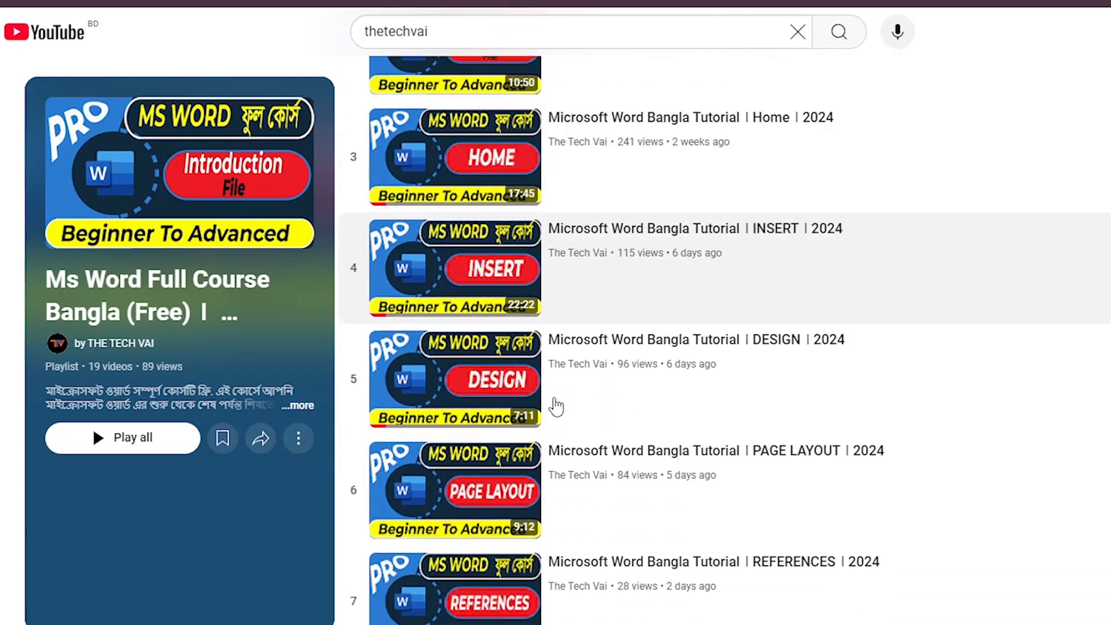
Subscribe to the THE TECH VAI channel on YouTube and open its subscription options.
scroll(555, 404, "up", 2)
scroll(555, 405, "down", 1)
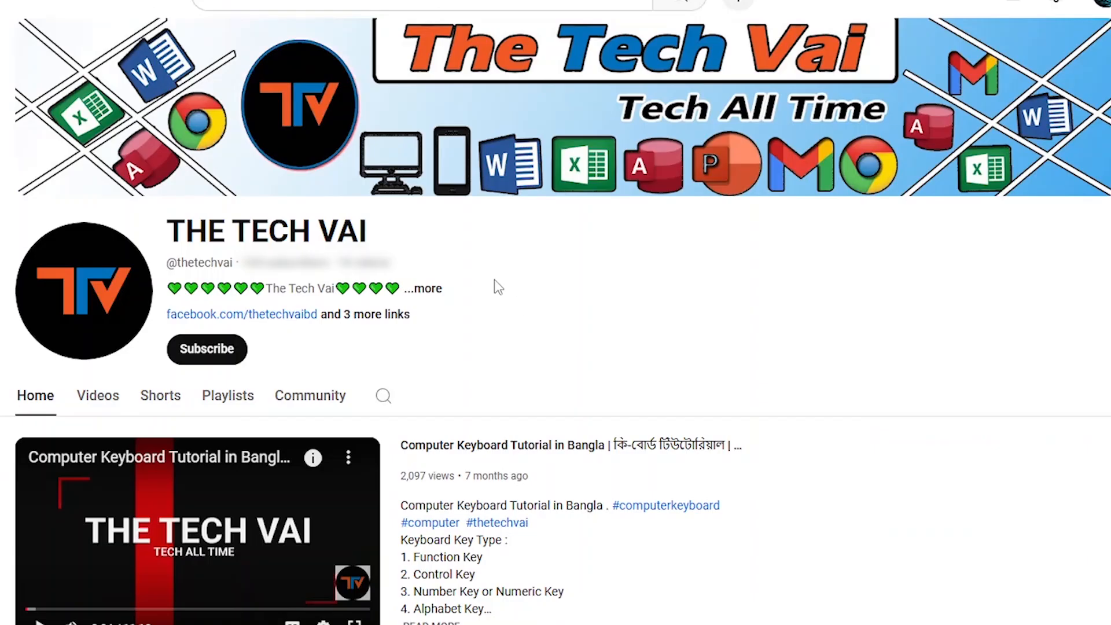
left_click(208, 349)
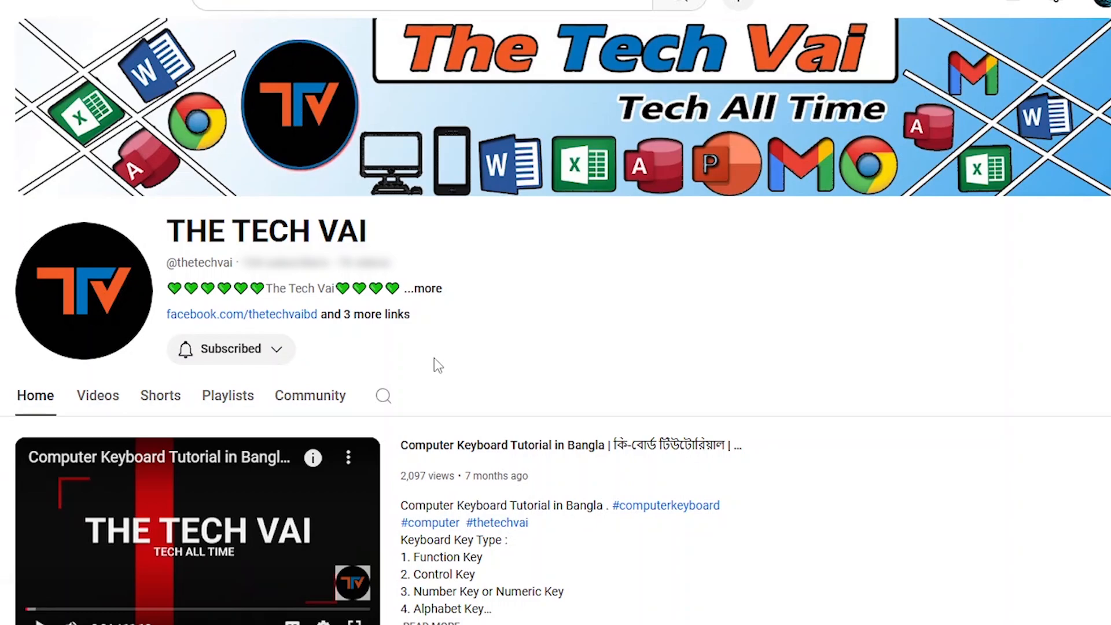
left_click(267, 349)
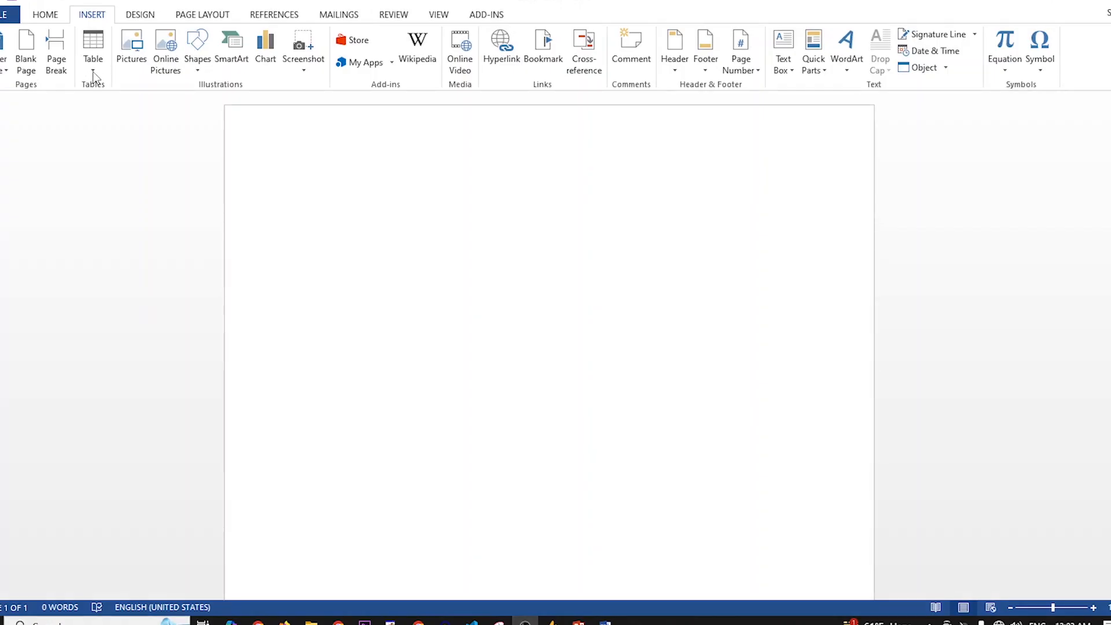
Insert a table of 10 columns and 7 rows on the blank Word page and stretch it taller.
left_click(92, 71)
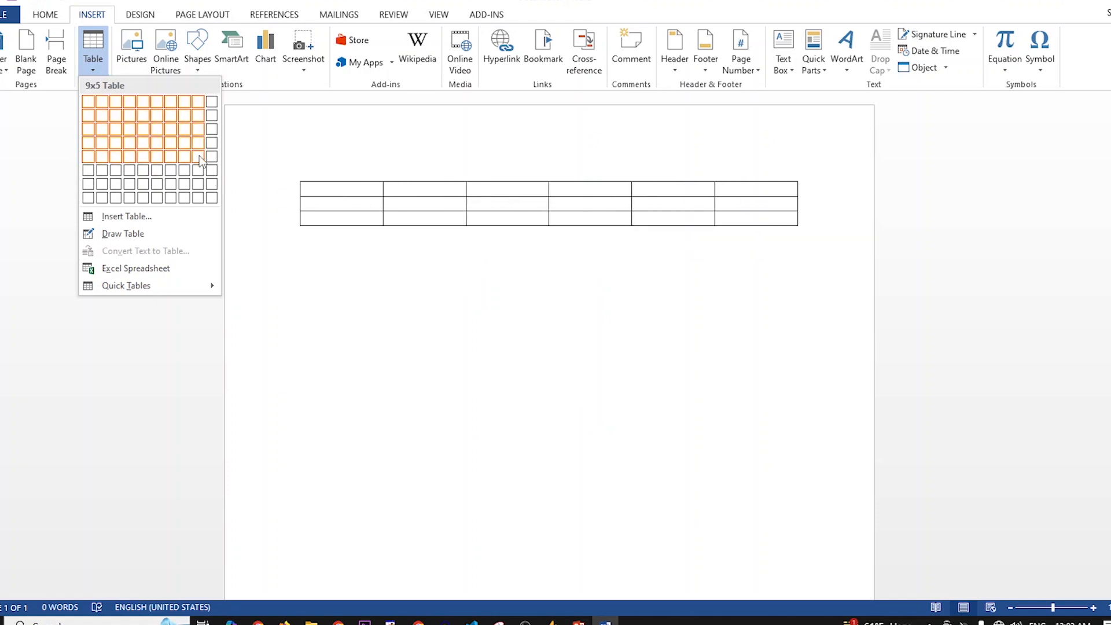
left_click(211, 185)
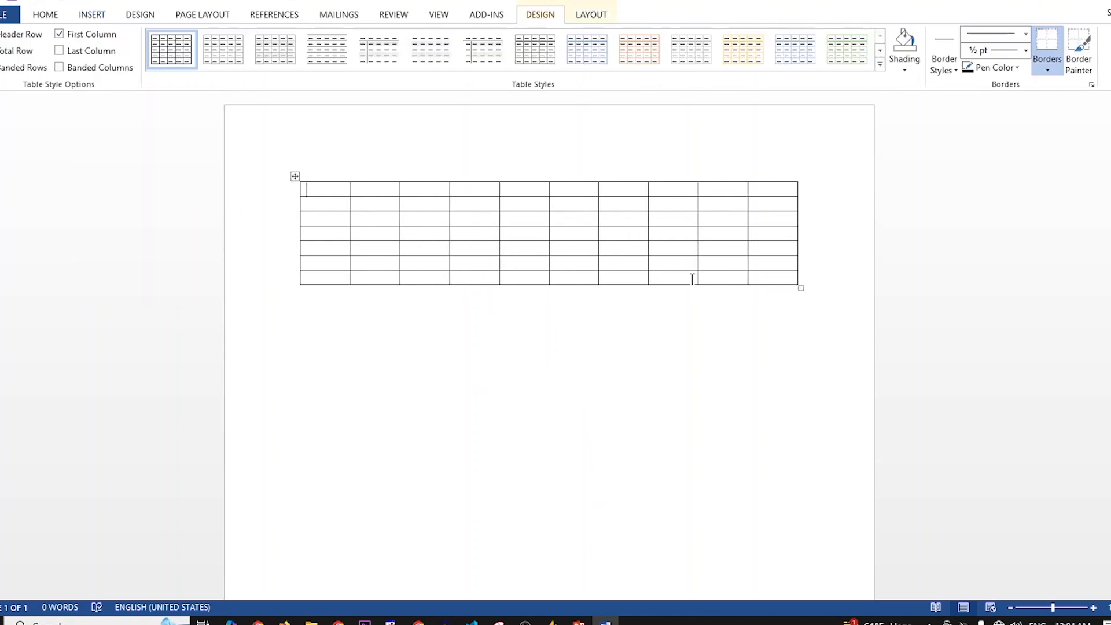
left_click_drag(800, 290, 779, 455)
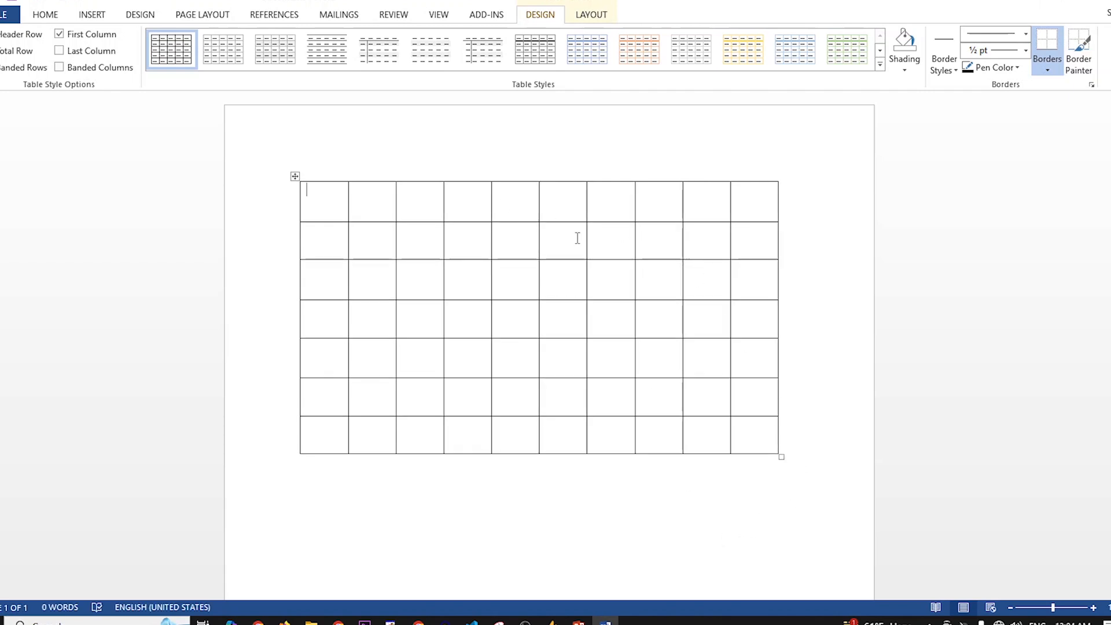
Select the table's third column, its second column and the whole table, and clear the selection.
mouse_move(407, 174)
left_click(440, 176)
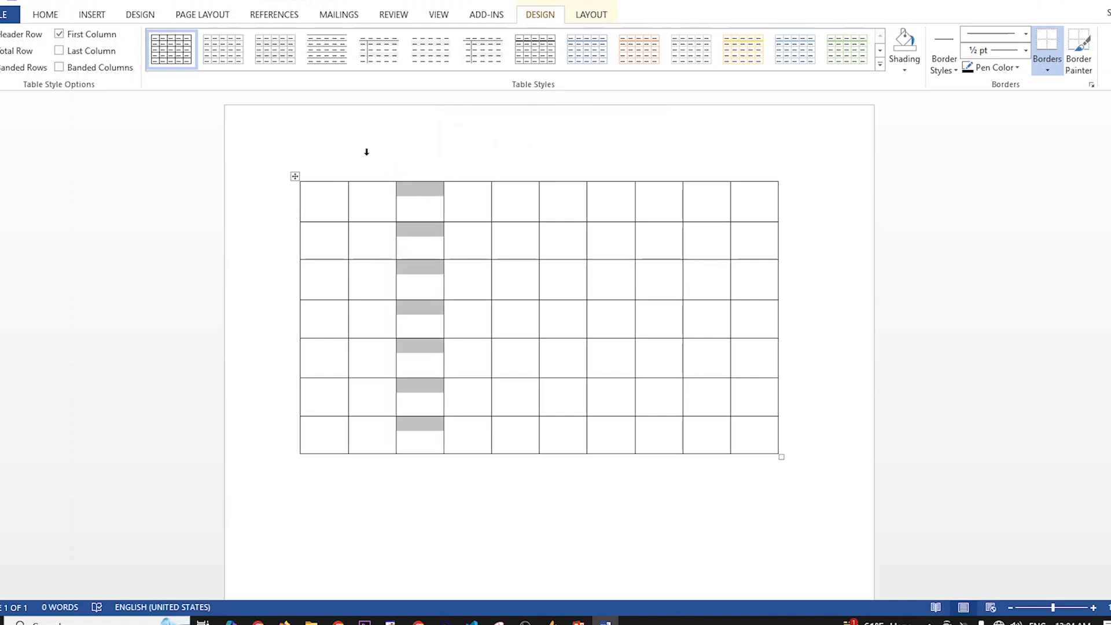
left_click(368, 176)
left_click(296, 176)
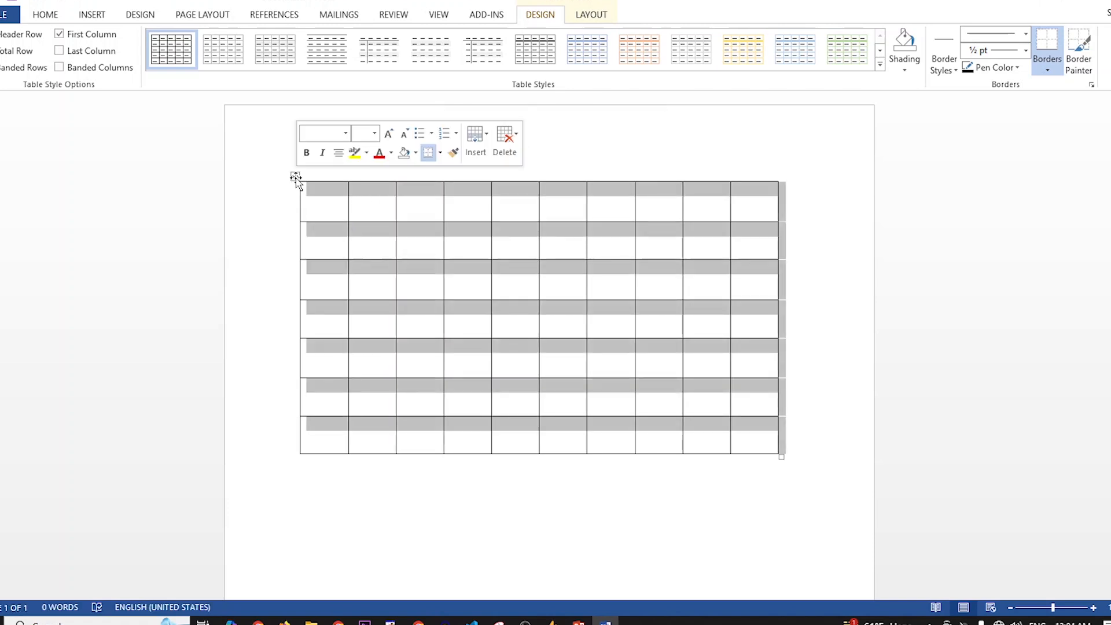
left_click(298, 153)
Preview a 10x8 table nested in the first cell of the existing table.
left_click(45, 15)
left_click(92, 14)
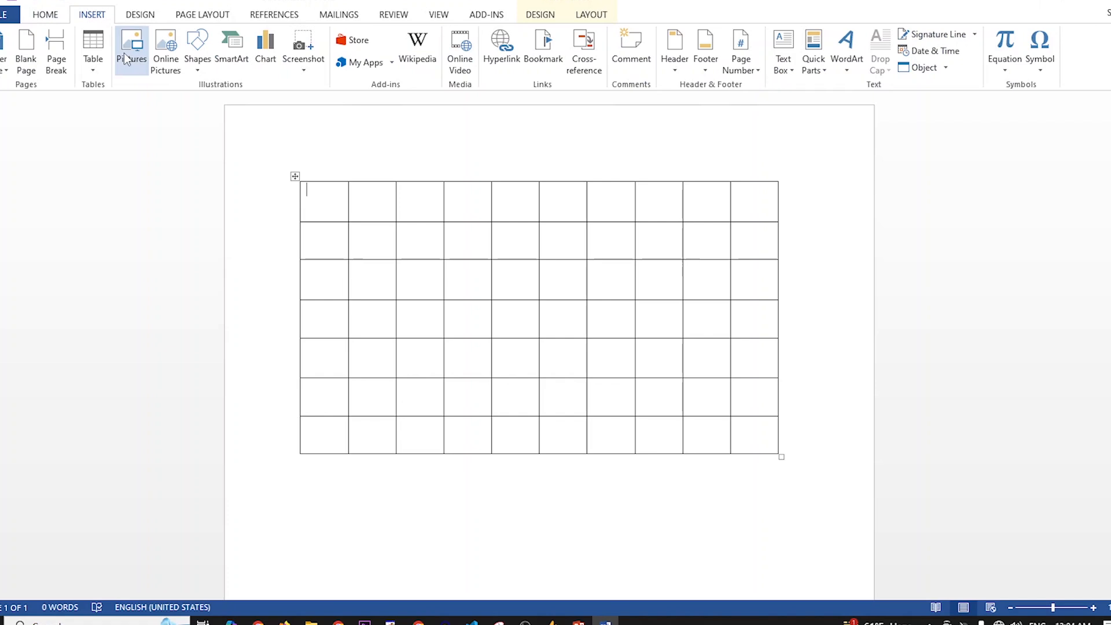
left_click(97, 66)
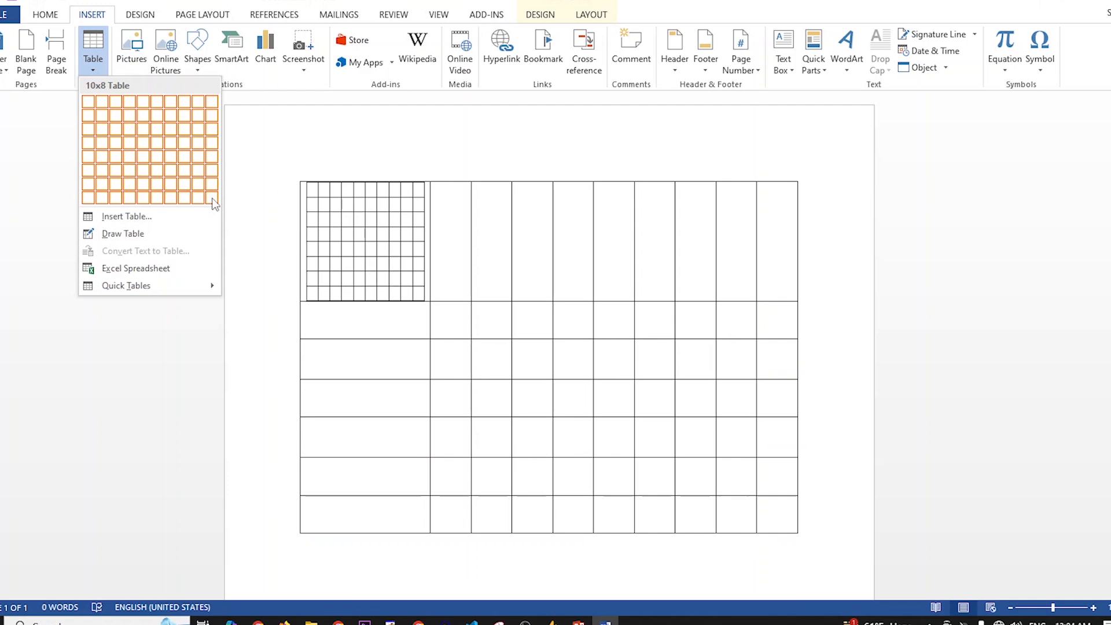
left_click(353, 146)
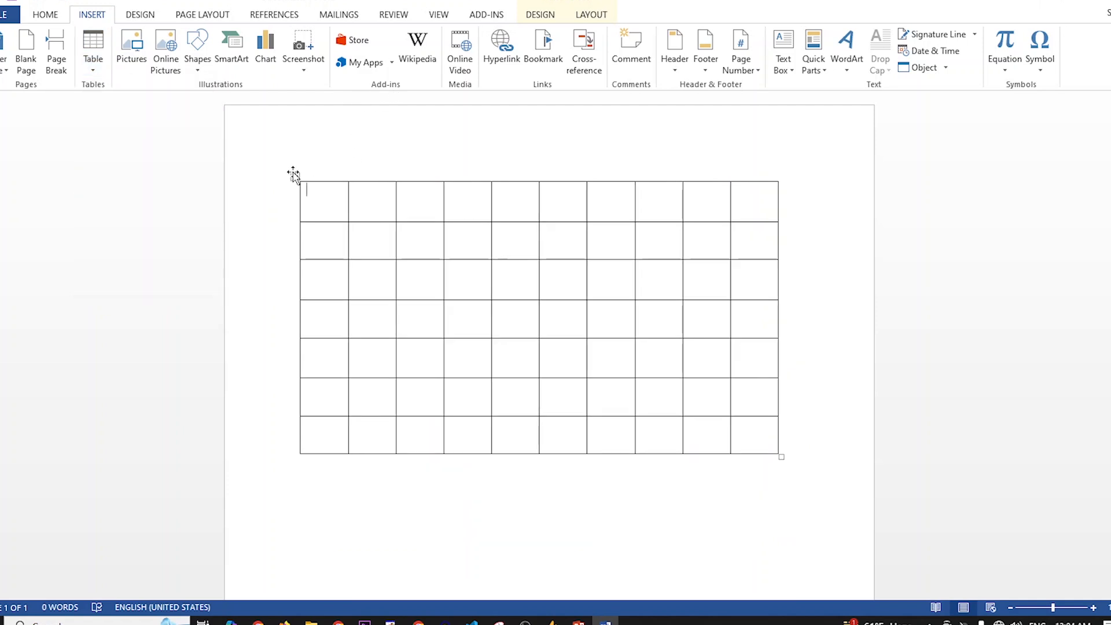
Undo the resizing and insertion of the 10-column table to clear the page.
left_click(293, 173)
left_click(295, 173)
key("ctrl+z")
key("ctrl+z")
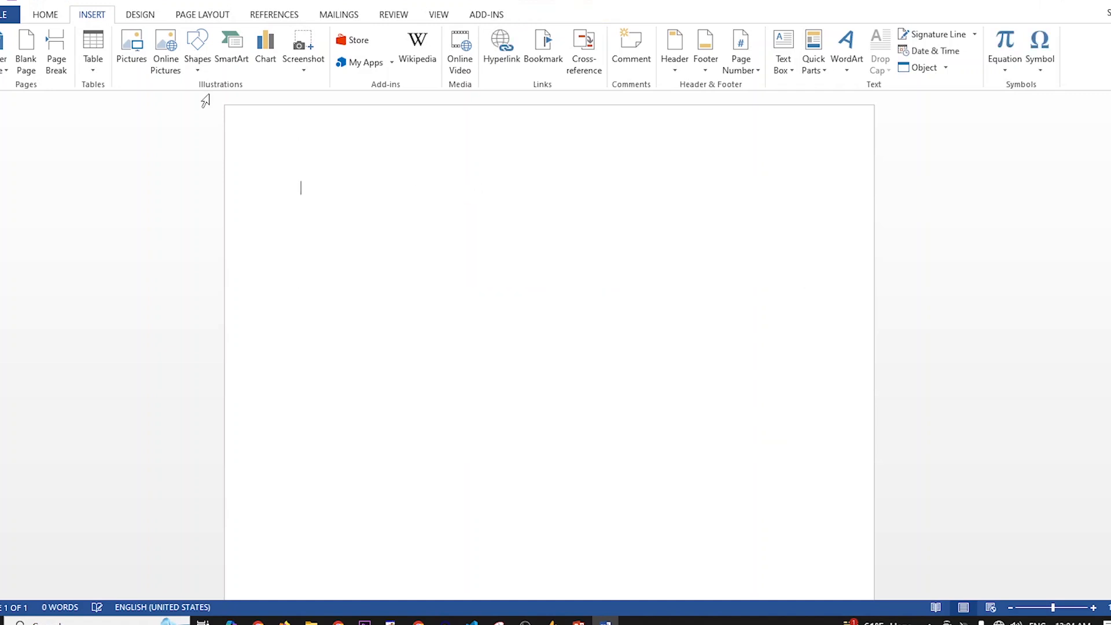
Insert a table with 20 columns and 30 rows, look it over, and undo the insertion.
left_click(94, 68)
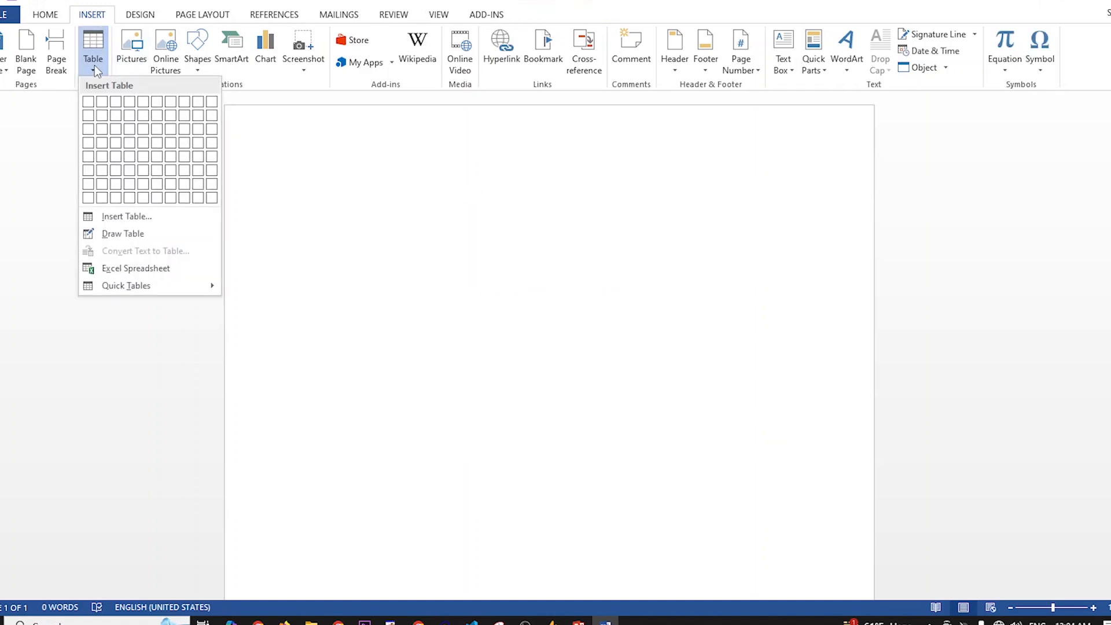
left_click(126, 217)
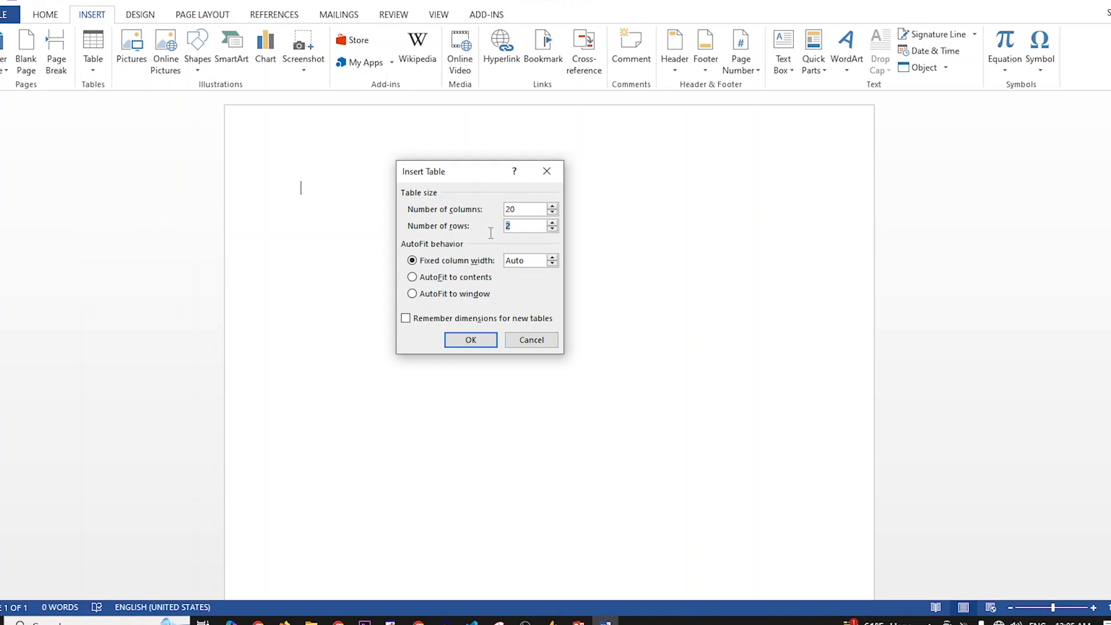
type("0")
left_click(469, 340)
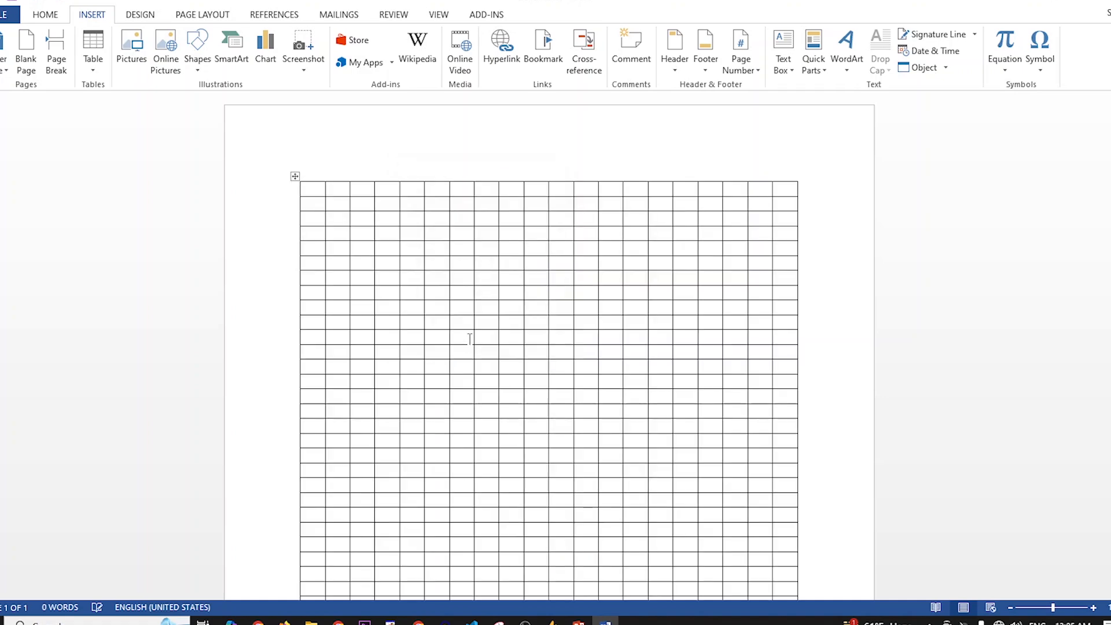
scroll(545, 323, "down", 8)
scroll(463, 231, "up", 4)
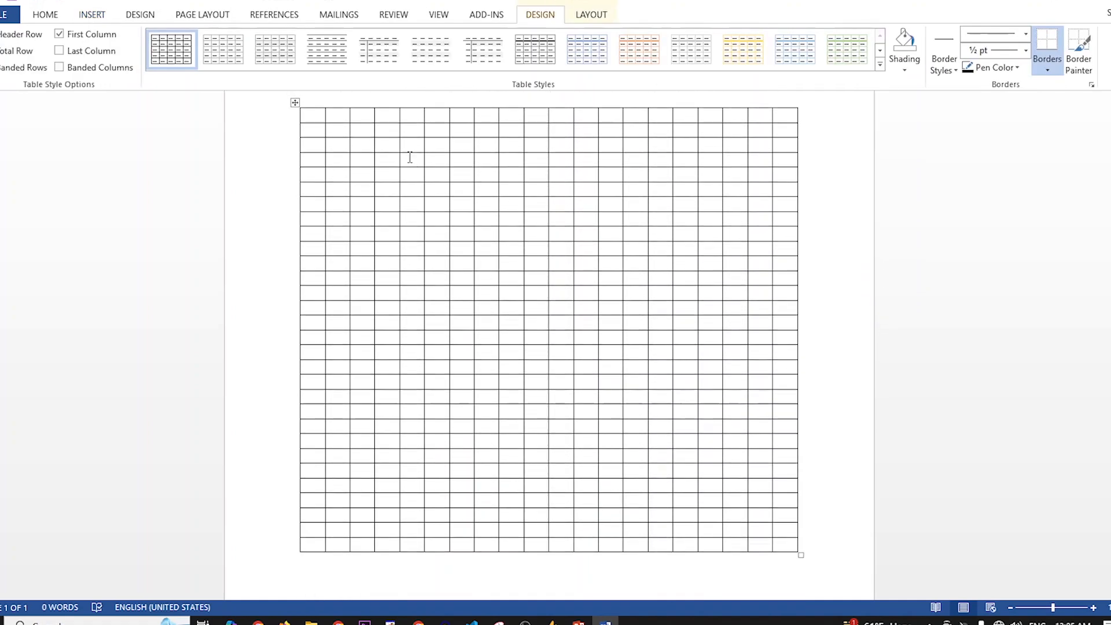
scroll(440, 226, "up", 2)
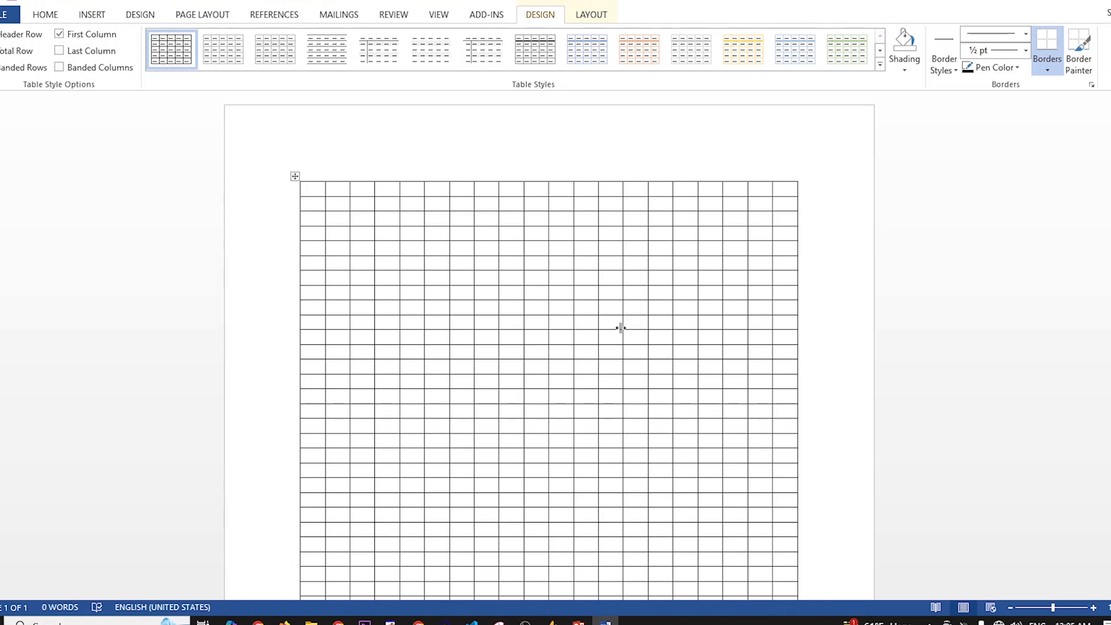
key("ctrl+z")
Insert a table with 6 columns and 10 rows and enlarge it, mainly in height.
left_click(91, 14)
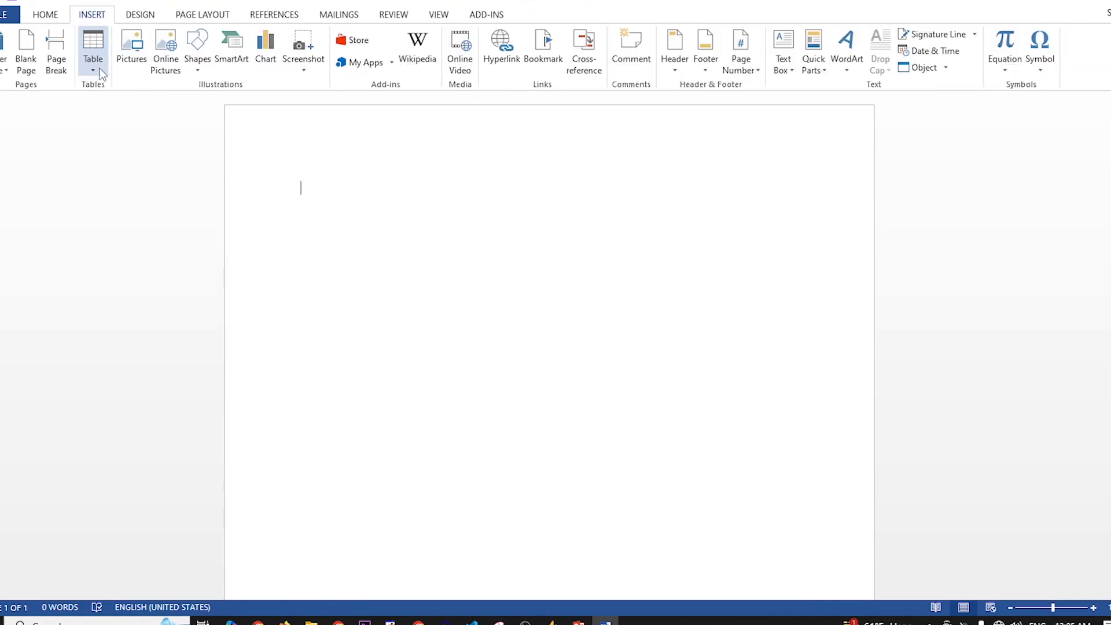
left_click(101, 74)
left_click(133, 215)
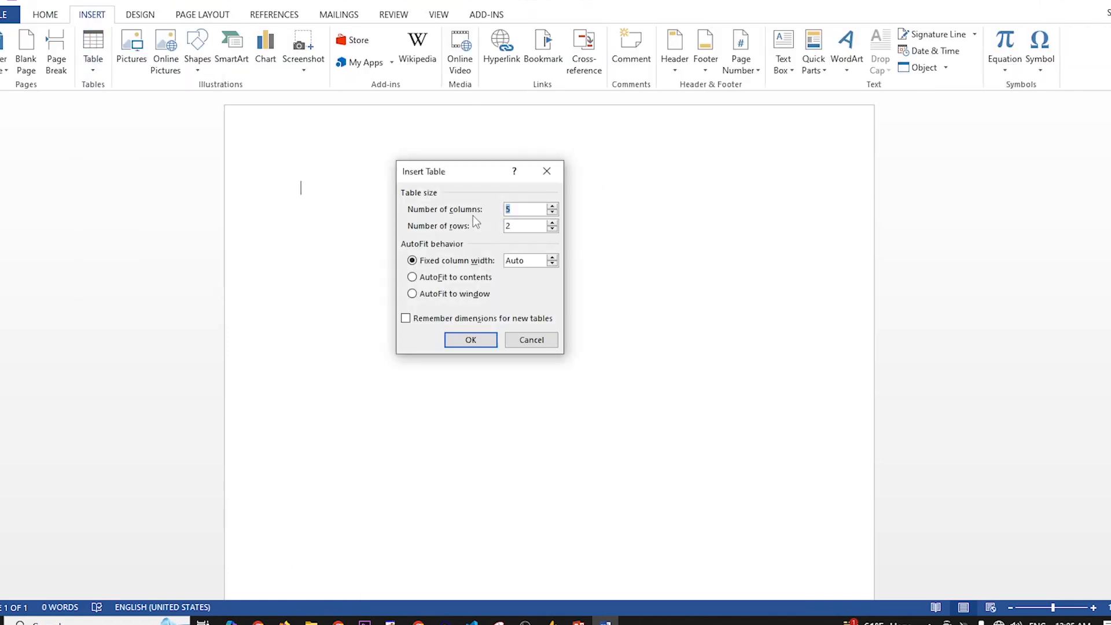
type("6")
key("Tab")
type("10")
key("Return")
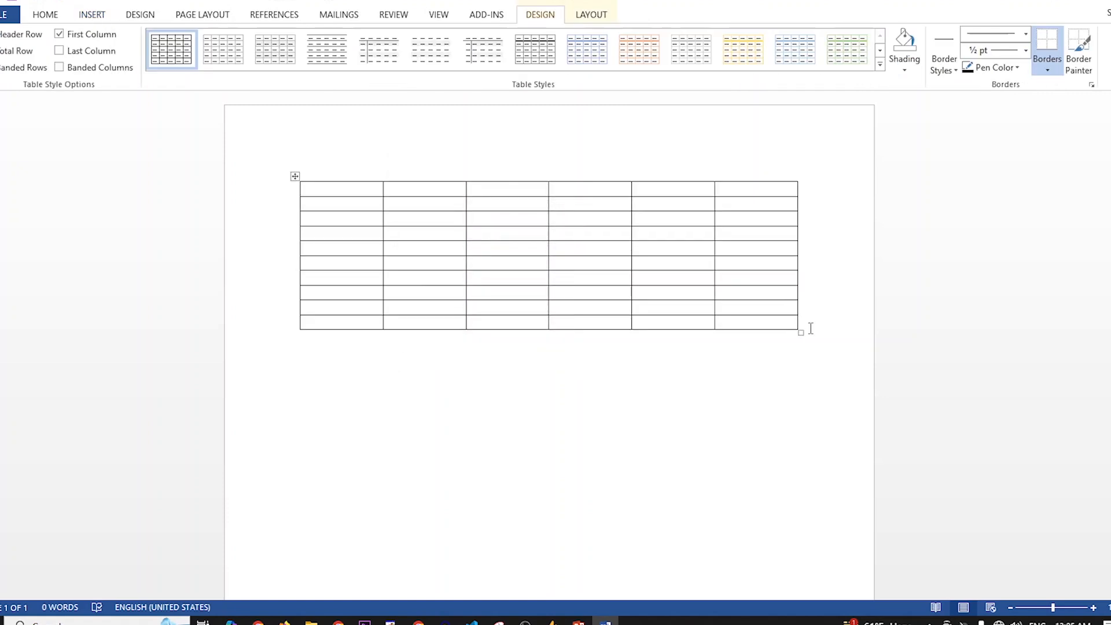
left_click_drag(799, 331, 828, 513)
Embed an Excel spreadsheet in the first cell of the 6-column table.
left_click(92, 15)
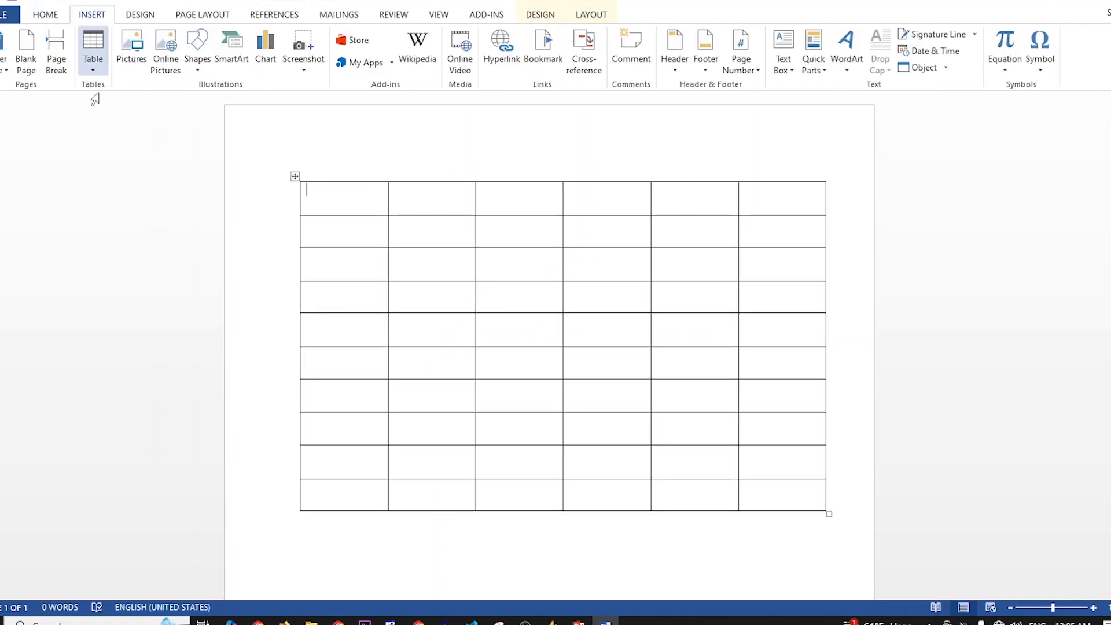
left_click(93, 65)
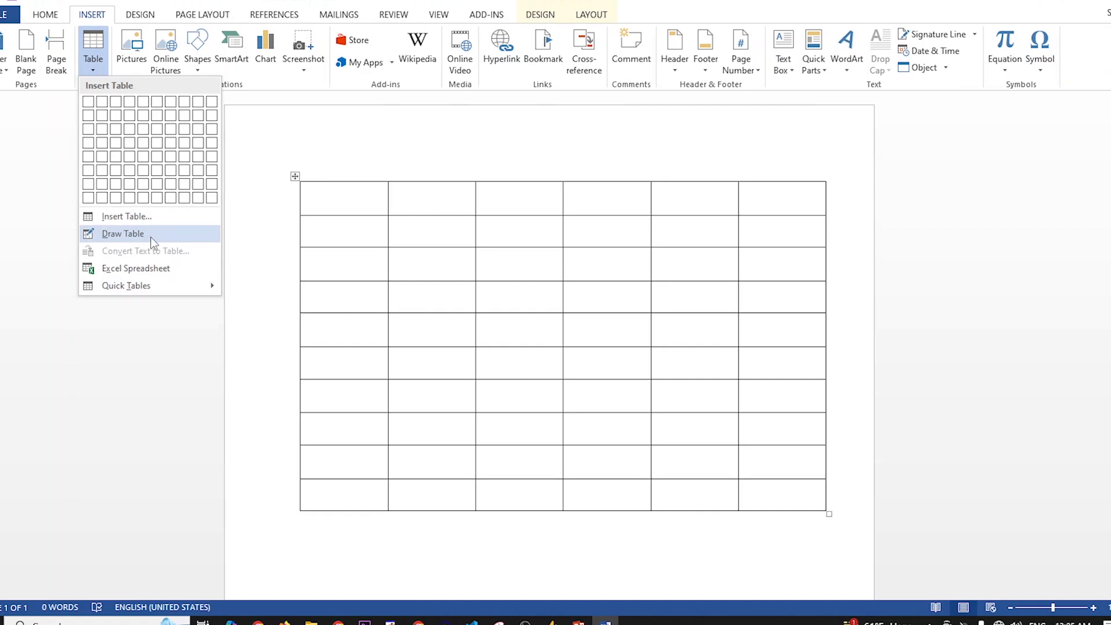
left_click(169, 275)
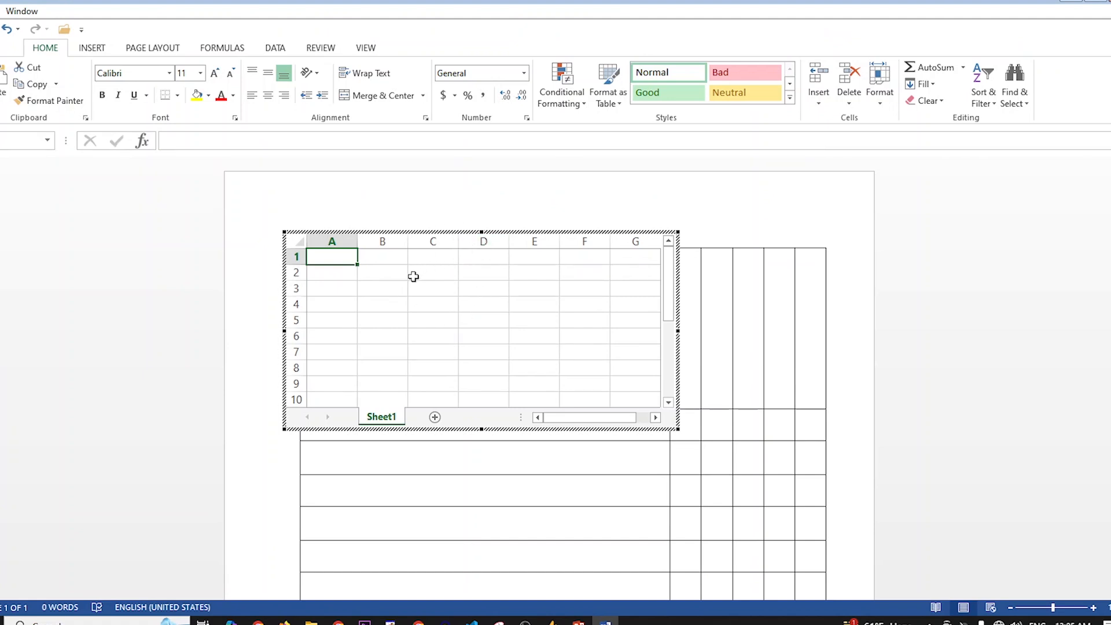
Select cell E4 and the whole of column D in the embedded spreadsheet.
left_click(423, 237)
left_click(513, 300)
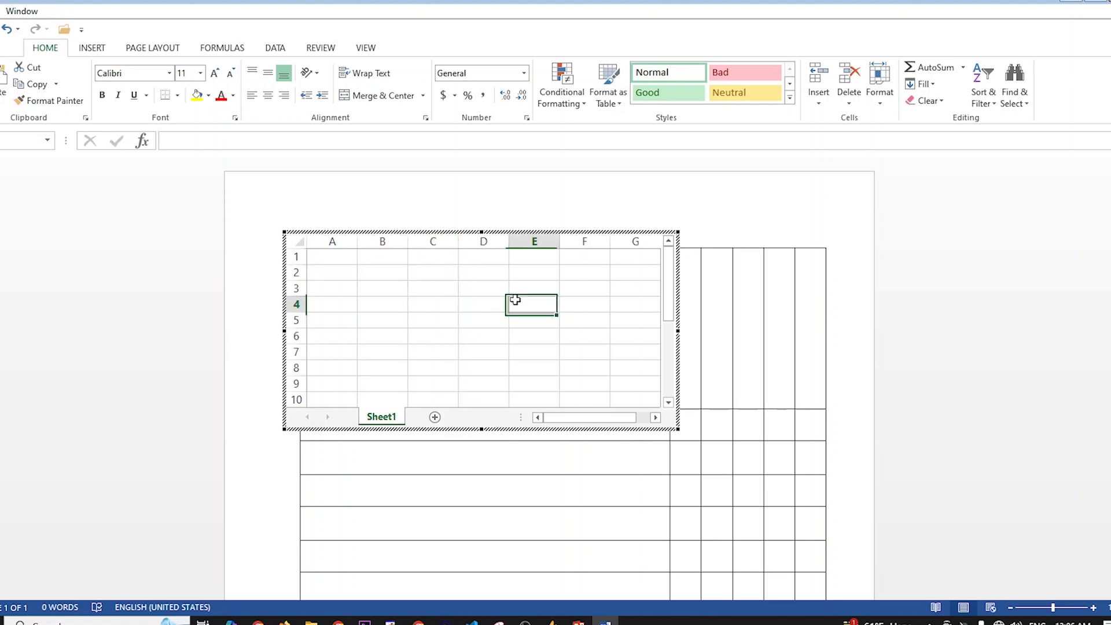
double_click(510, 298)
left_click(491, 238)
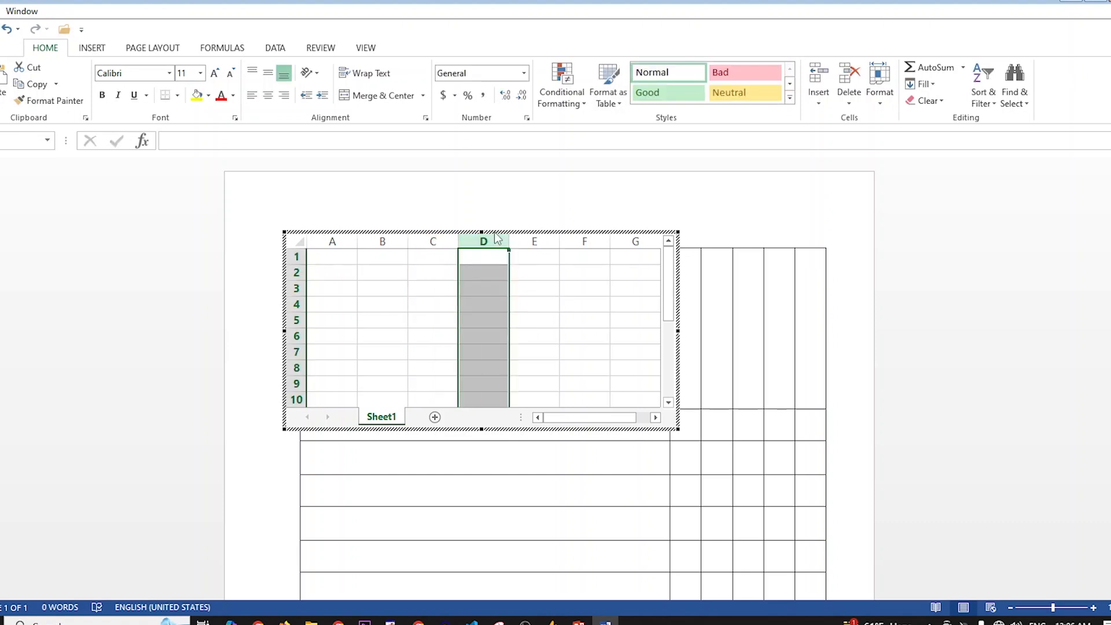
Leave spreadsheet editing and delete the embedded Excel worksheet from the table.
left_click(496, 231)
left_click(501, 245)
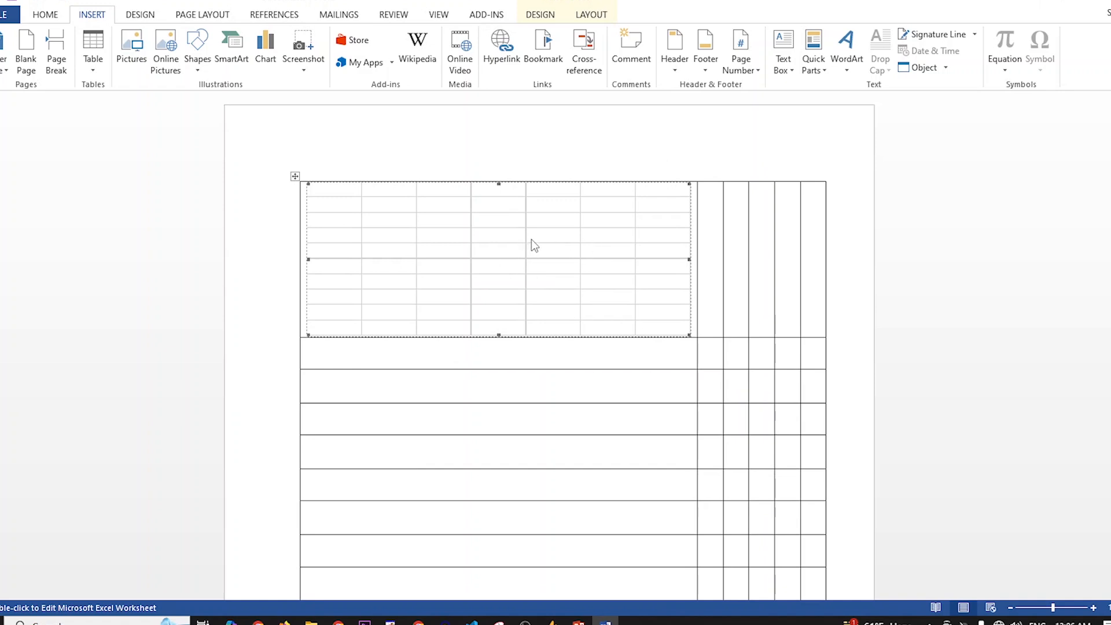
key("Delete")
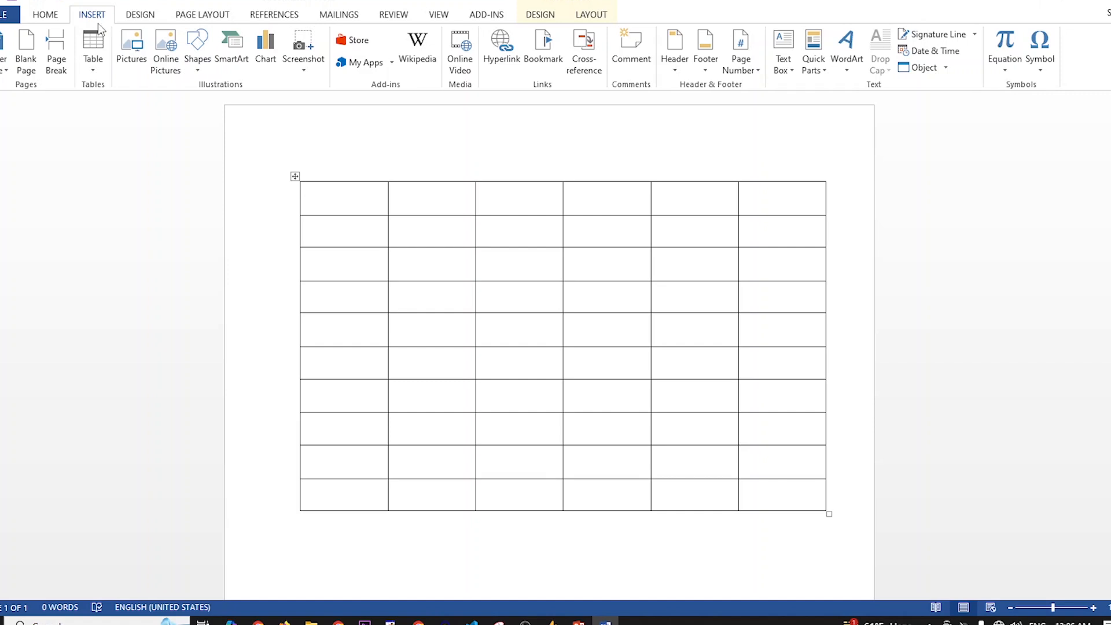
Add a page break below the 6-column table to start a second page.
left_click(94, 66)
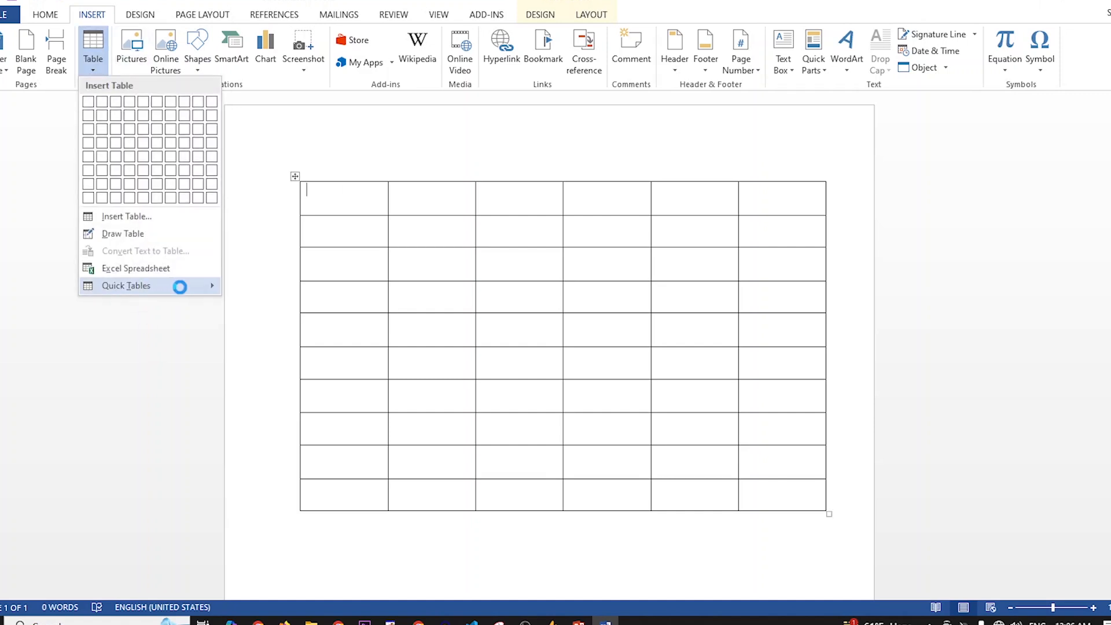
mouse_move(201, 293)
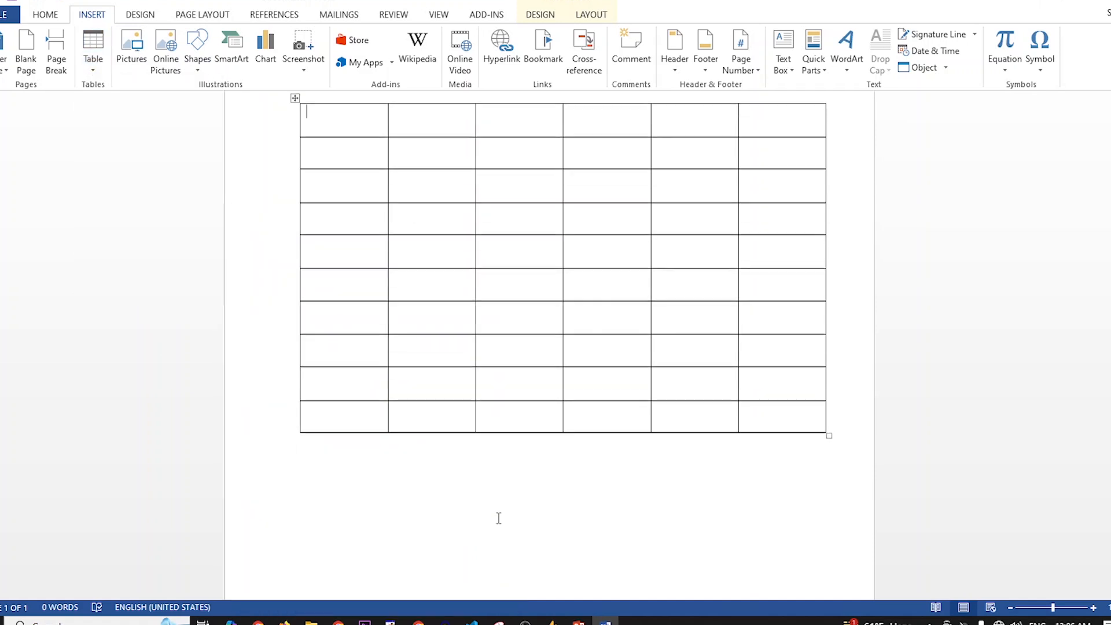
scroll(498, 519, "down", 1)
left_click(520, 496)
key("ctrl+Return")
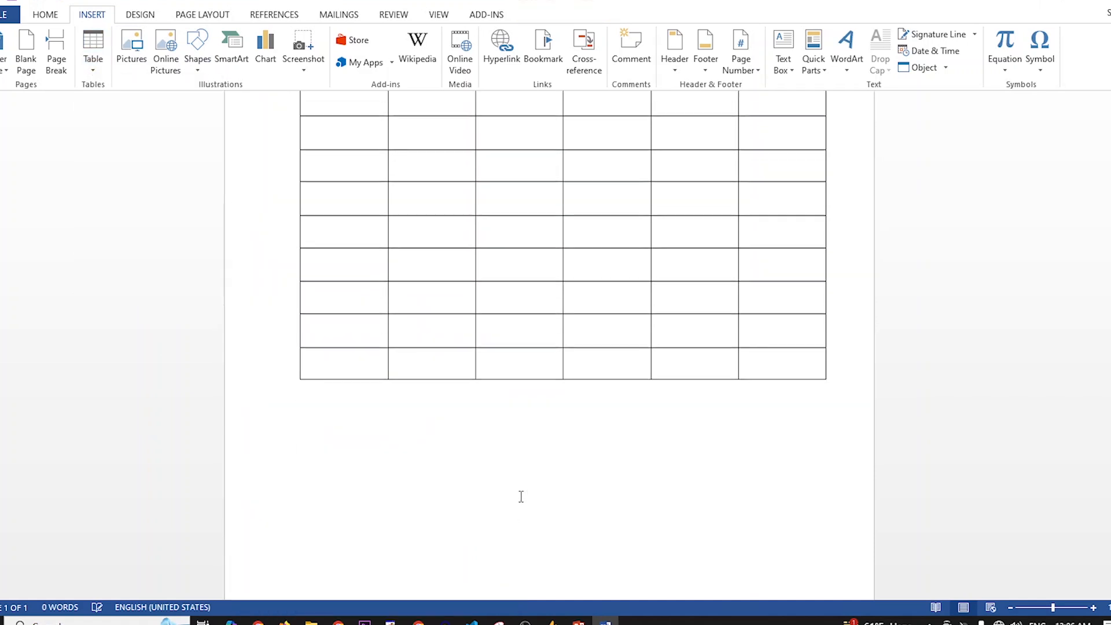
scroll(402, 552, "down", 1)
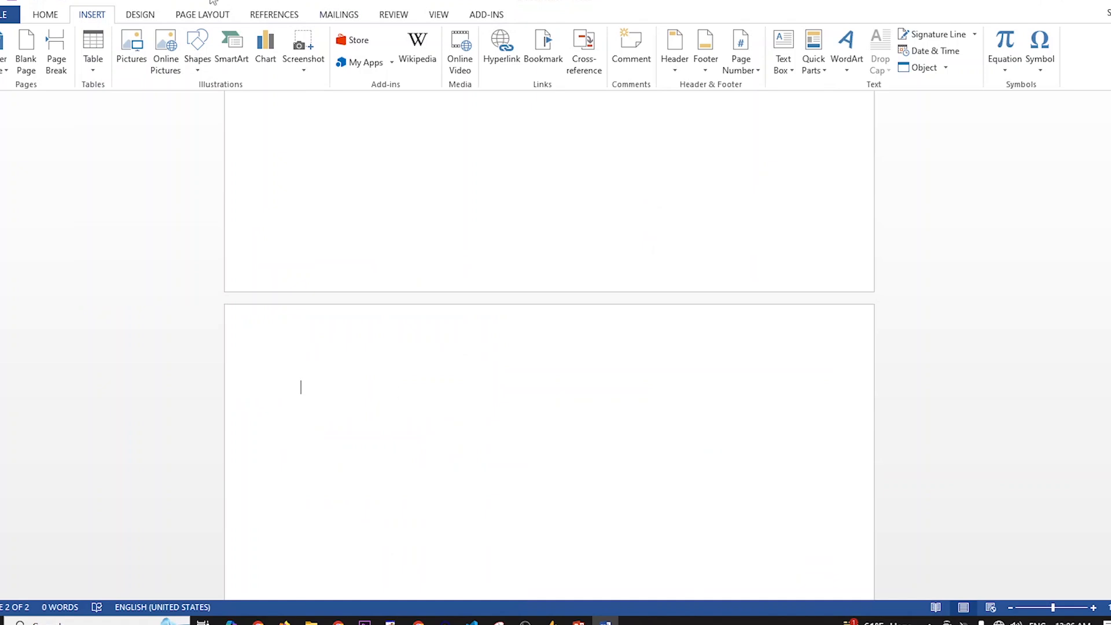
Insert the Calendar 2 quick table on the second page and enlarge it to nearly the full text width.
left_click(102, 67)
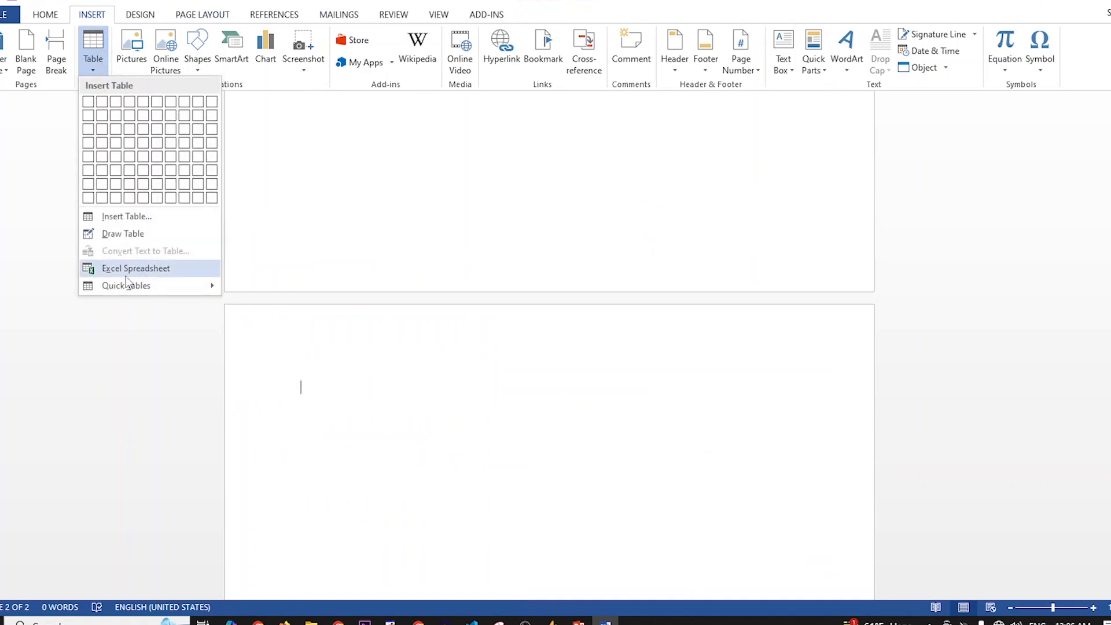
mouse_move(131, 285)
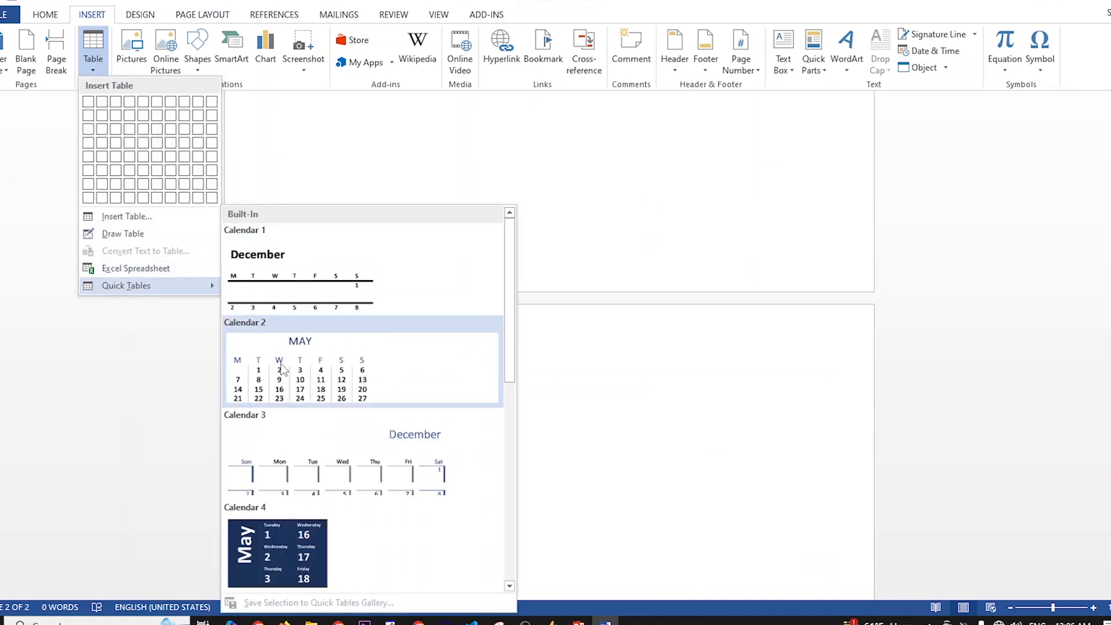
scroll(330, 422, "down", 5)
scroll(332, 423, "up", 5)
left_click(301, 373)
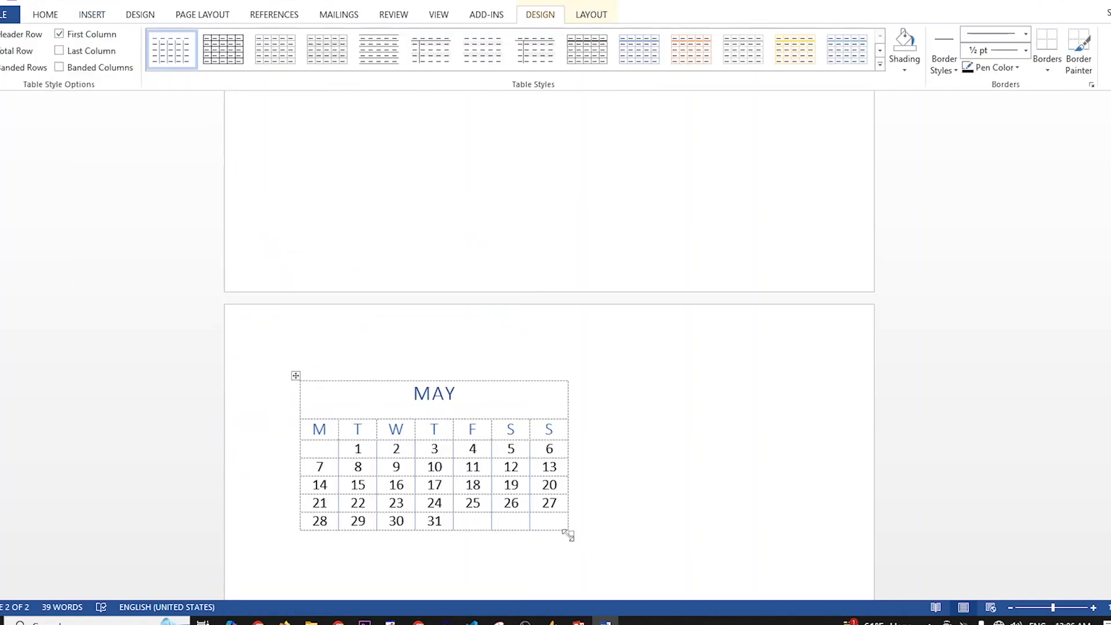
left_click_drag(571, 533, 770, 565)
scroll(576, 495, "down", 3)
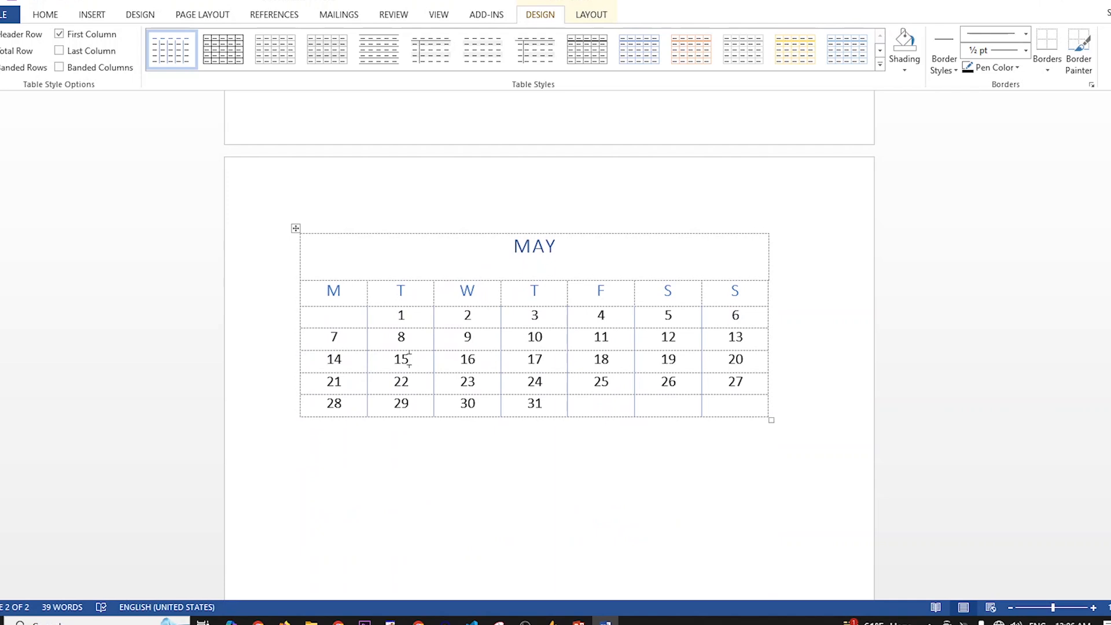
Replace the date 15 with 30 in the May calendar on the second page.
left_click(409, 360)
key("BackSpace")
key("BackSpace")
type("30")
Try the solid orange list table style on the six-column table on the first page, and undo it.
scroll(429, 394, "up", 8)
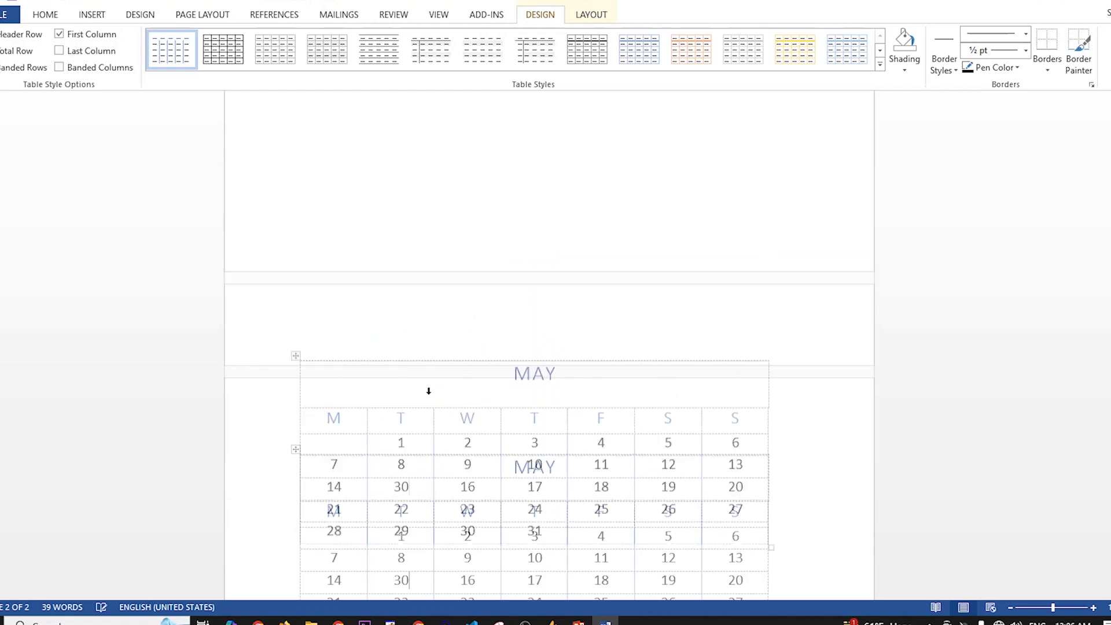
scroll(429, 393, "up", 6)
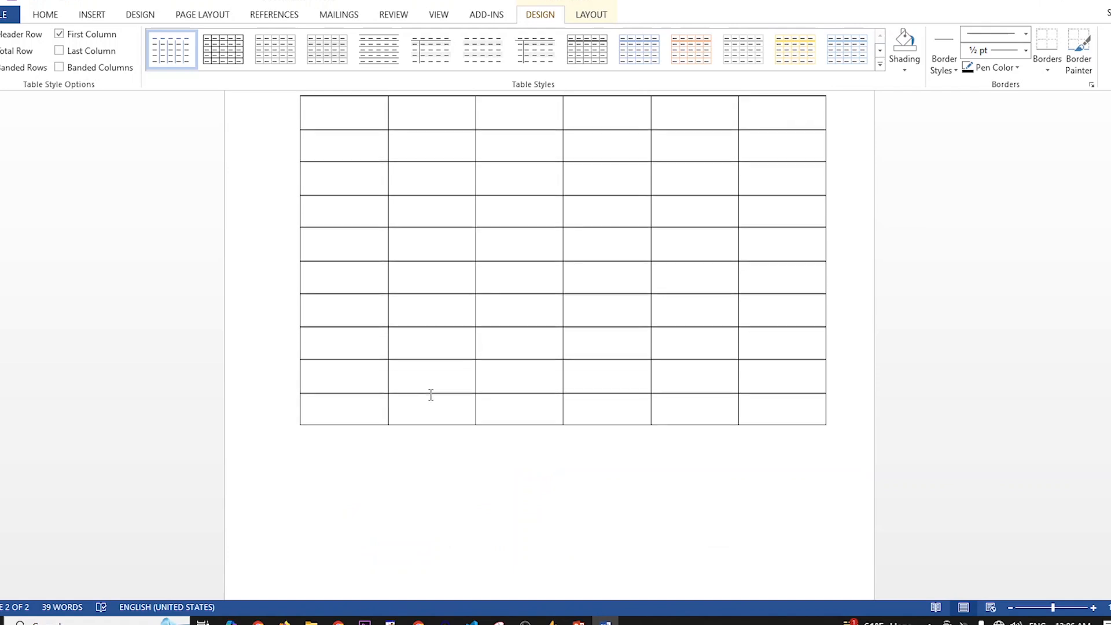
left_click(340, 189)
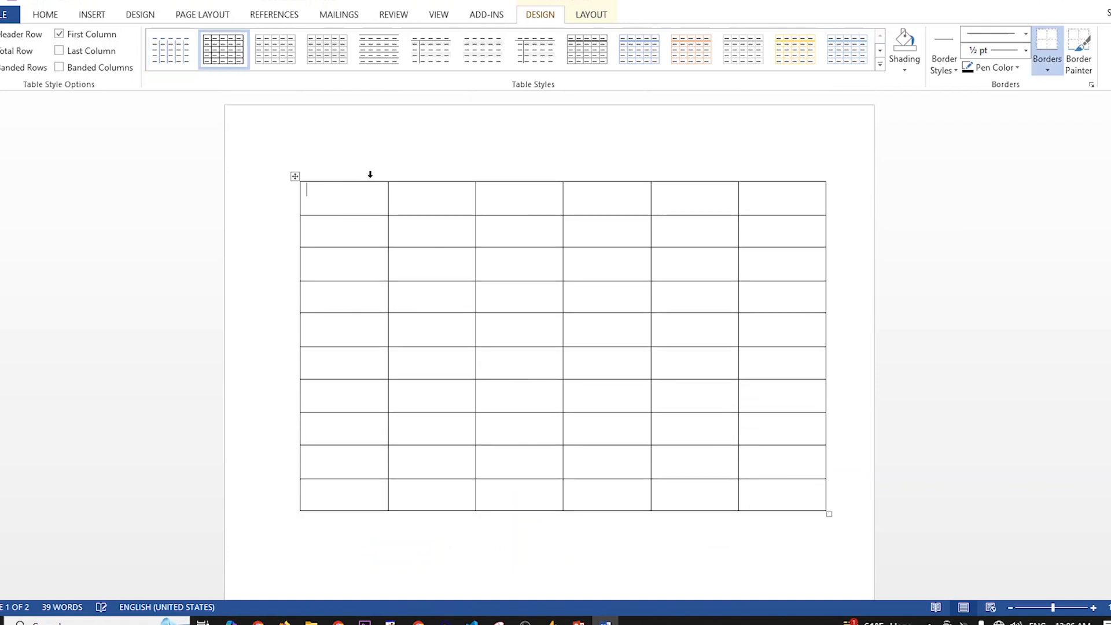
left_click(593, 15)
left_click(551, 16)
left_click(880, 67)
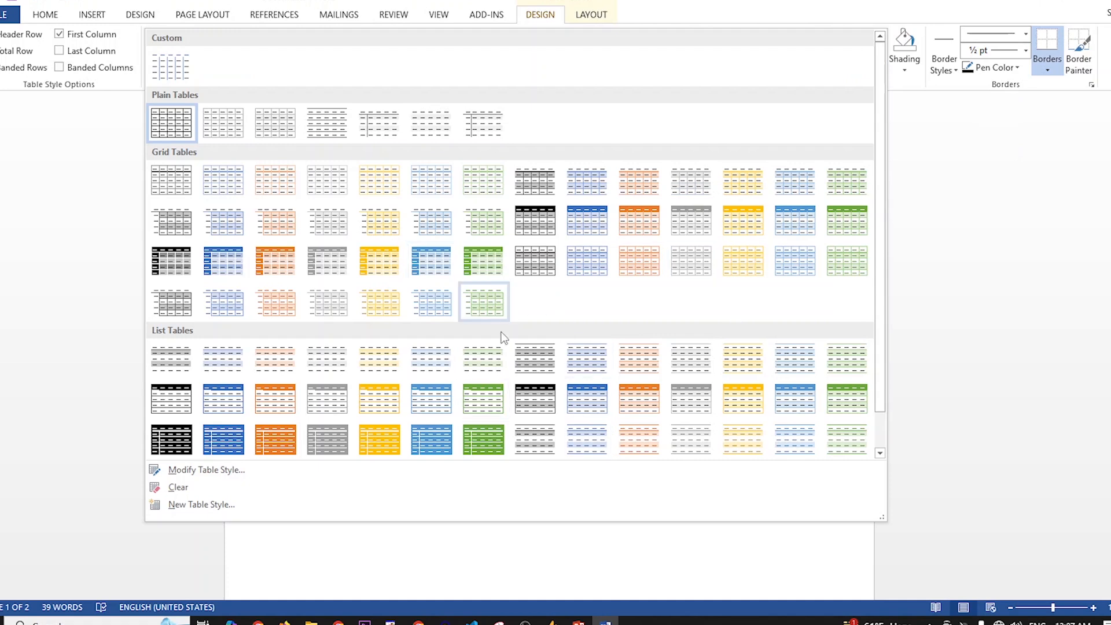
scroll(431, 392, "down", 1)
scroll(431, 392, "up", 1)
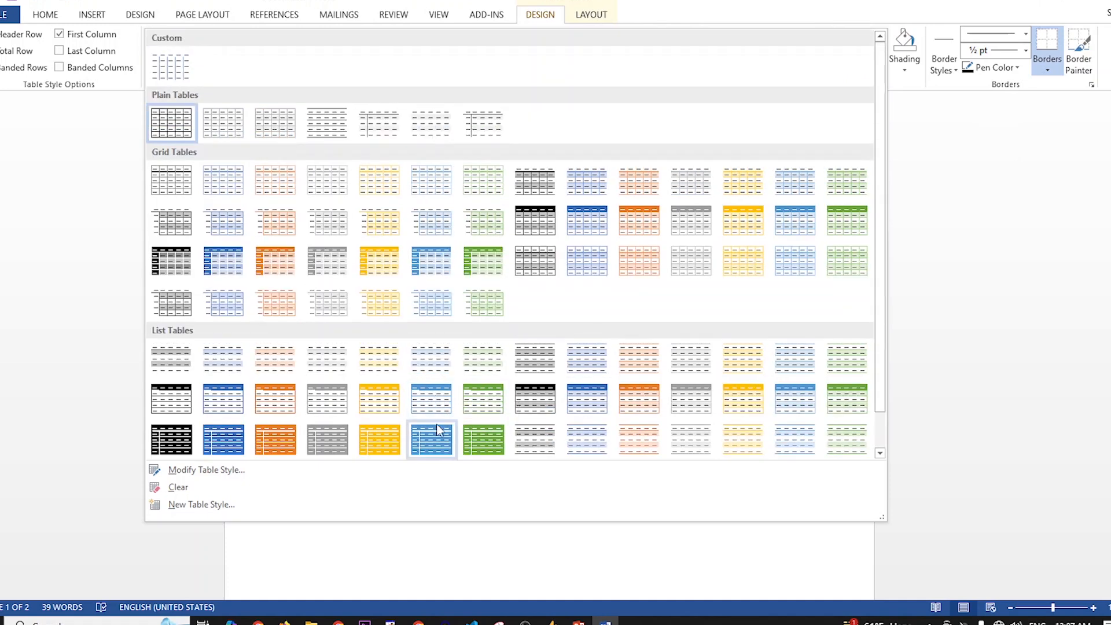
scroll(473, 418, "down", 1)
left_click(280, 400)
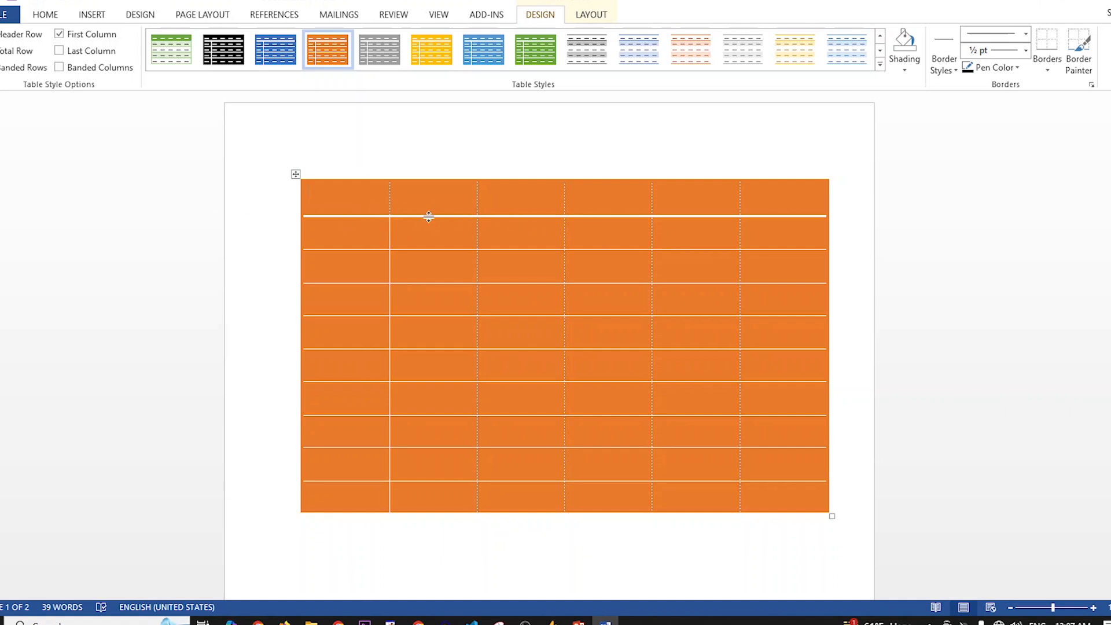
key("ctrl+z")
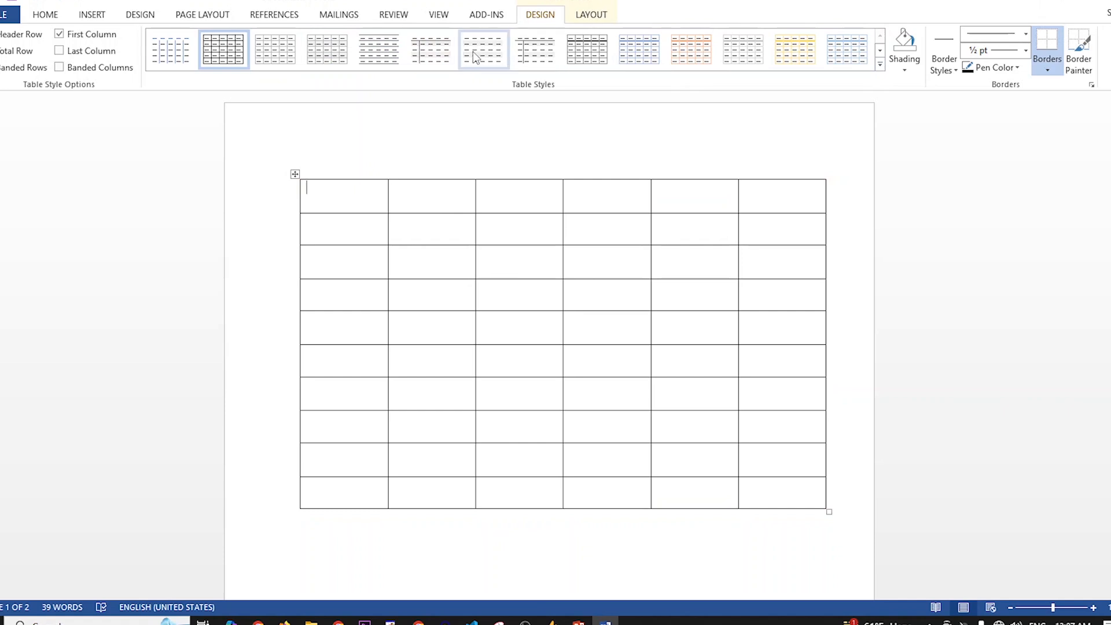
Apply the custom Calendar 2 style to the first-page table and view its Modify Style settings.
left_click(171, 49)
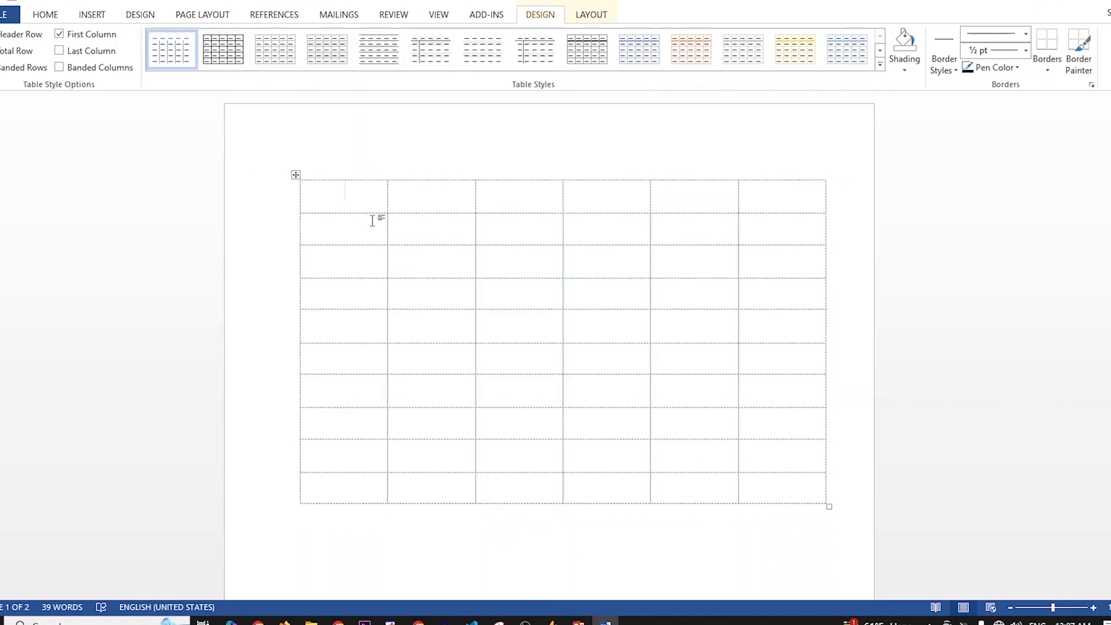
left_click(879, 64)
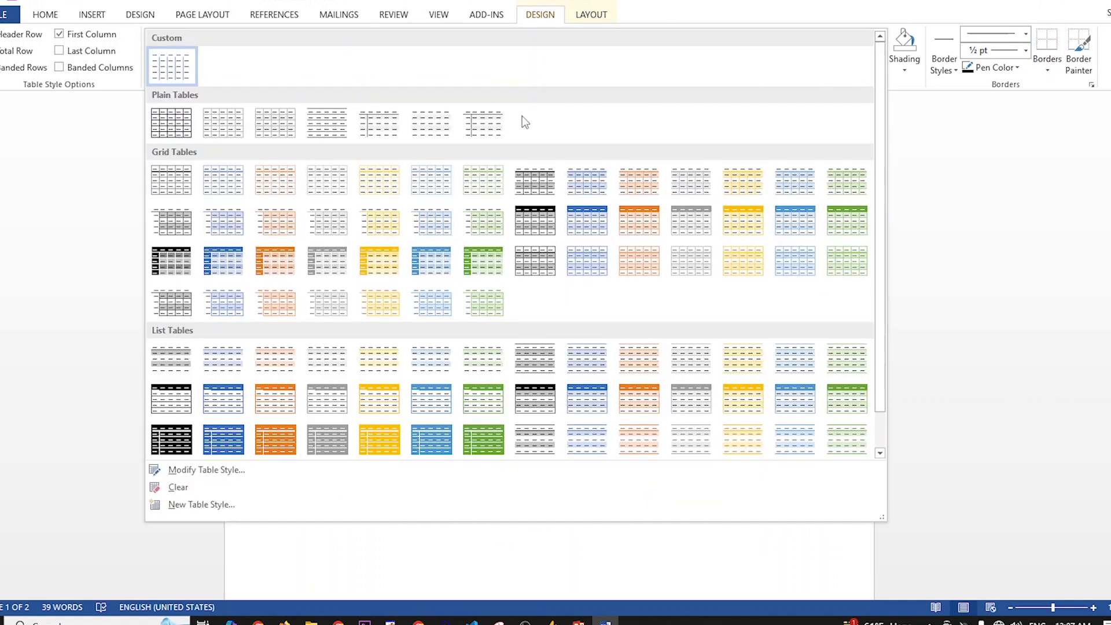
left_click(187, 474)
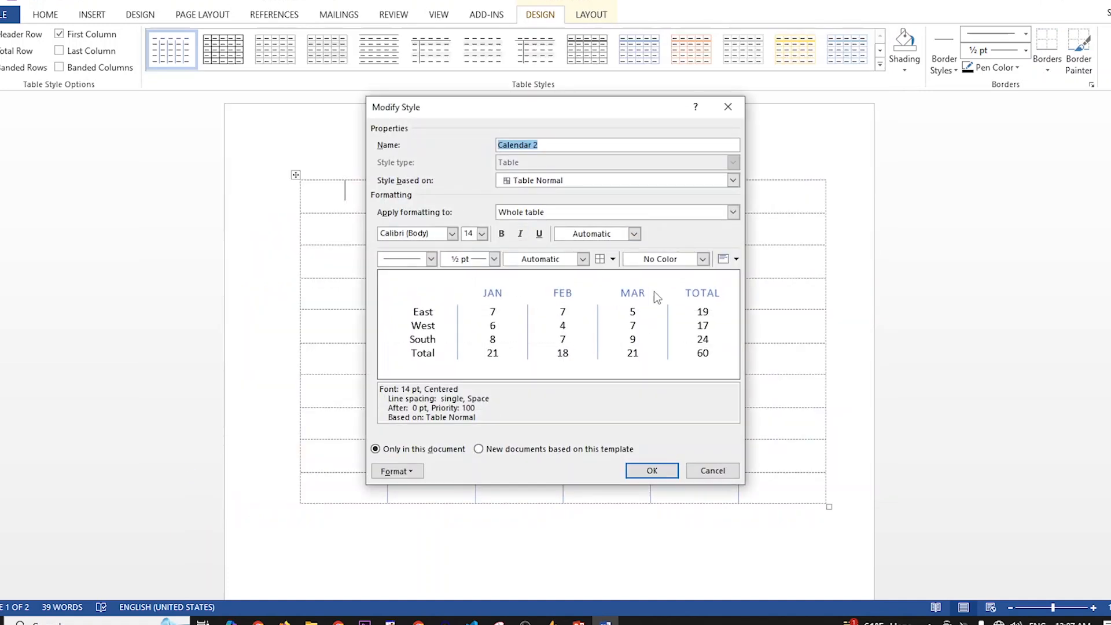
left_click(728, 106)
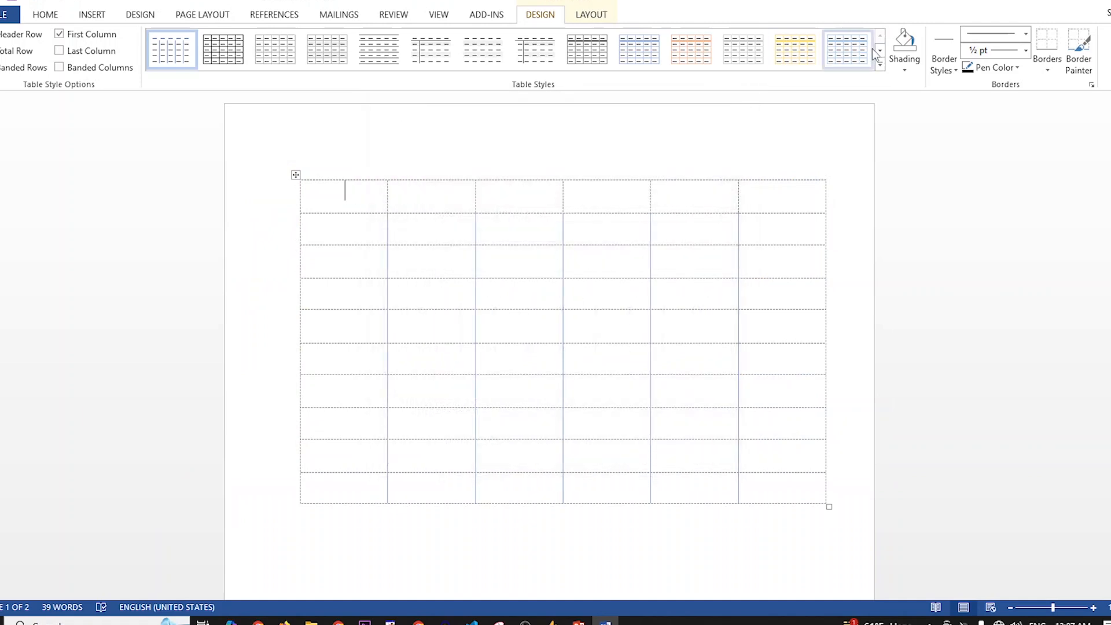
Clear the table style from the first-page table and shade its first cell medium blue.
left_click(879, 65)
left_click(178, 488)
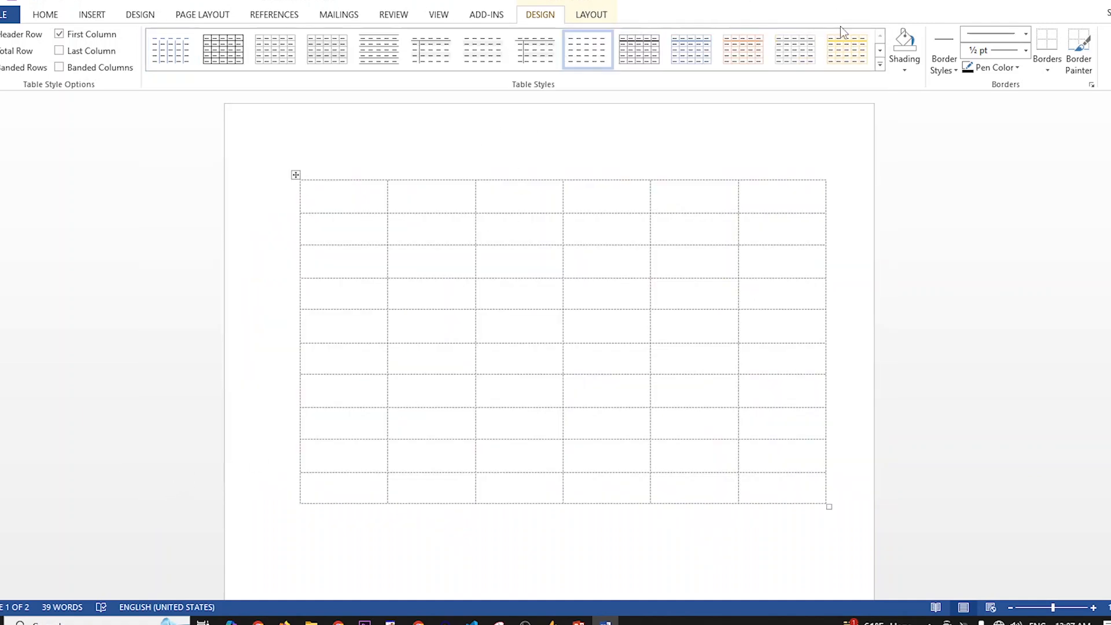
left_click(903, 68)
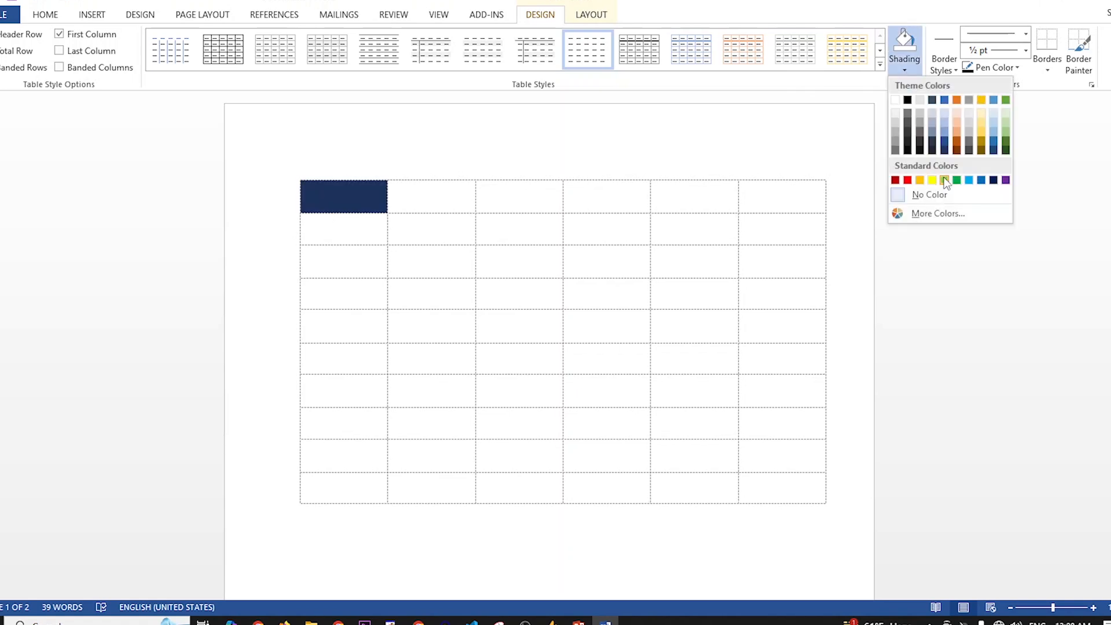
left_click(946, 133)
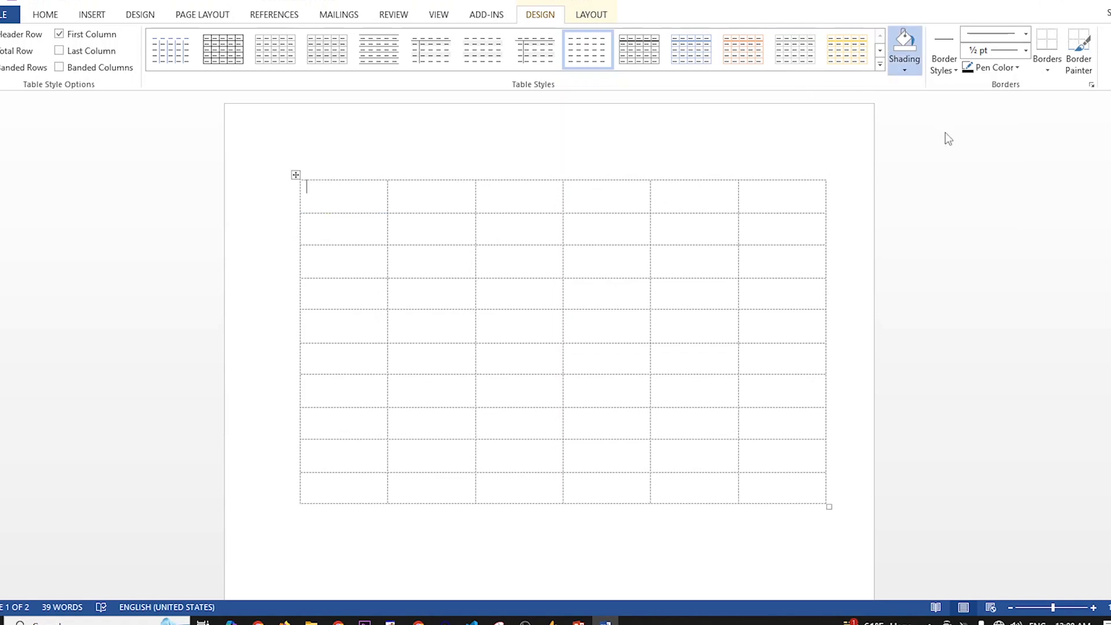
Shade the table's second column light blue and its entire first column grey.
left_click(434, 178)
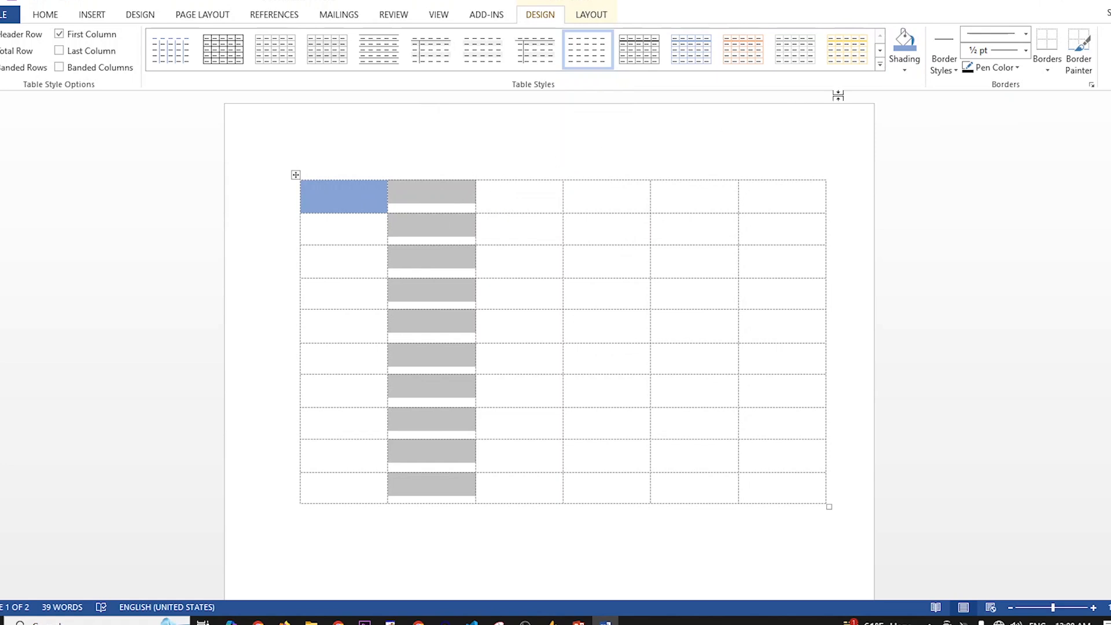
left_click(904, 69)
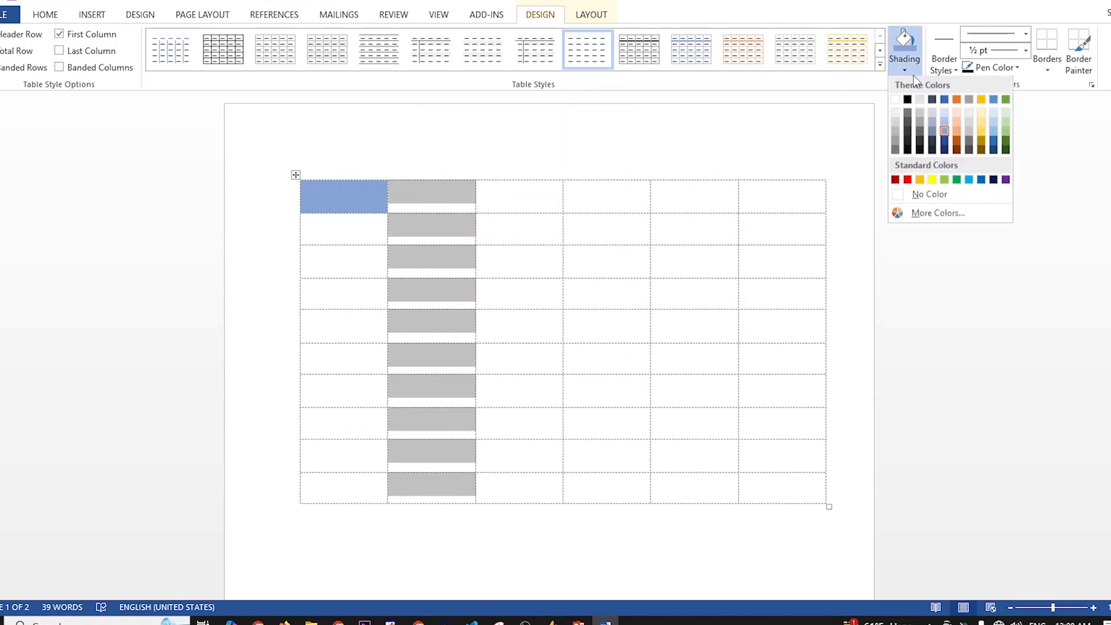
left_click(945, 119)
left_click(354, 178)
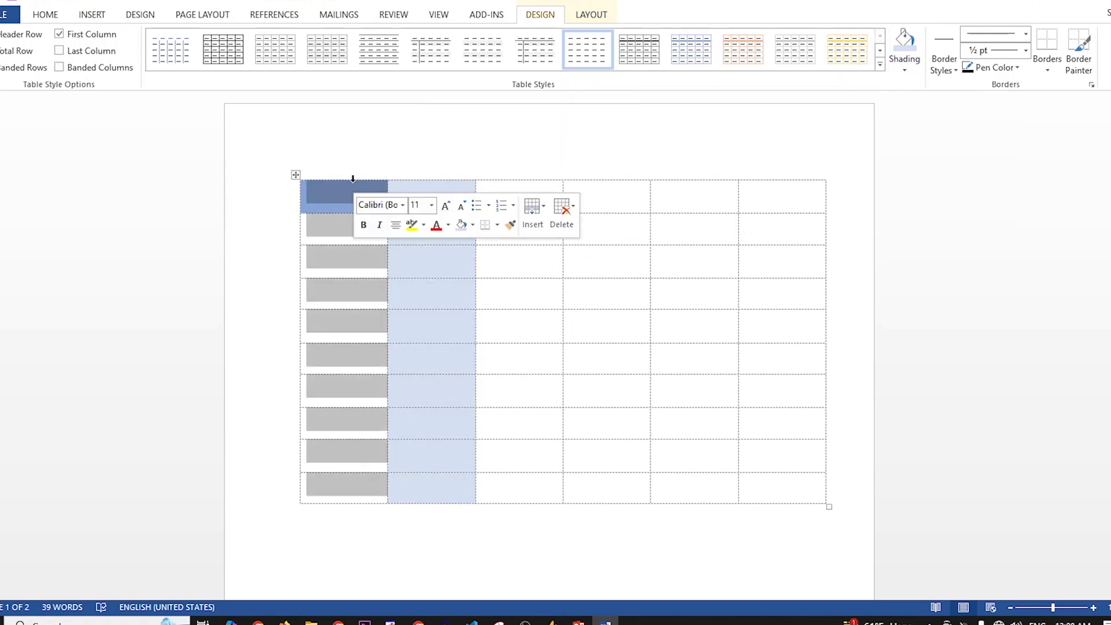
left_click(910, 65)
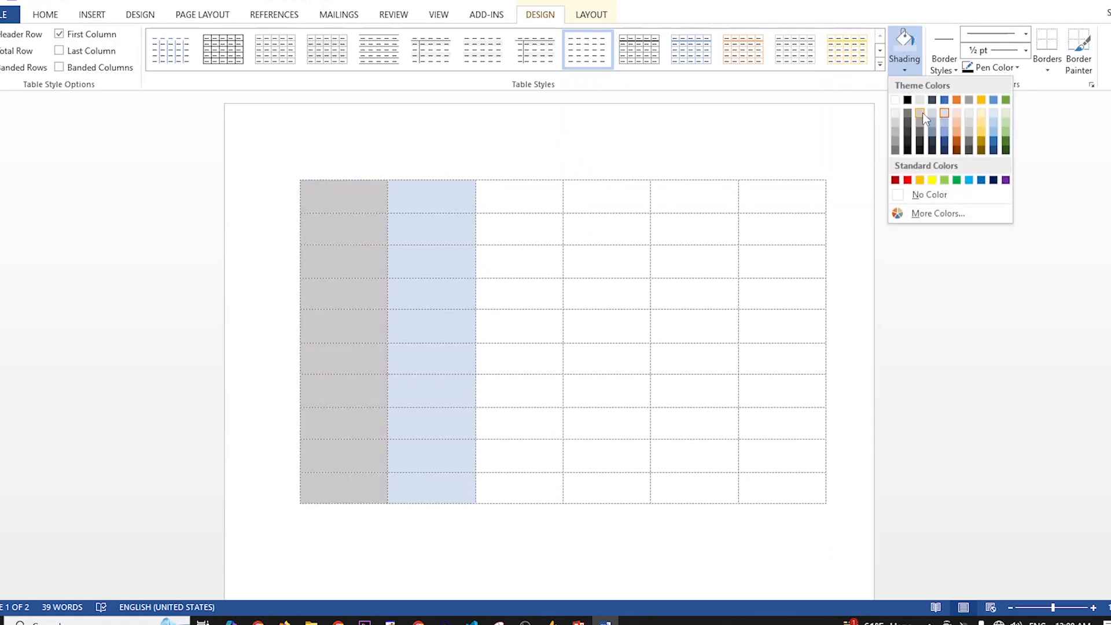
left_click(922, 115)
Shade the table's third column light orange and its fourth column pale gold.
left_click(906, 67)
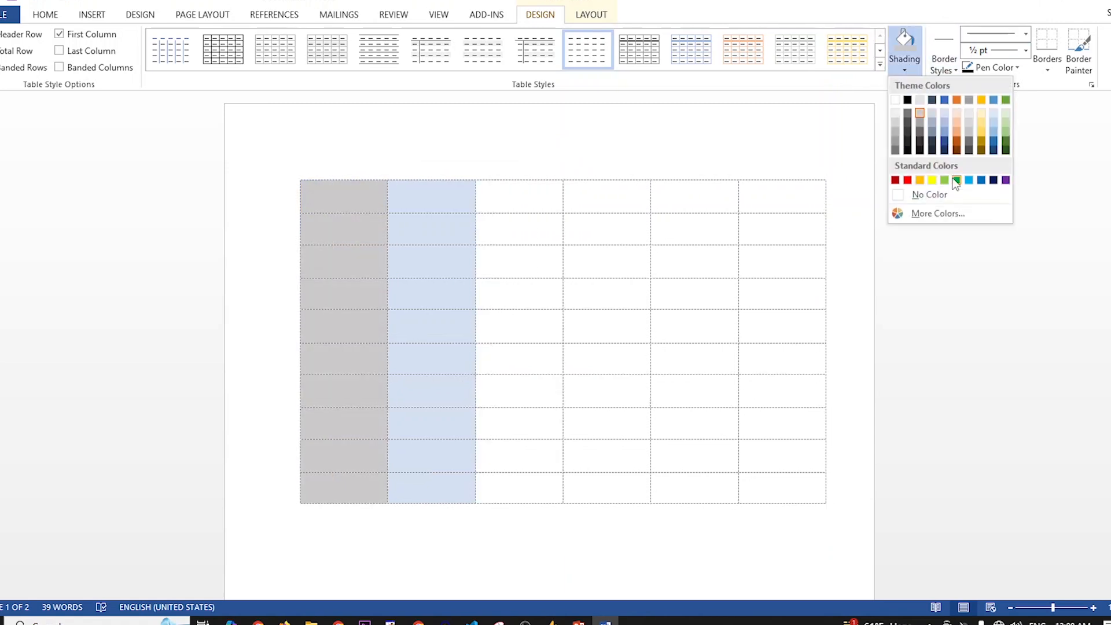
left_click(957, 120)
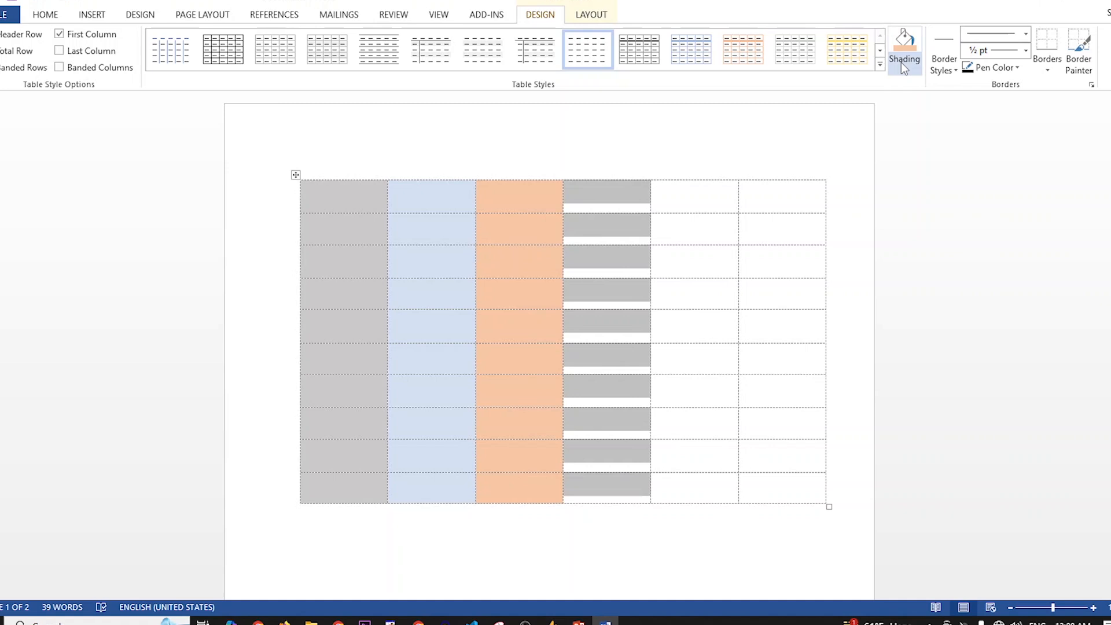
left_click(902, 65)
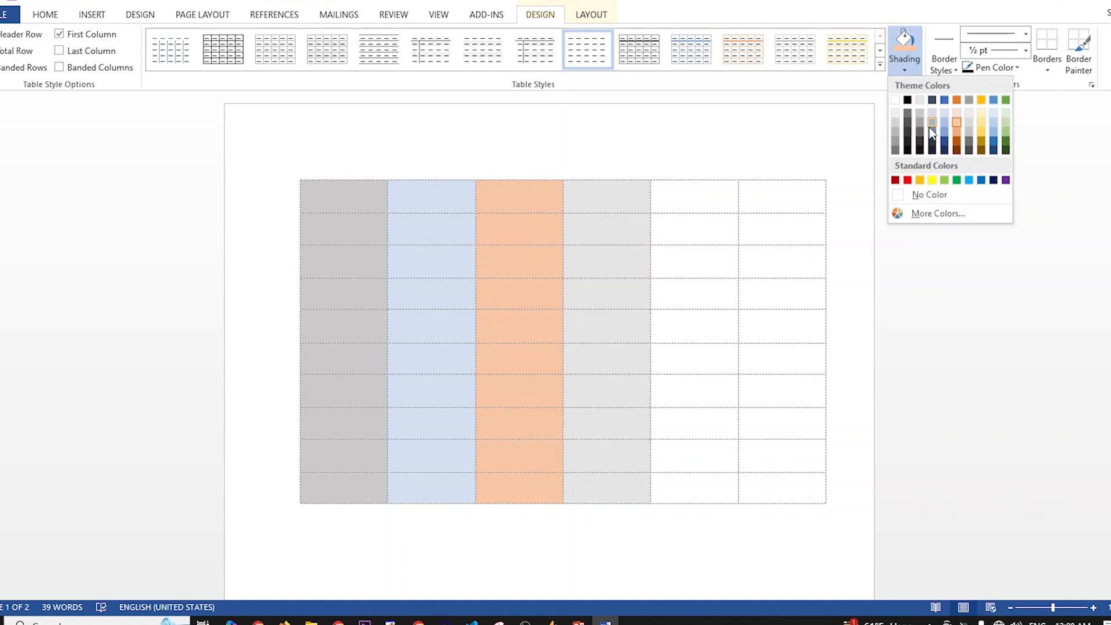
left_click(981, 114)
Shade the table's entire fifth column light blue.
left_click(704, 194)
left_click(702, 177)
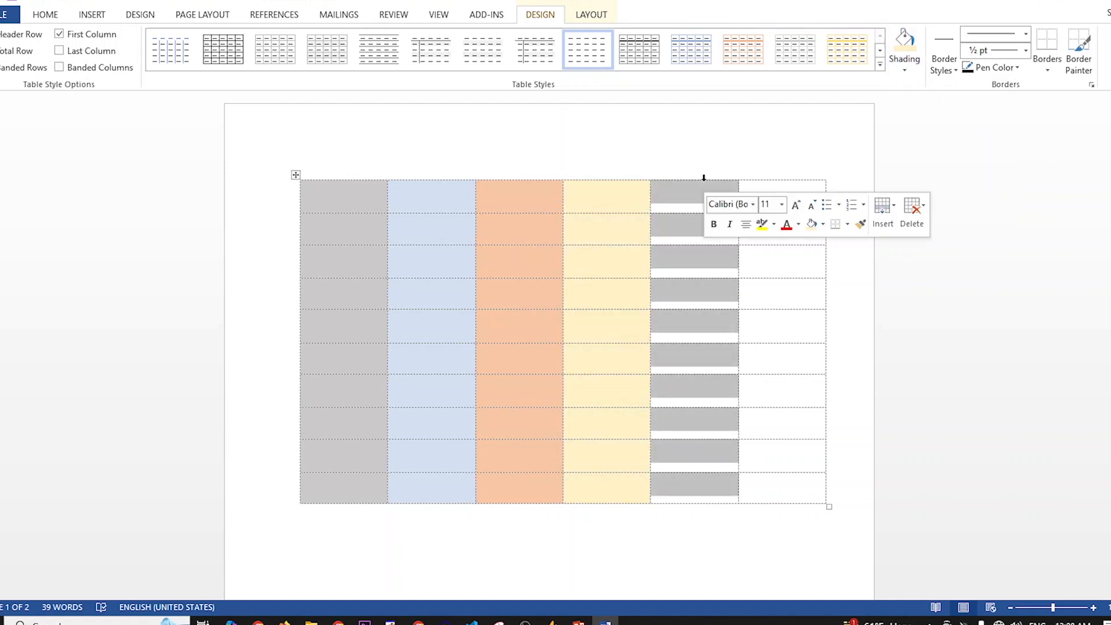
left_click(944, 68)
left_click(906, 70)
left_click(994, 119)
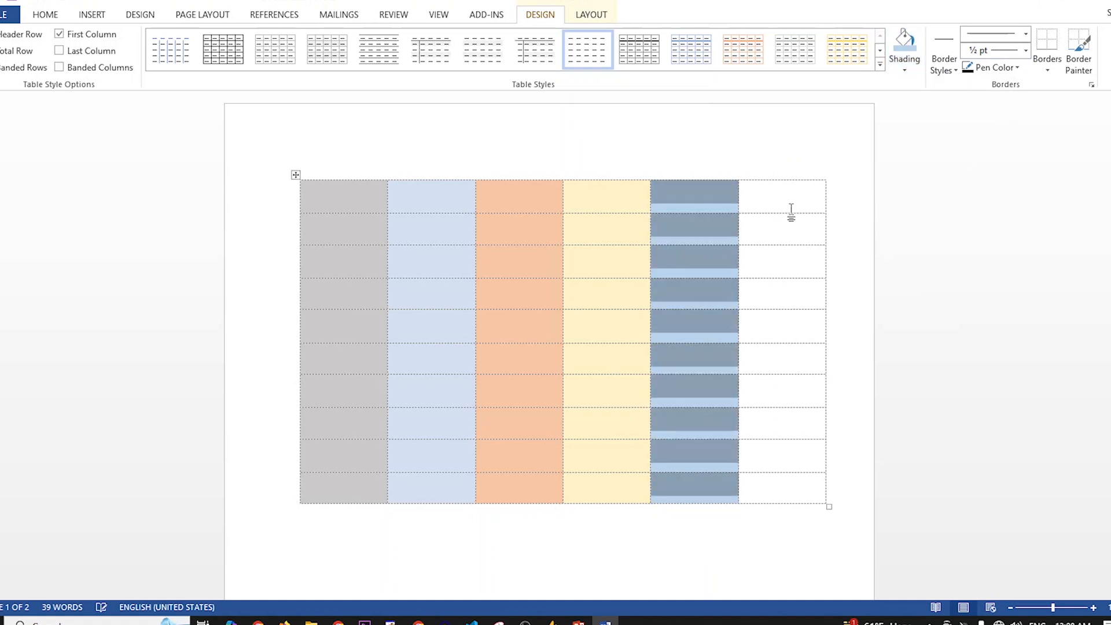
Shade the table's sixth column light green and deselect it.
left_click(774, 166)
left_click(904, 70)
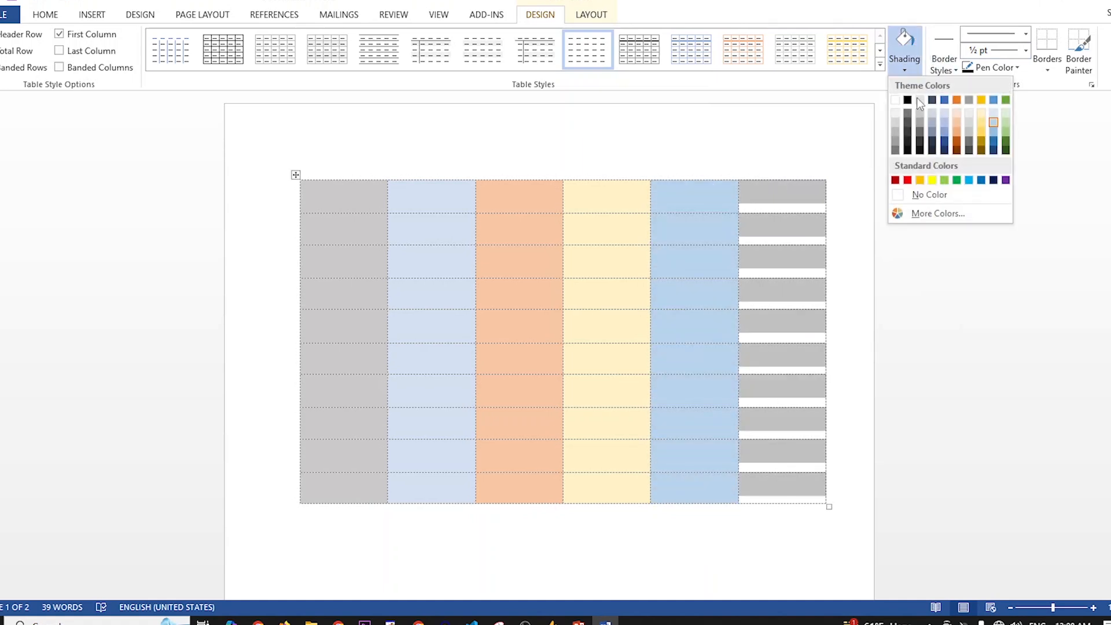
left_click(1010, 119)
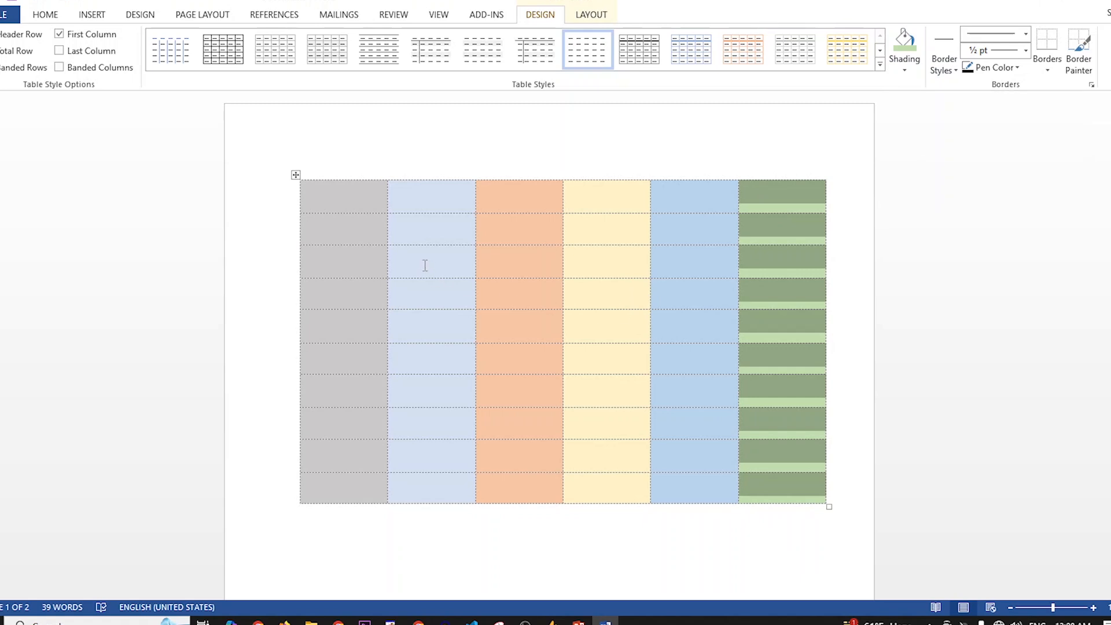
left_click(411, 254)
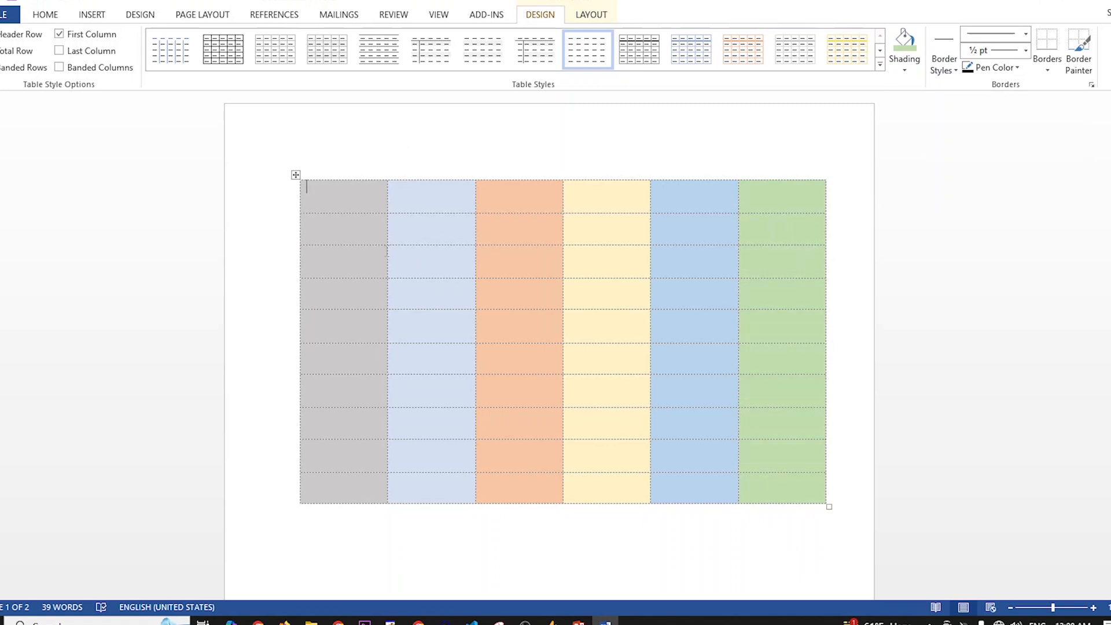
Paint a blue double-line theme border below the second row across the fourth to sixth columns.
left_click(950, 66)
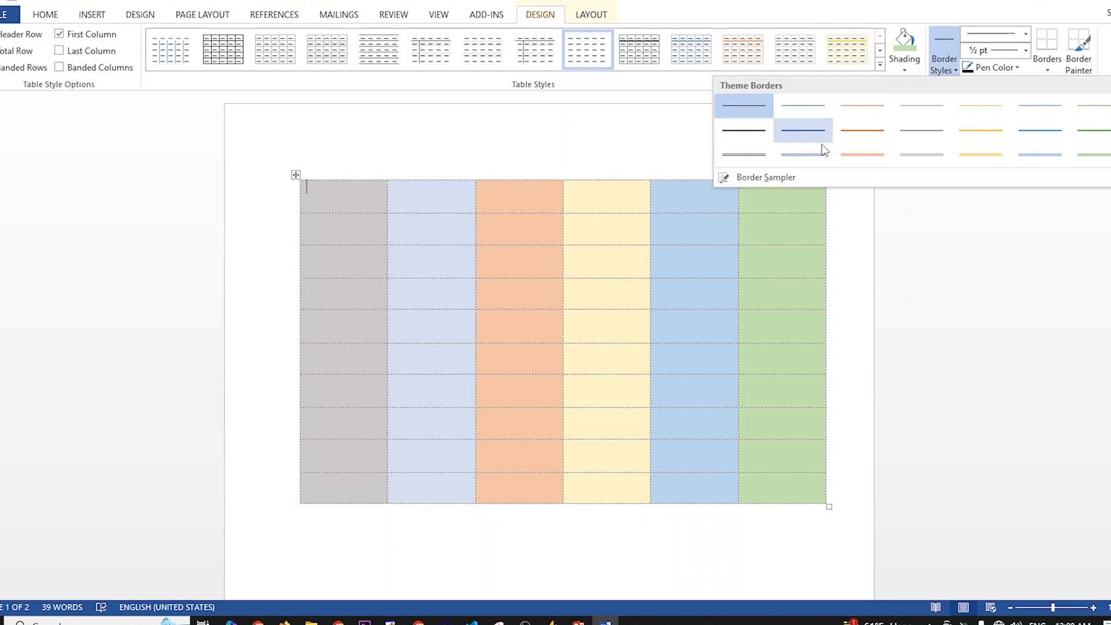
left_click(805, 154)
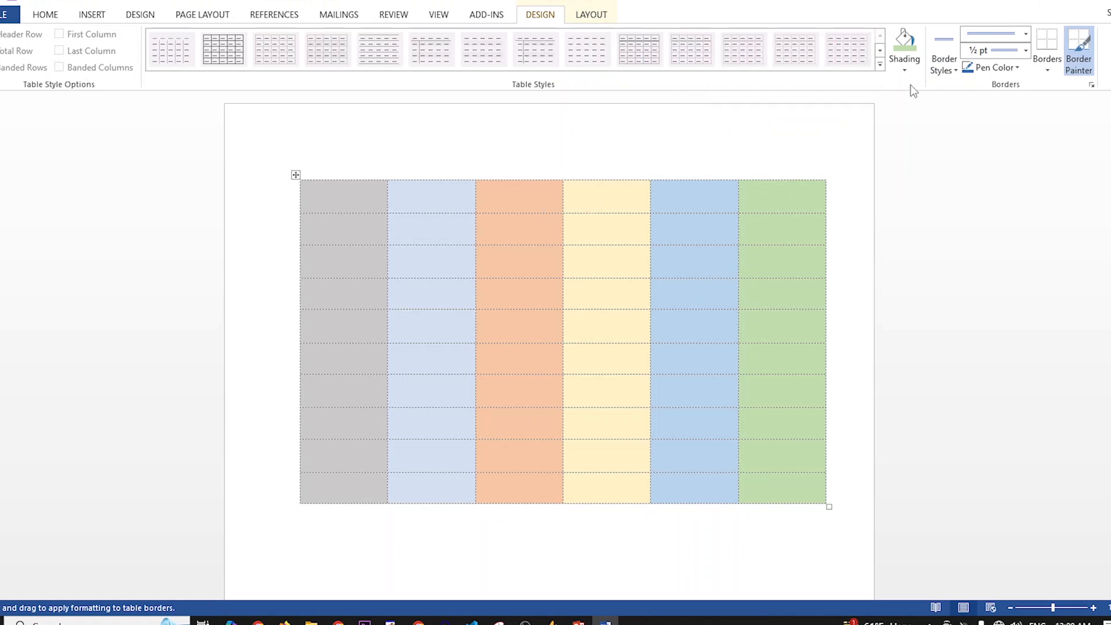
left_click(945, 74)
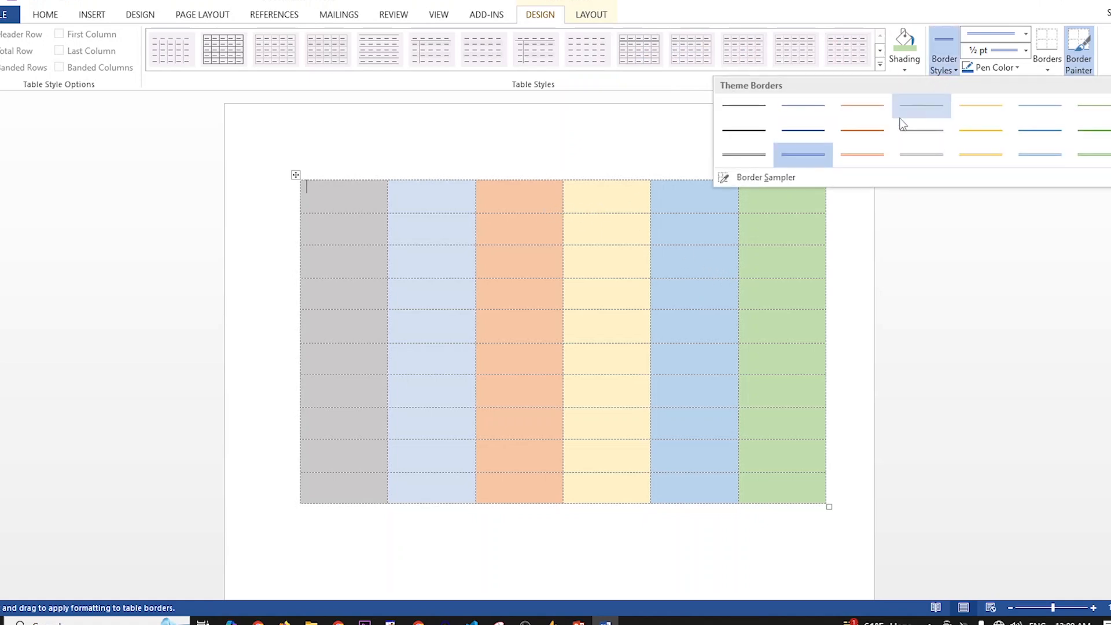
left_click(803, 155)
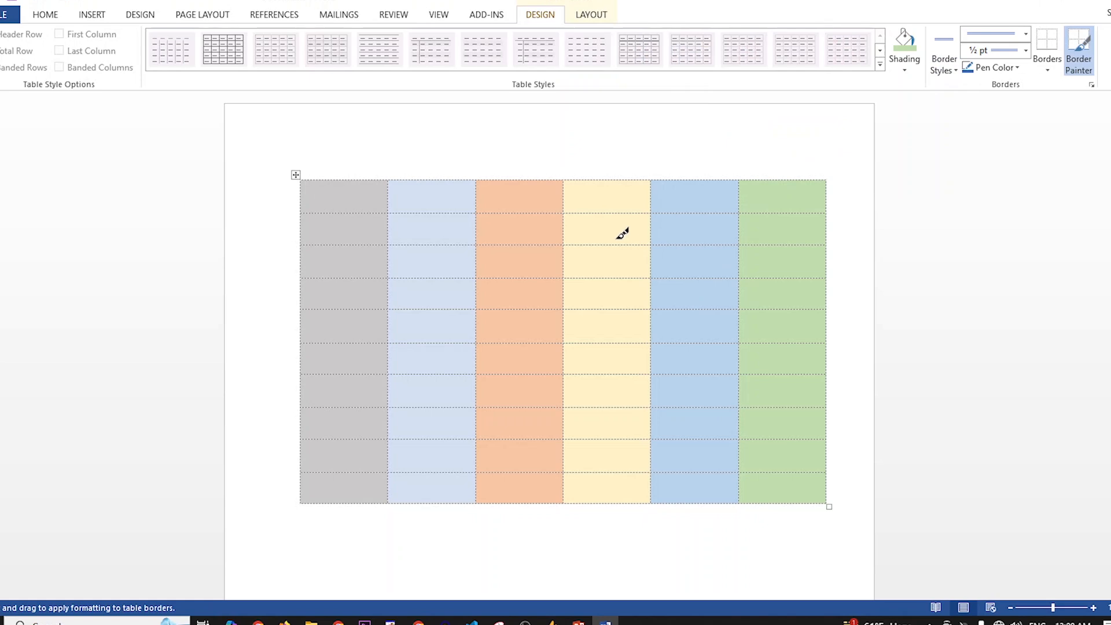
left_click_drag(572, 243, 763, 245)
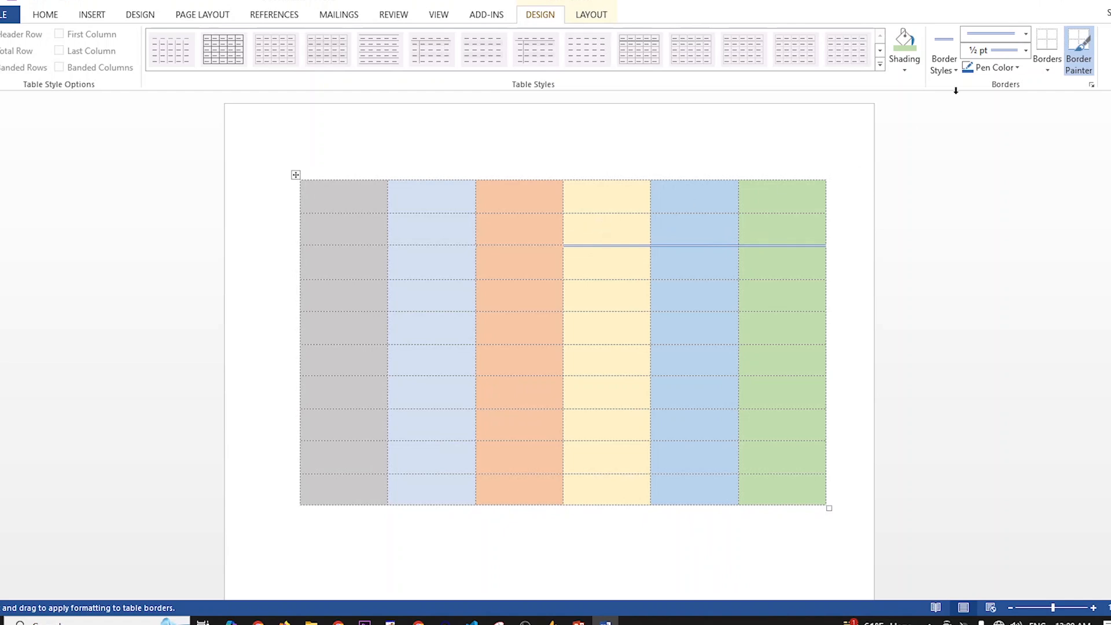
Choose the thin black theme border style, and undo the painted border and the sixth column's green shading.
left_click(944, 65)
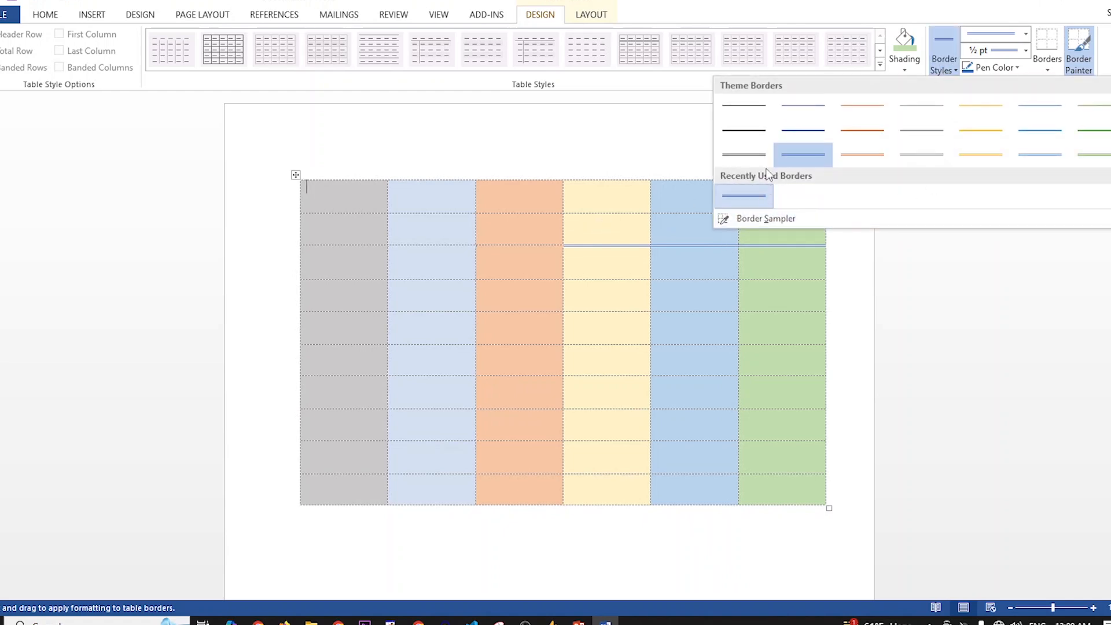
left_click(747, 108)
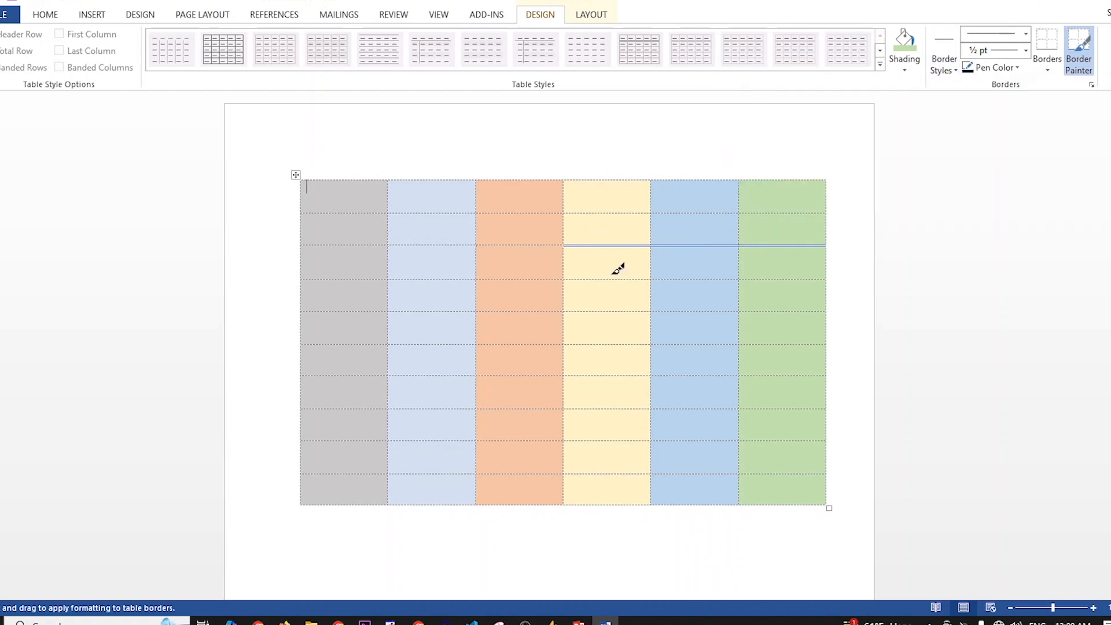
right_click(698, 185)
left_click(629, 149)
key("ctrl+z")
key("ctrl+z")
key("ctrl+z")
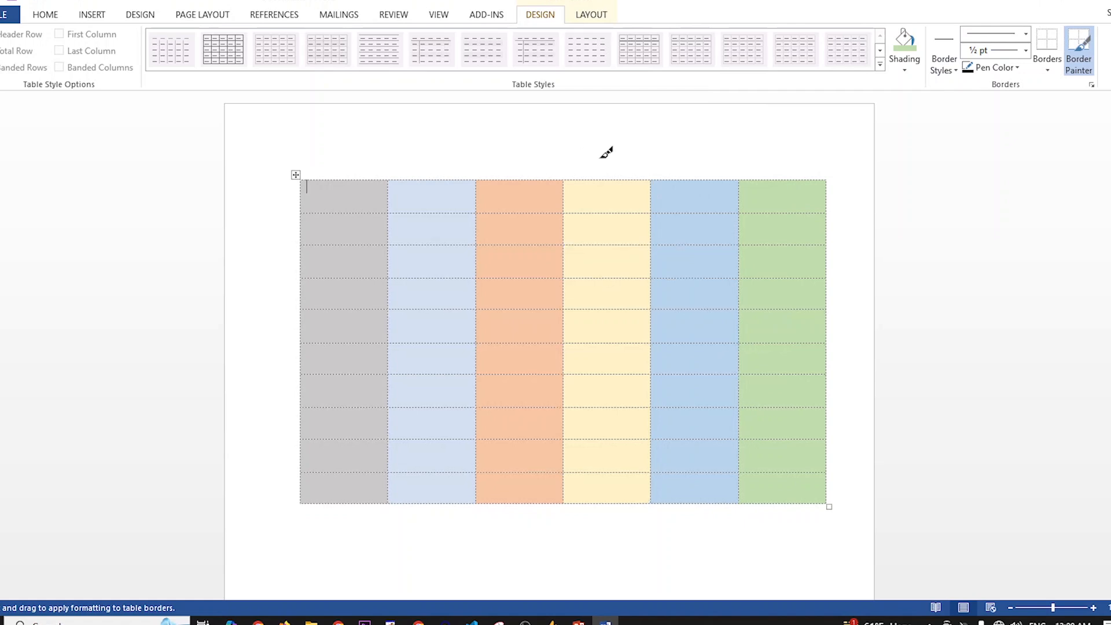
double_click(612, 167)
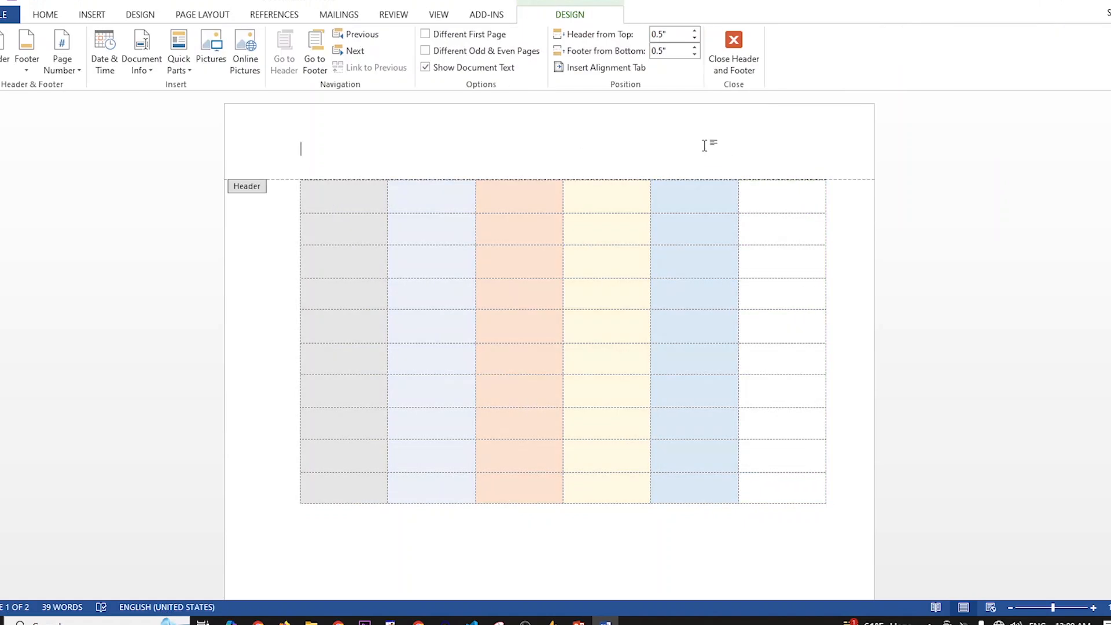
Leave the page header and shade the table's entire sixth column light green.
left_click(733, 51)
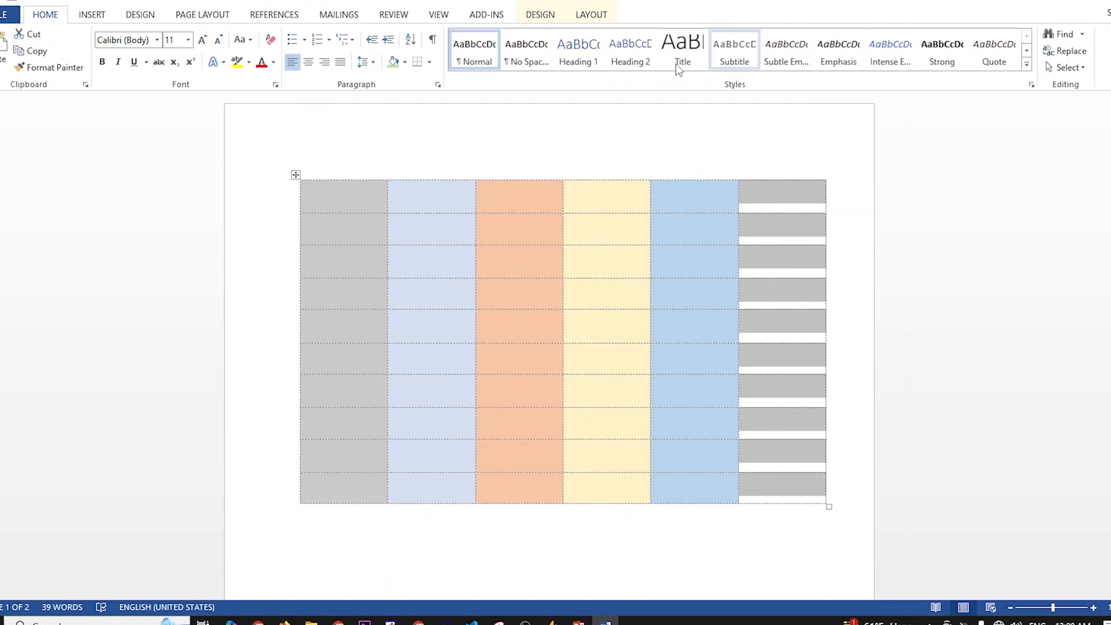
left_click(541, 14)
left_click(904, 52)
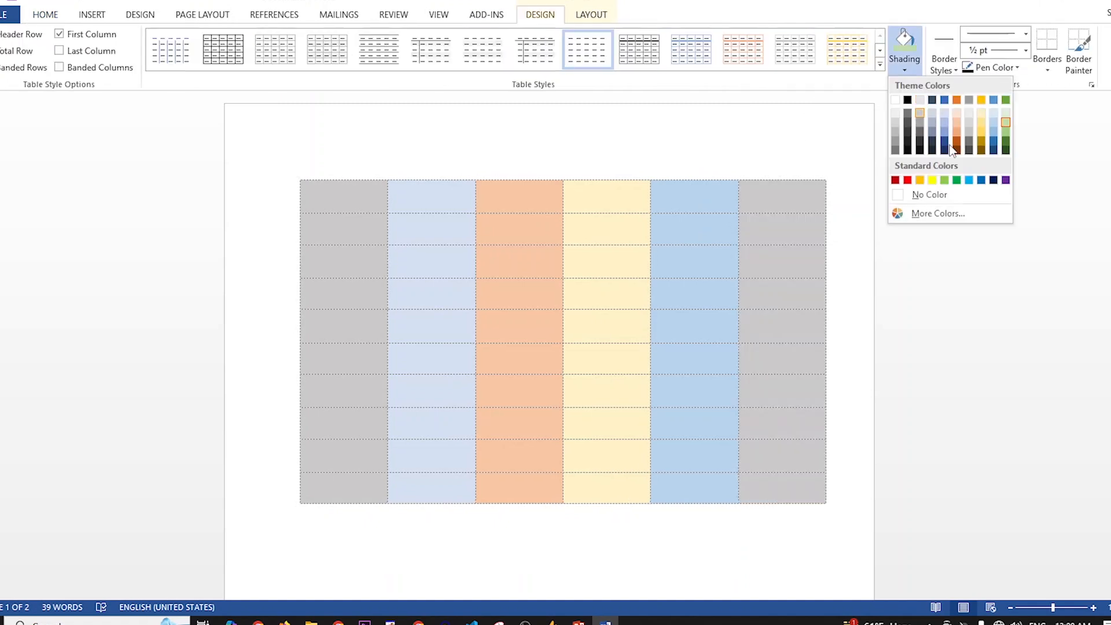
left_click(1007, 124)
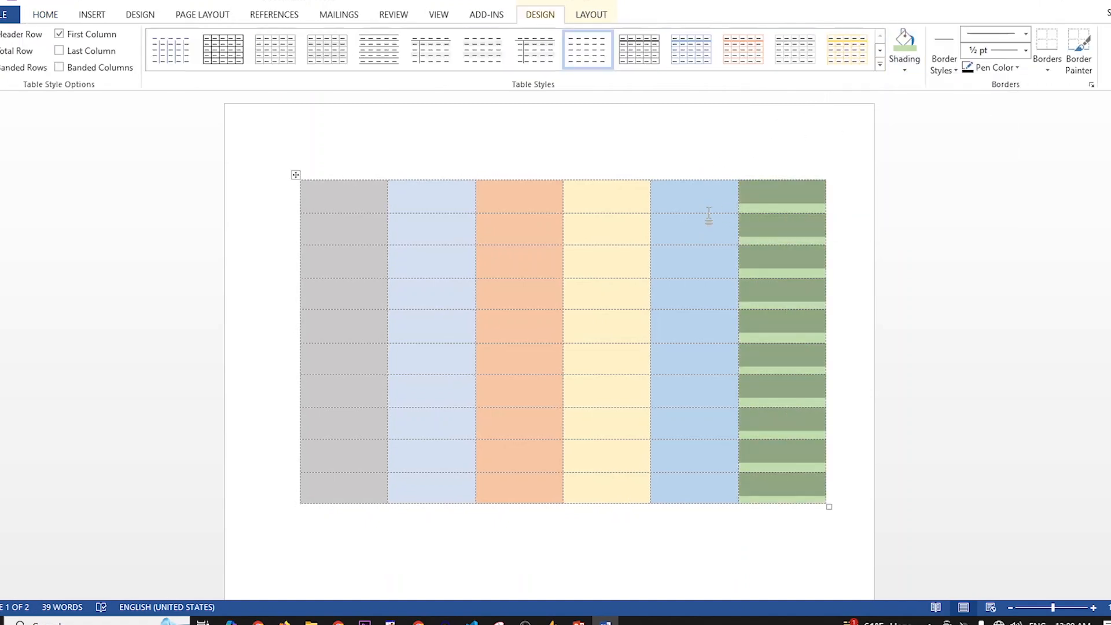
Paint orange double-line borders below the second and third rows in the fifth and sixth columns, and below the fourth row in the fourth column.
left_click_drag(306, 159, 905, 487)
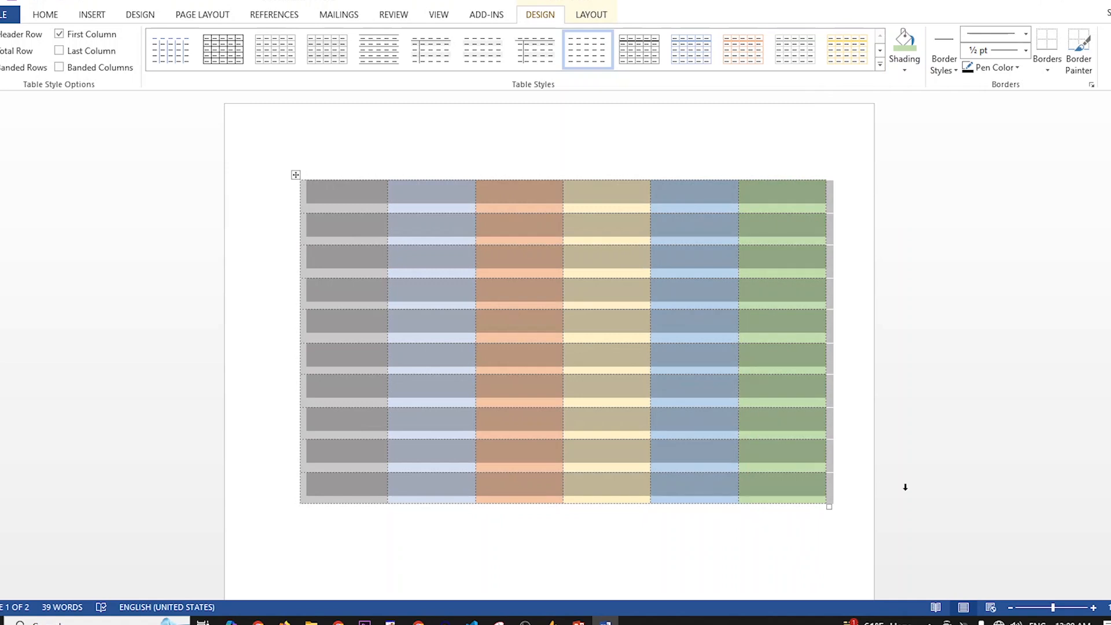
left_click(945, 72)
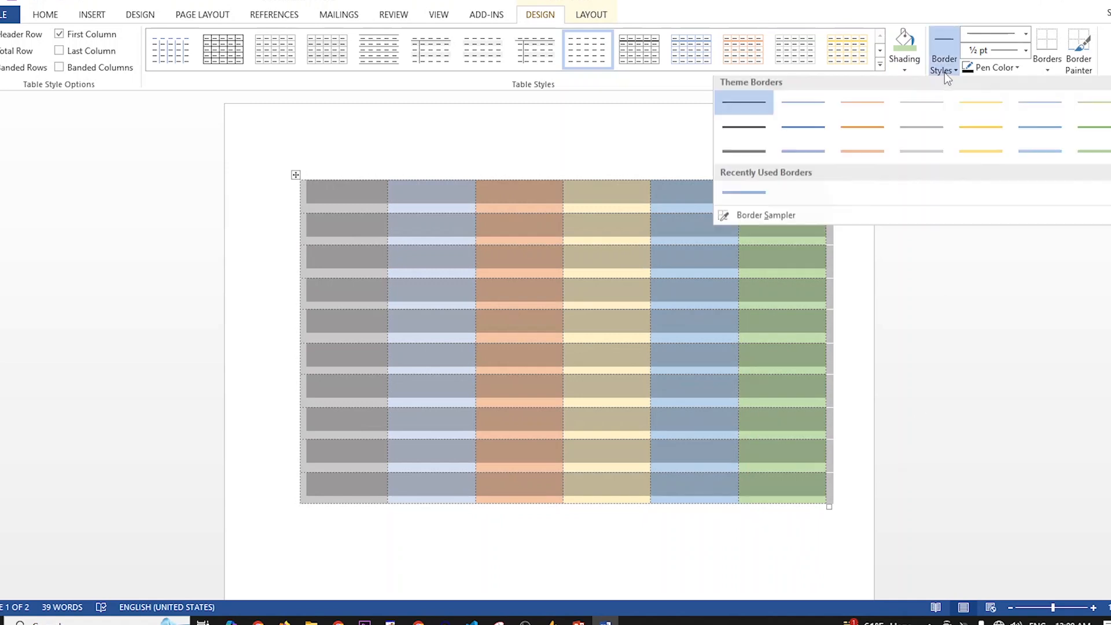
left_click(815, 149)
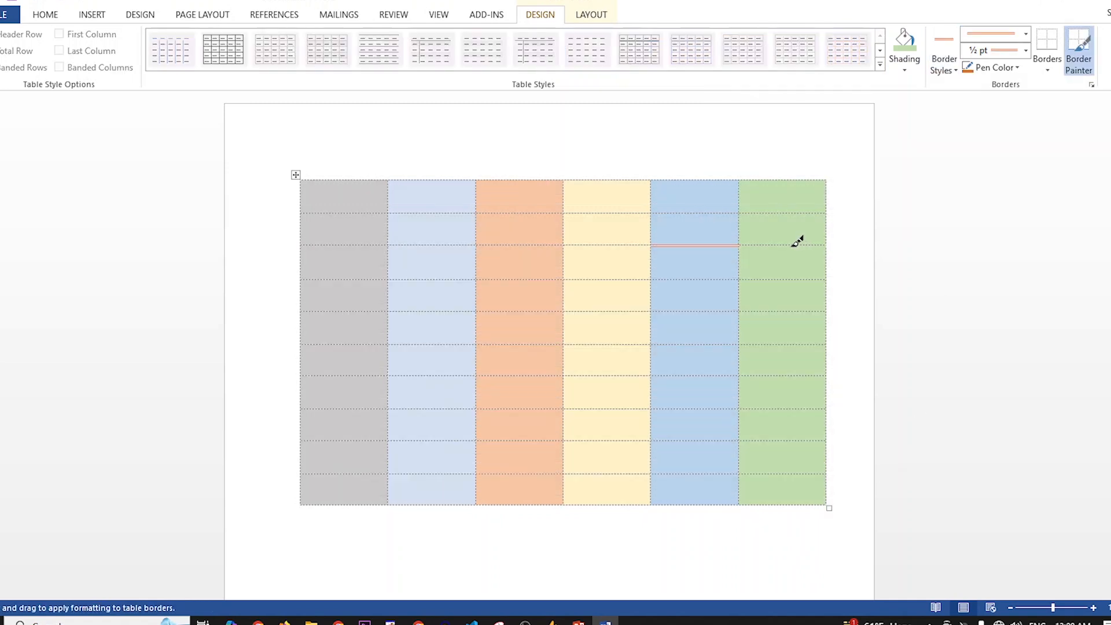
left_click(792, 247)
left_click(784, 280)
left_click(699, 281)
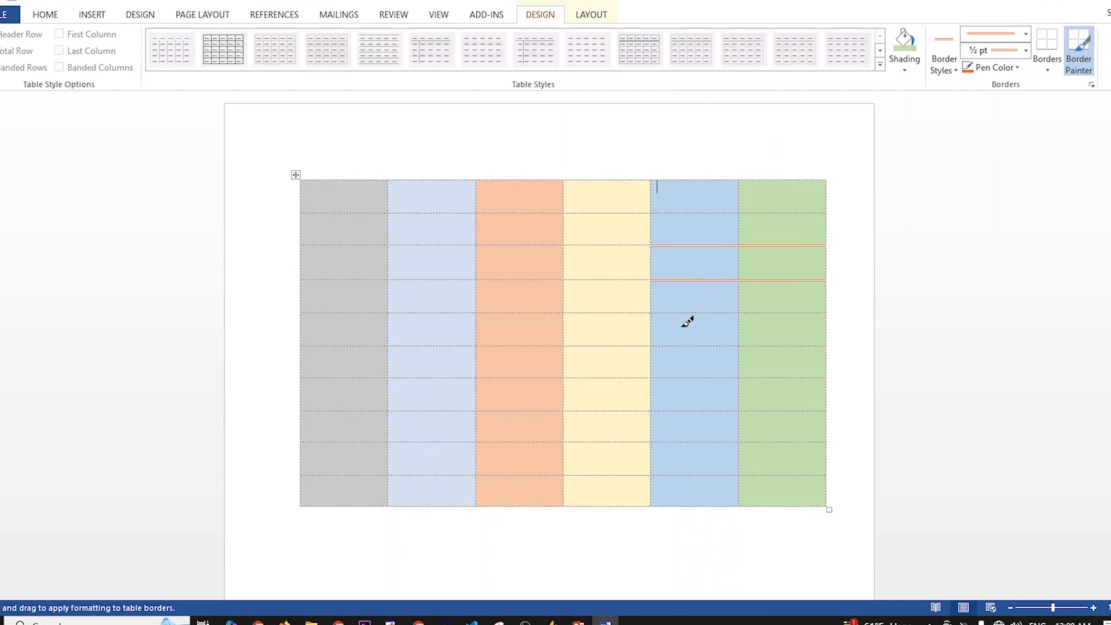
scroll(643, 330, "up", 4)
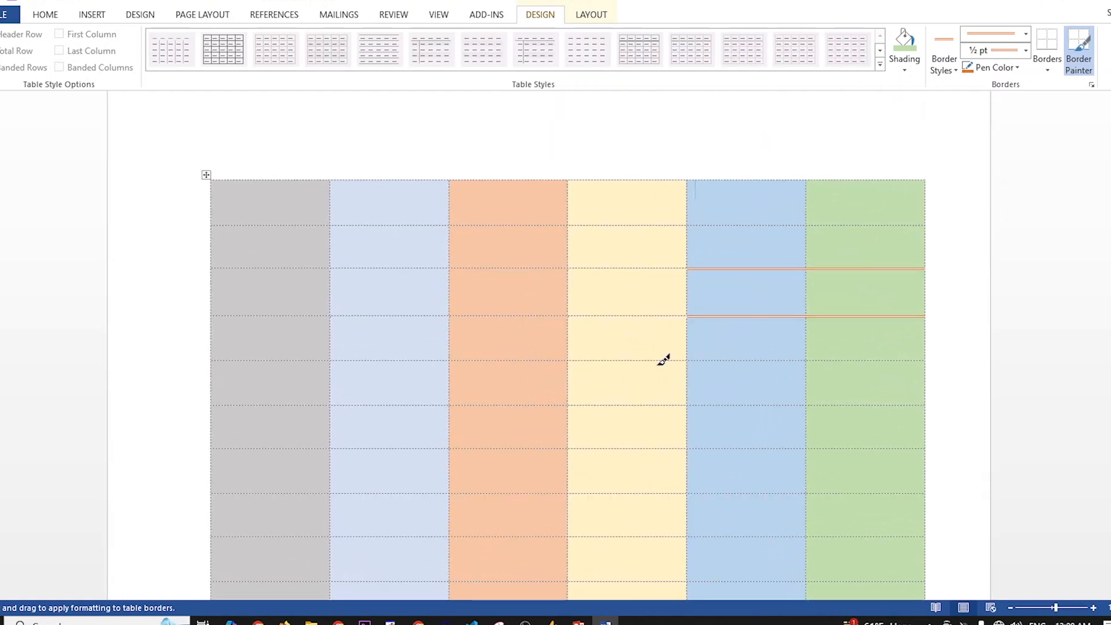
left_click(663, 360)
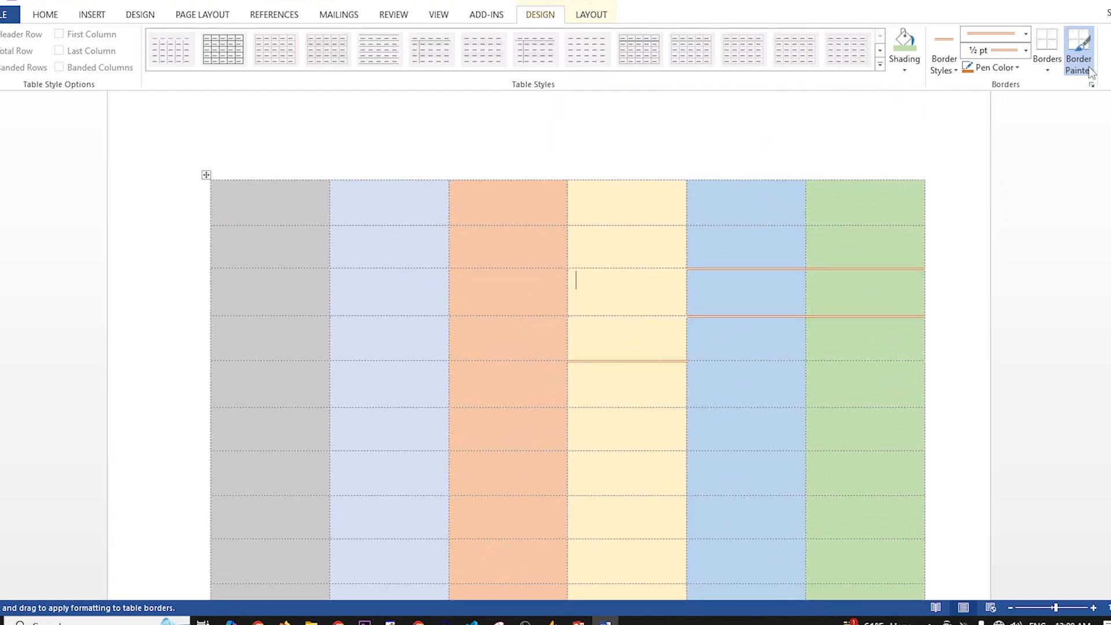
Set the pen color to black and paint double lines below the first row (third, fourth, sixth columns) and second row (third to sixth columns).
left_click(1016, 68)
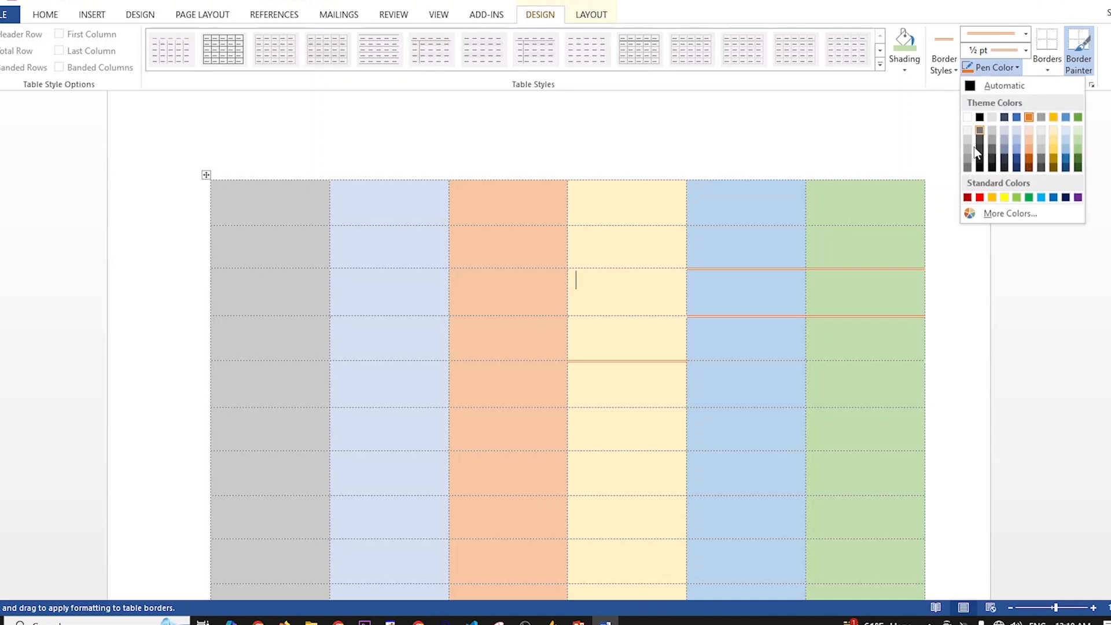
left_click(980, 117)
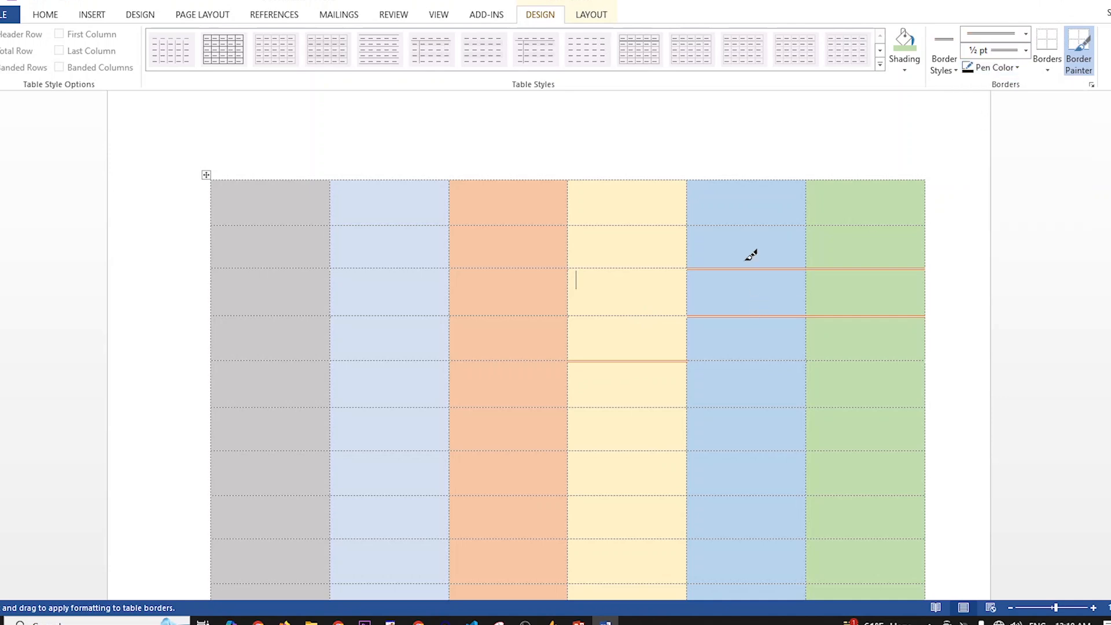
left_click(794, 268)
left_click(860, 268)
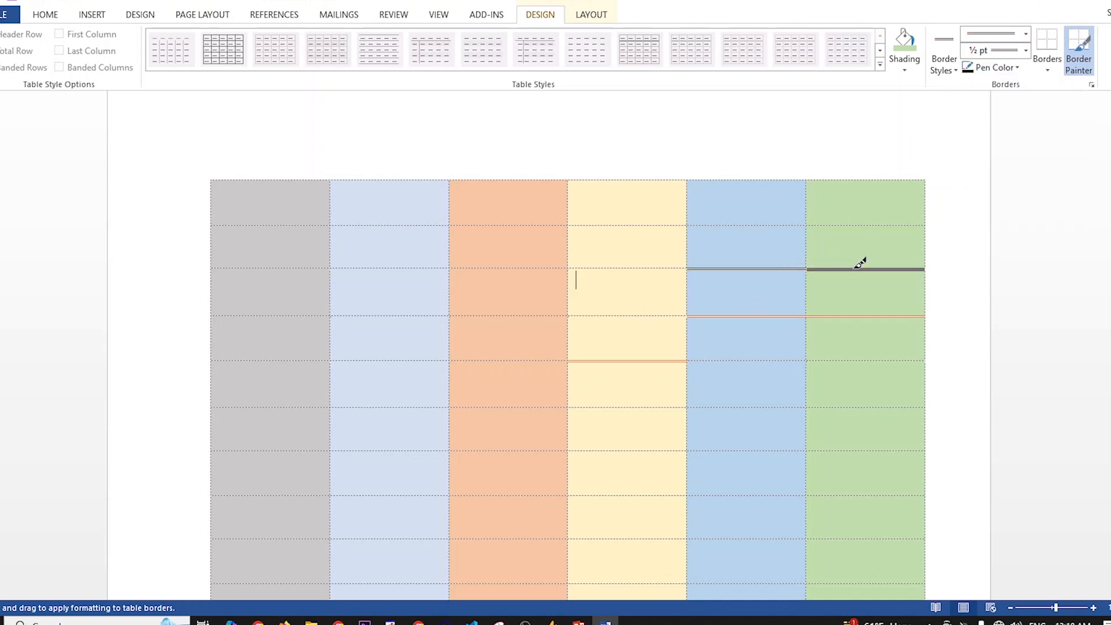
left_click(871, 225)
left_click(513, 225)
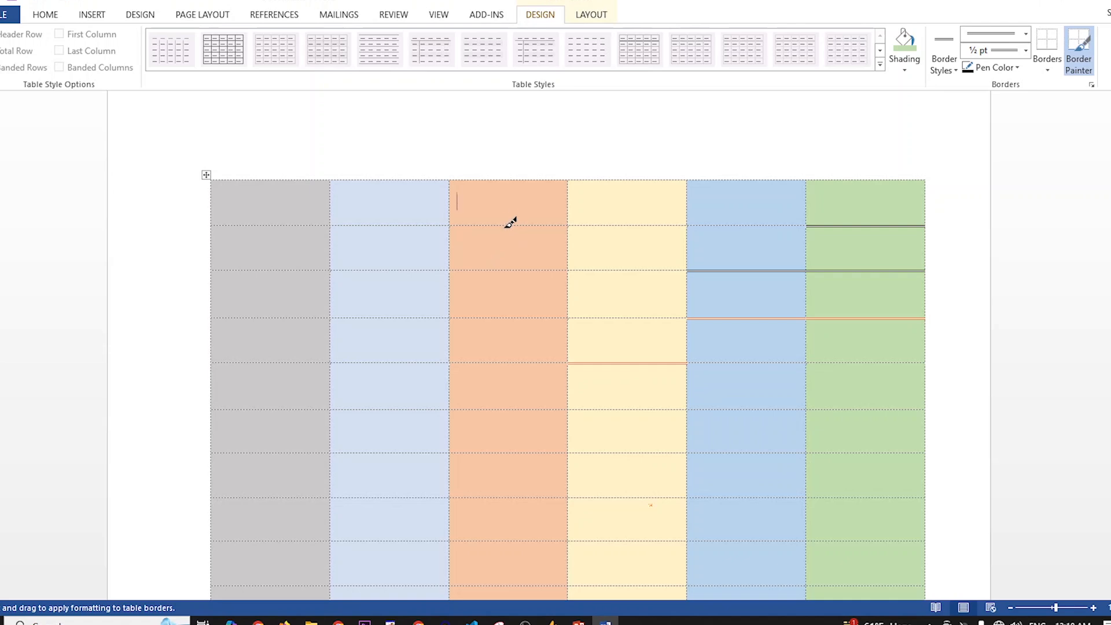
left_click(507, 225)
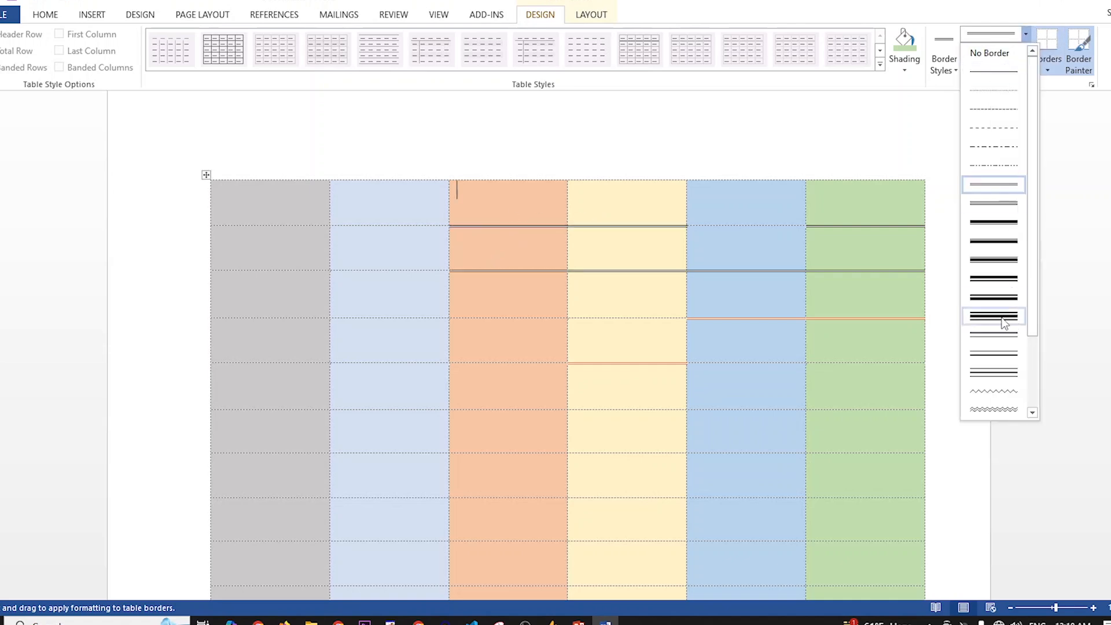
Choose the thick triple line style at 3 pt and paint it below the third row across the third to sixth columns.
left_click(1003, 318)
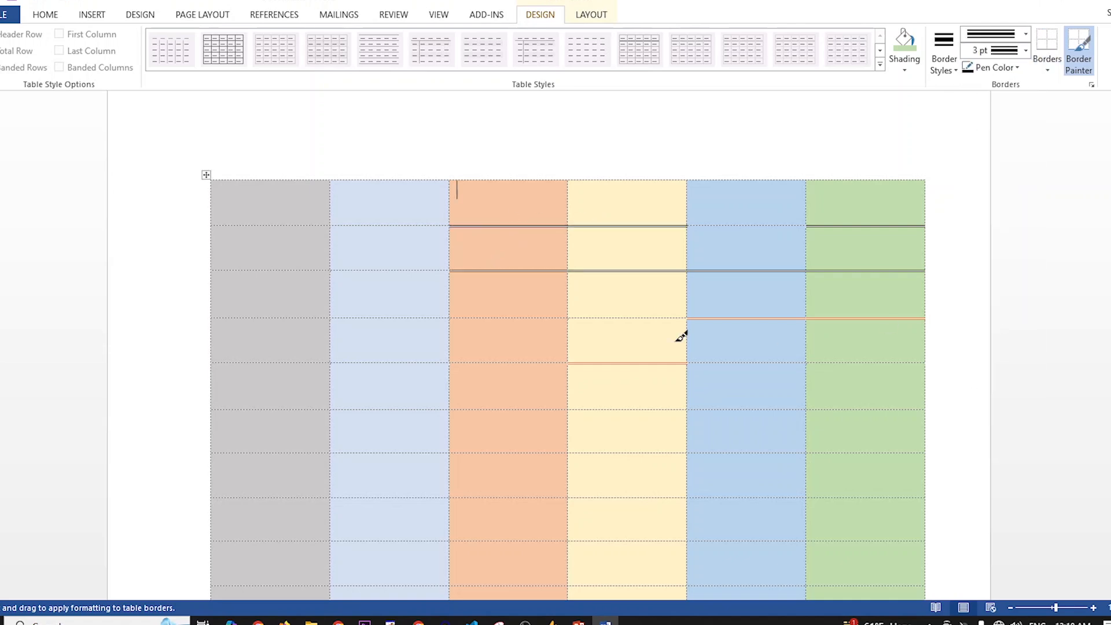
left_click(501, 318)
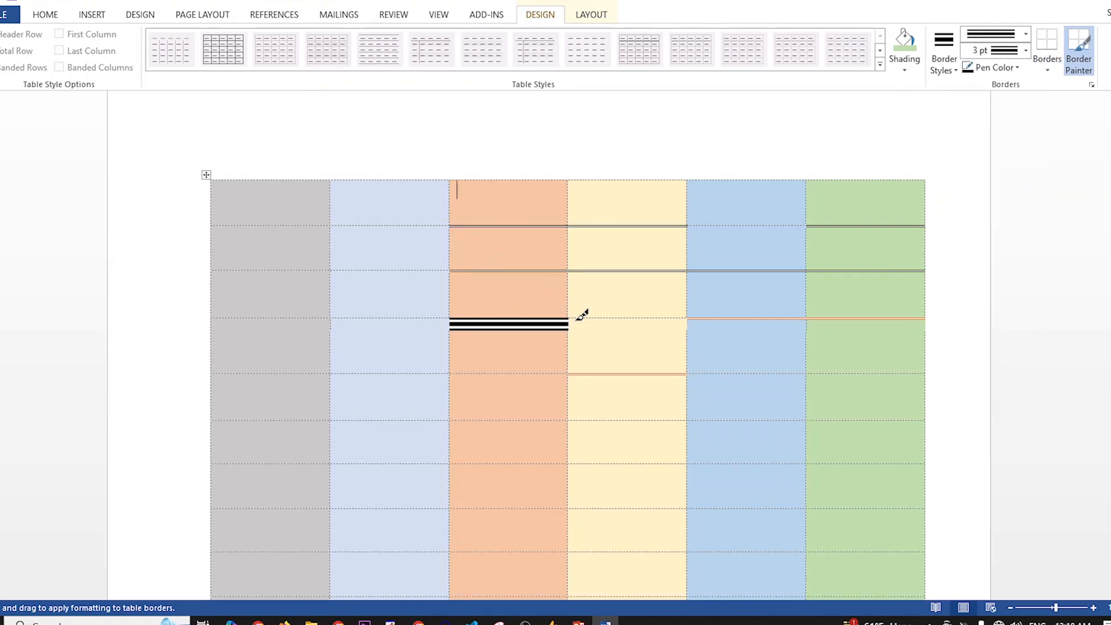
left_click(667, 319)
left_click_drag(754, 318, 834, 319)
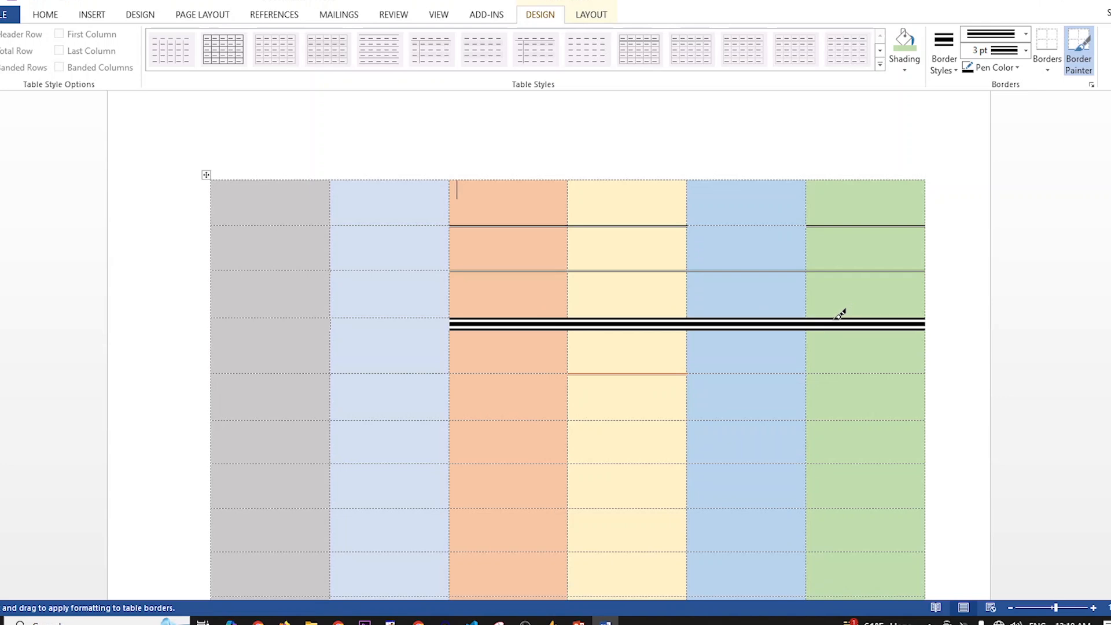
Undo all the painted black and orange borders while keeping the column shading.
key("ctrl+z")
key("ctrl+z")
key("ctrl+z")
key("ctrl+z")
key("ctrl+z")
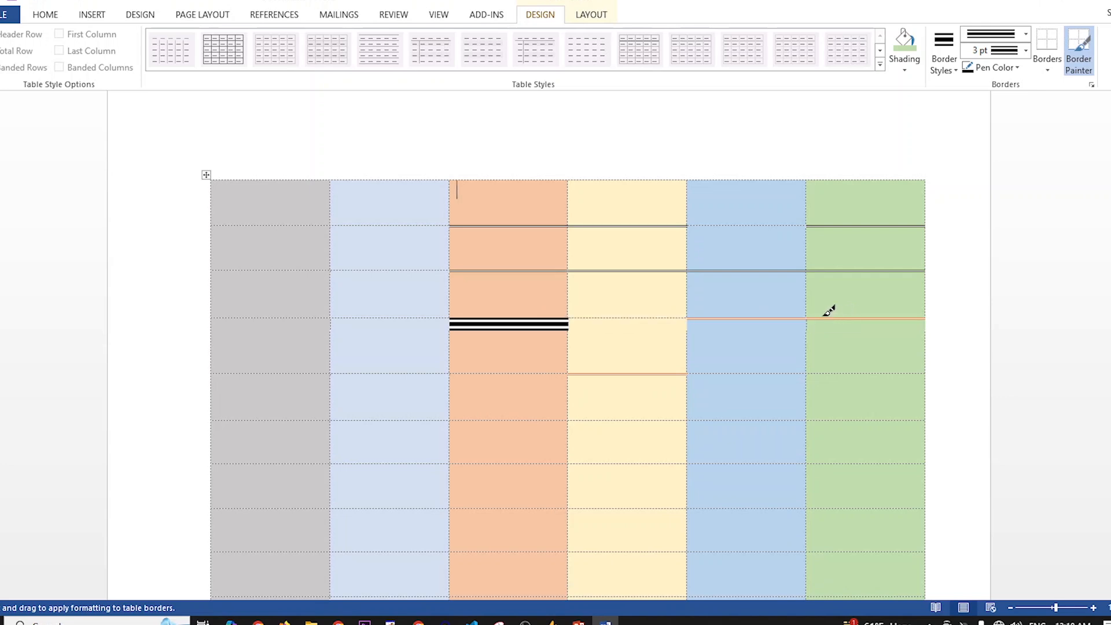
key("ctrl+z")
key("ctrl+z")
key("ctrl+z")
key("ctrl+z")
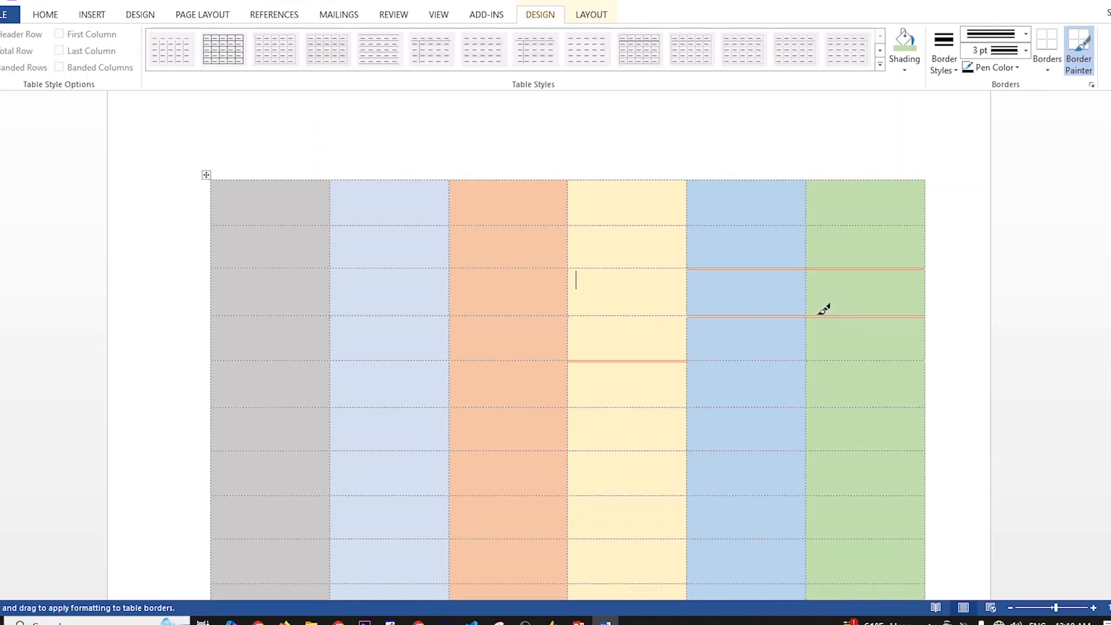
key("ctrl+z")
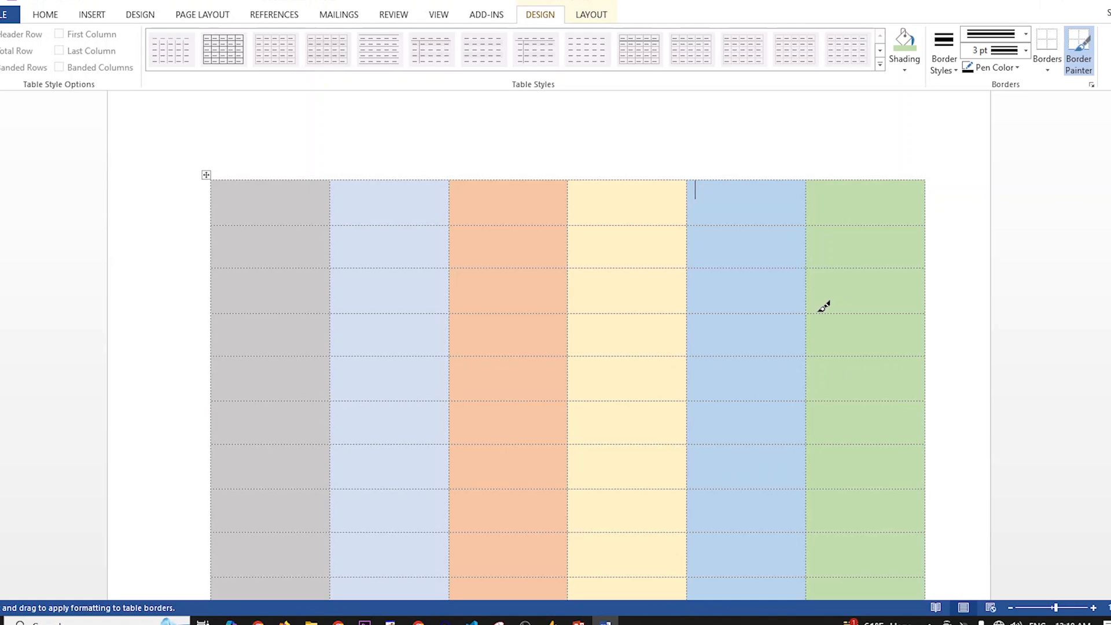
Apply all borders to the entire table using the black 3 pt triple line style.
left_click(1046, 62)
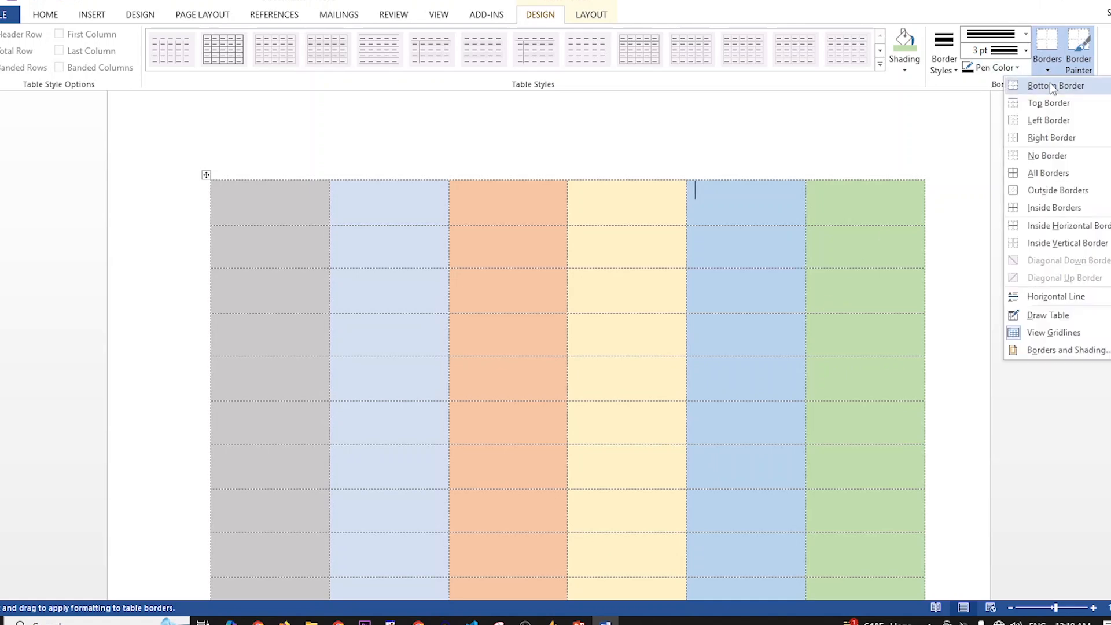
left_click(796, 137)
scroll(462, 319, "down", 1)
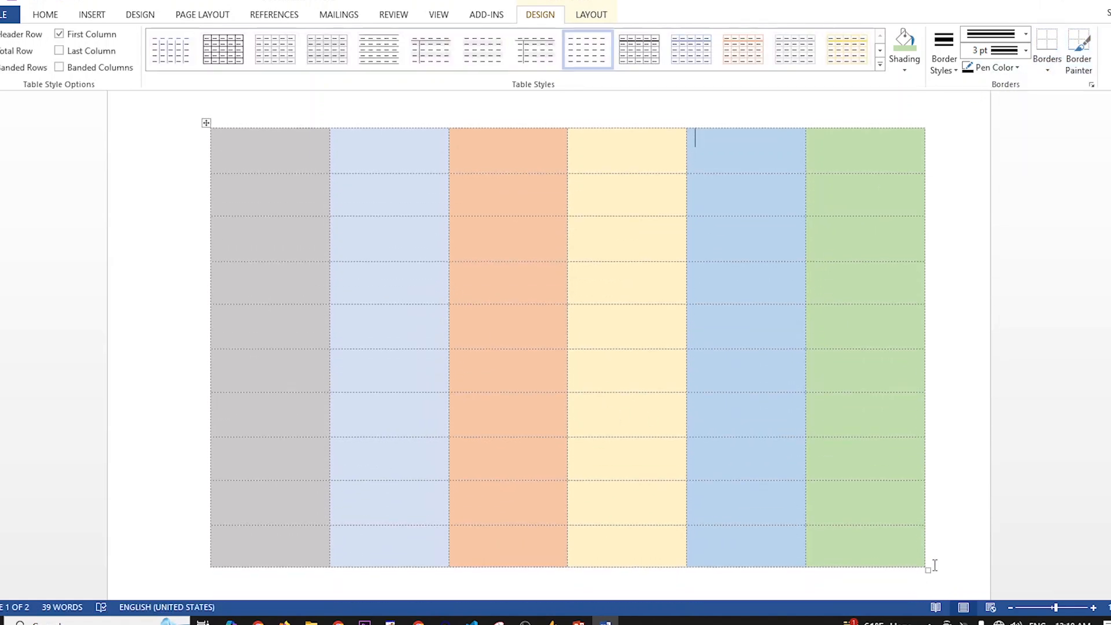
left_click(912, 560)
left_click_drag(830, 522, 151, 136)
left_click(1046, 68)
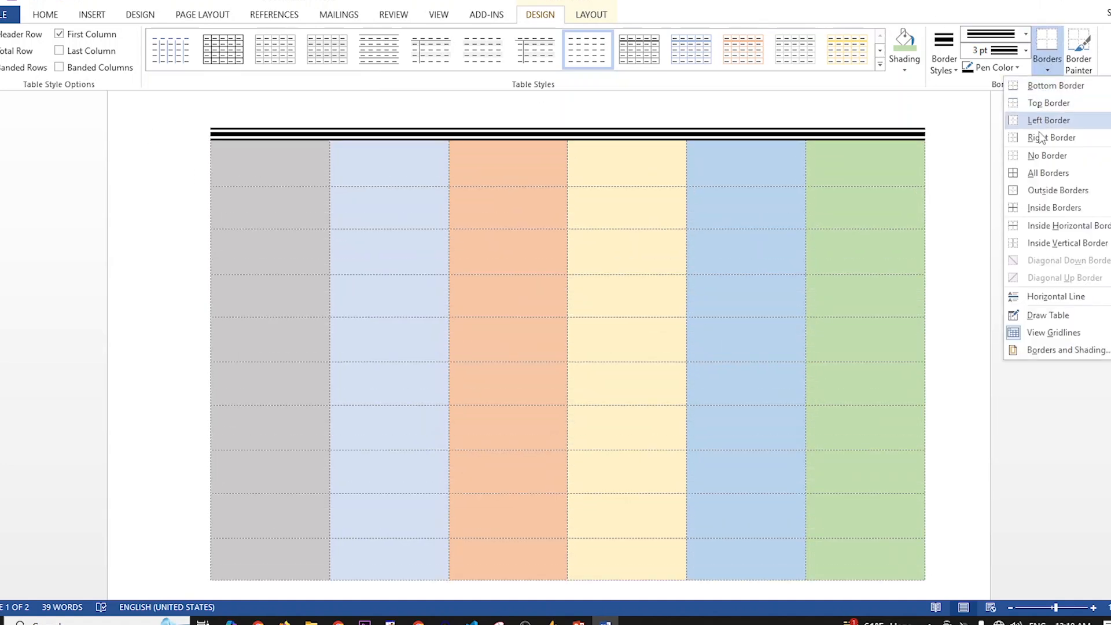
left_click(1048, 174)
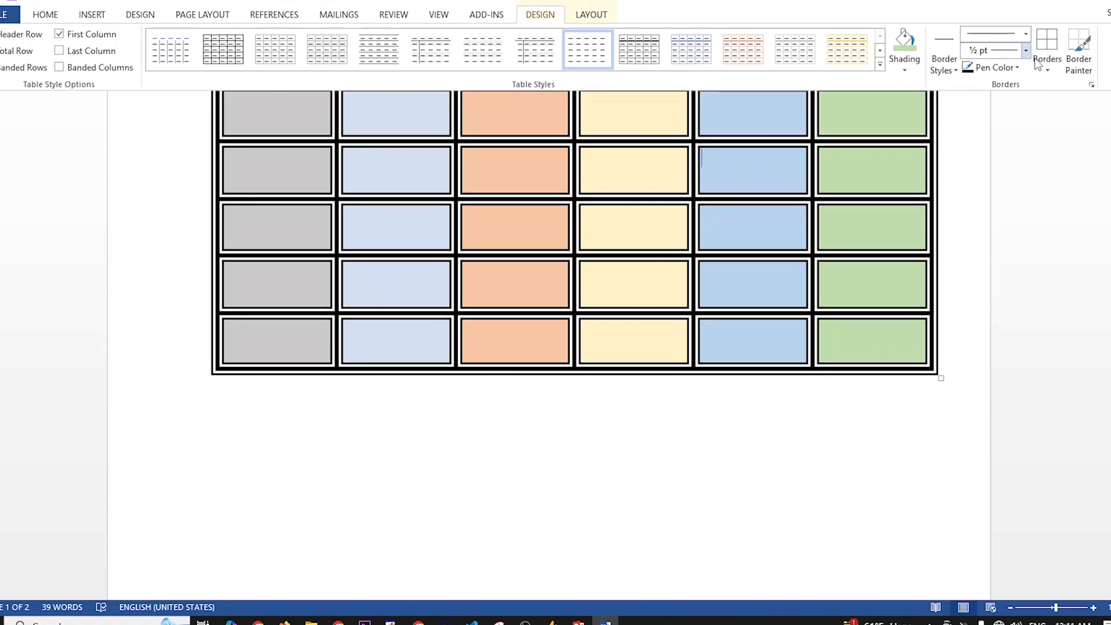
Remove all borders from the fifth column's seventh-row cell and from the fifth- and sixth-column cells in rows five and six.
left_click(1046, 69)
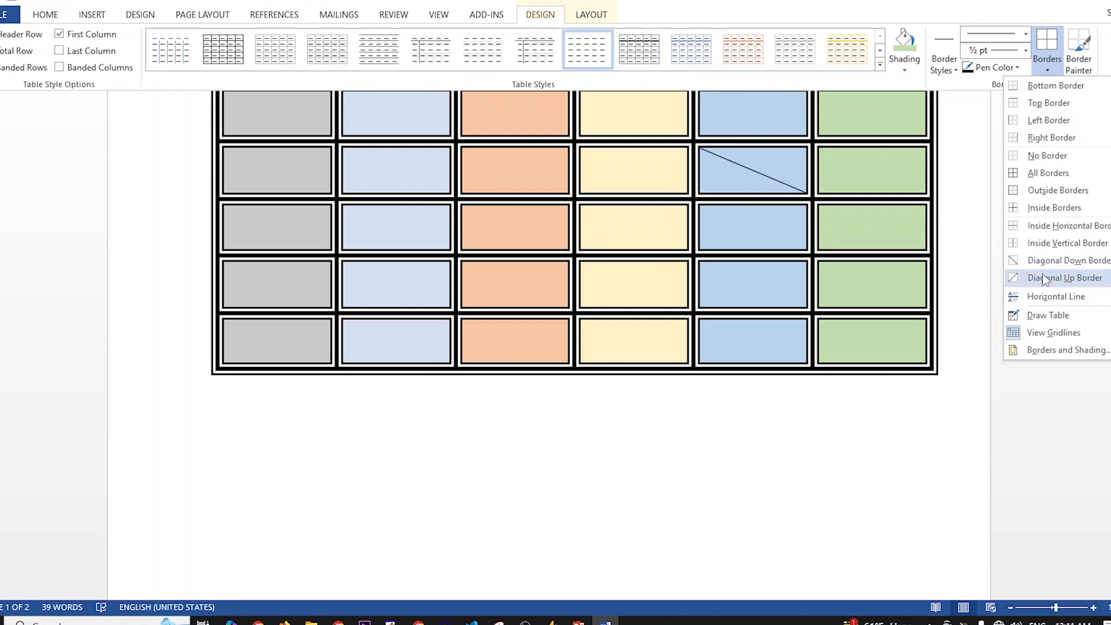
left_click(1052, 155)
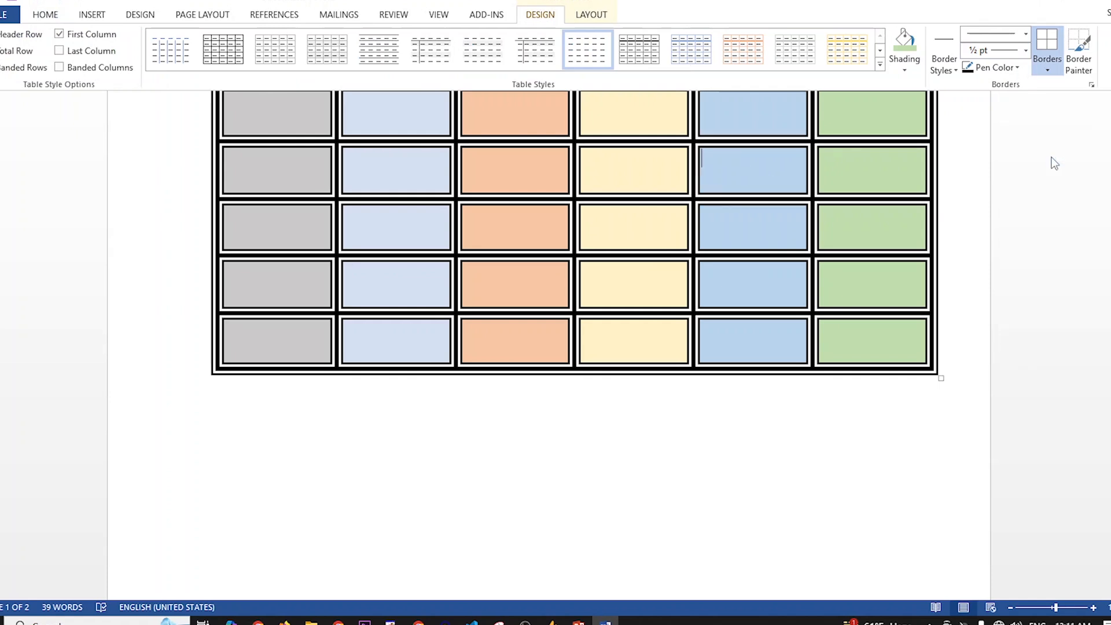
scroll(726, 284, "up", 5)
left_click_drag(734, 210, 905, 274)
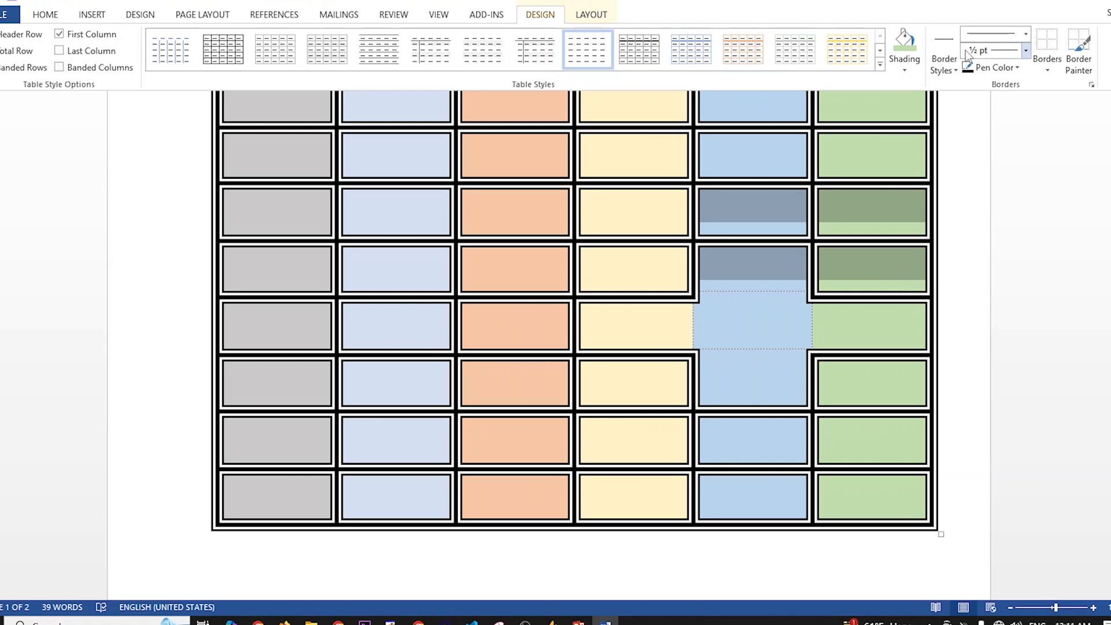
left_click(1059, 65)
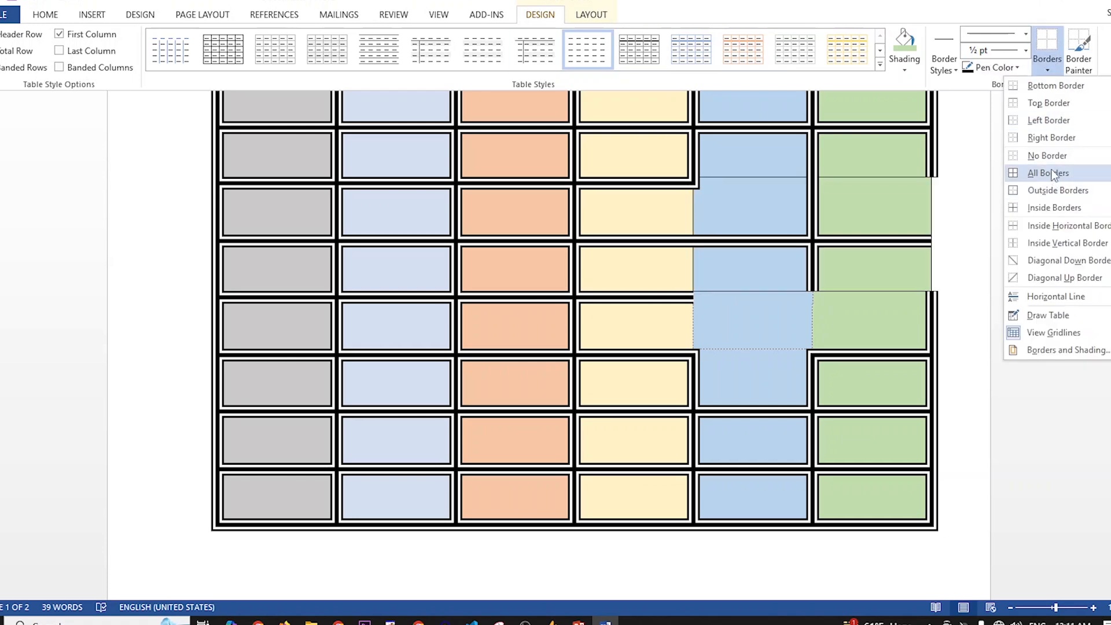
left_click(1048, 156)
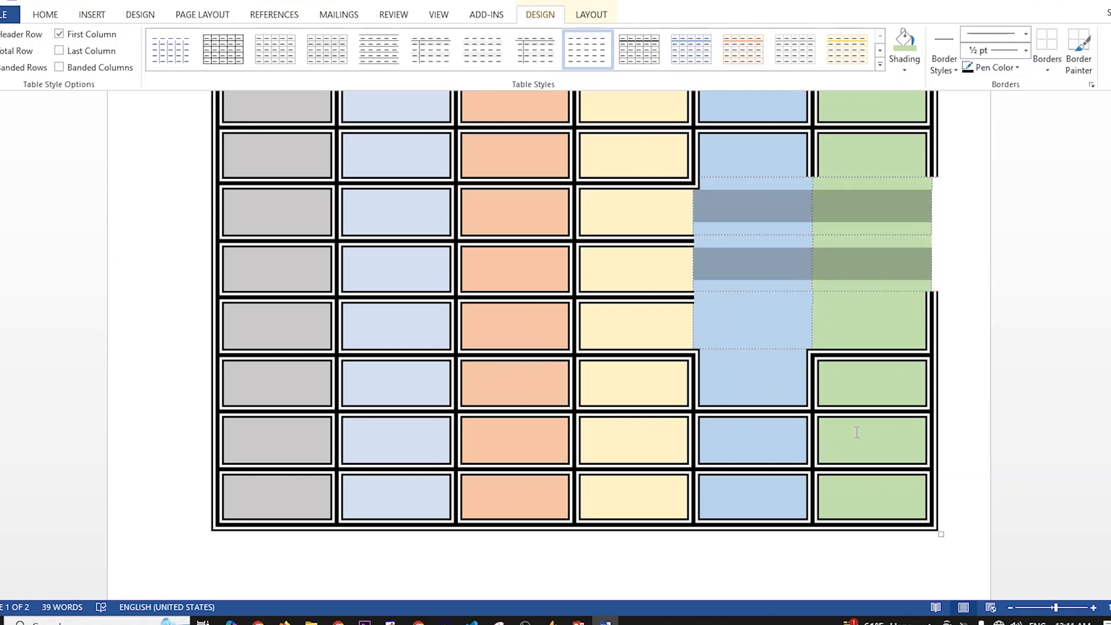
Remove all borders from the entire table and deselect it.
left_click_drag(884, 495, 292, 253)
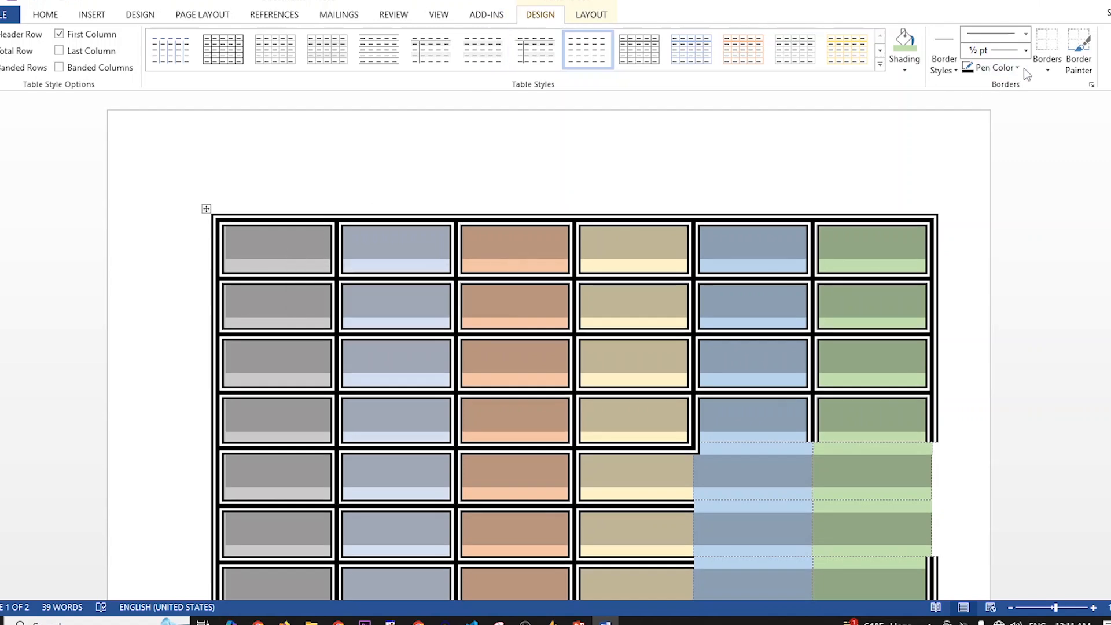
left_click(1048, 68)
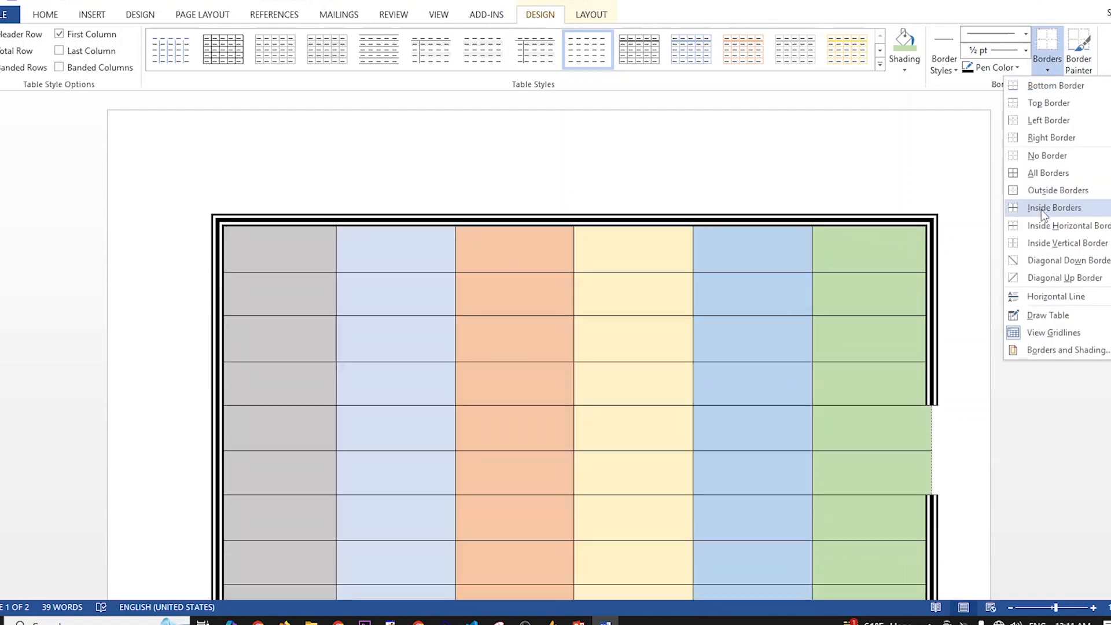
left_click(1048, 155)
scroll(658, 384, "down", 2)
left_click(729, 243)
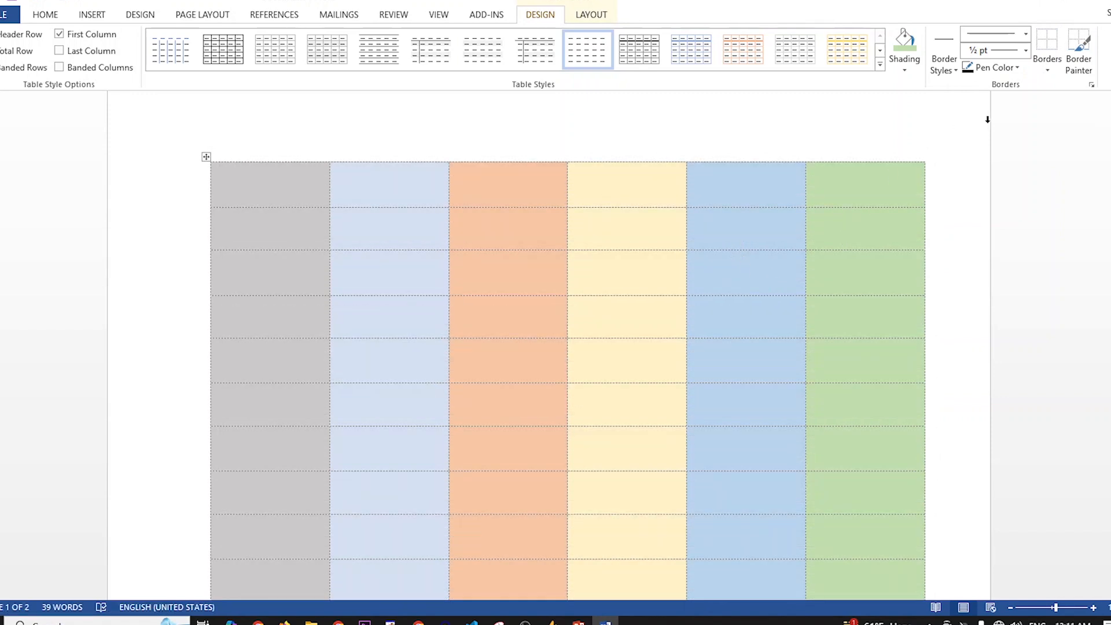
Paint ½ pt black borders below the second and fourth rows across columns three to six, and below the third row across columns two to six.
left_click_drag(459, 315, 616, 328)
left_click(559, 288)
left_click(1087, 66)
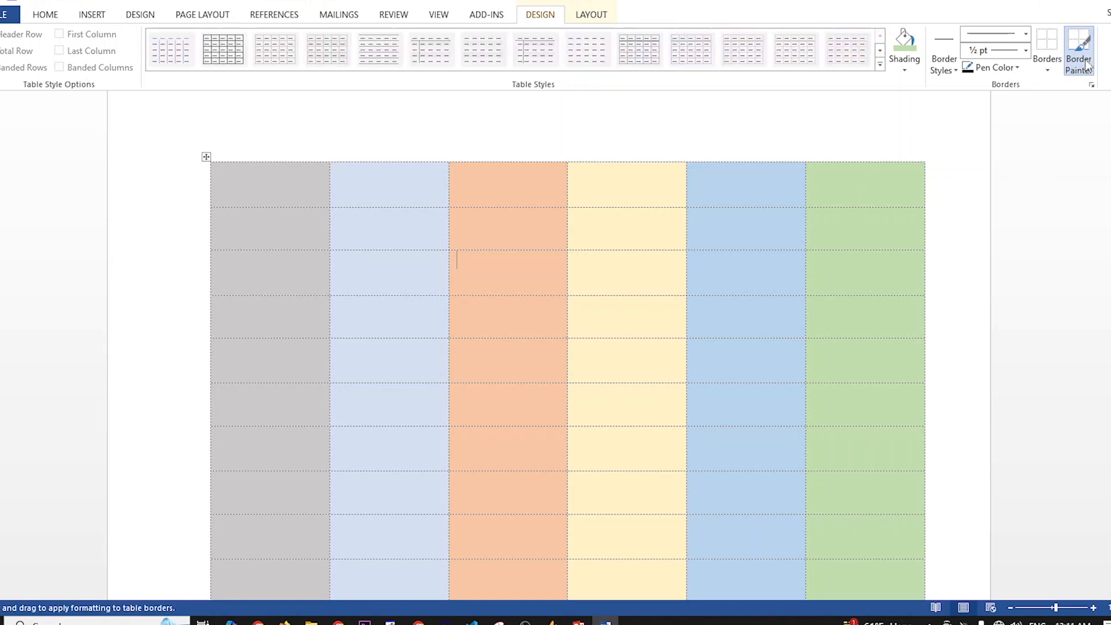
left_click_drag(459, 330, 872, 333)
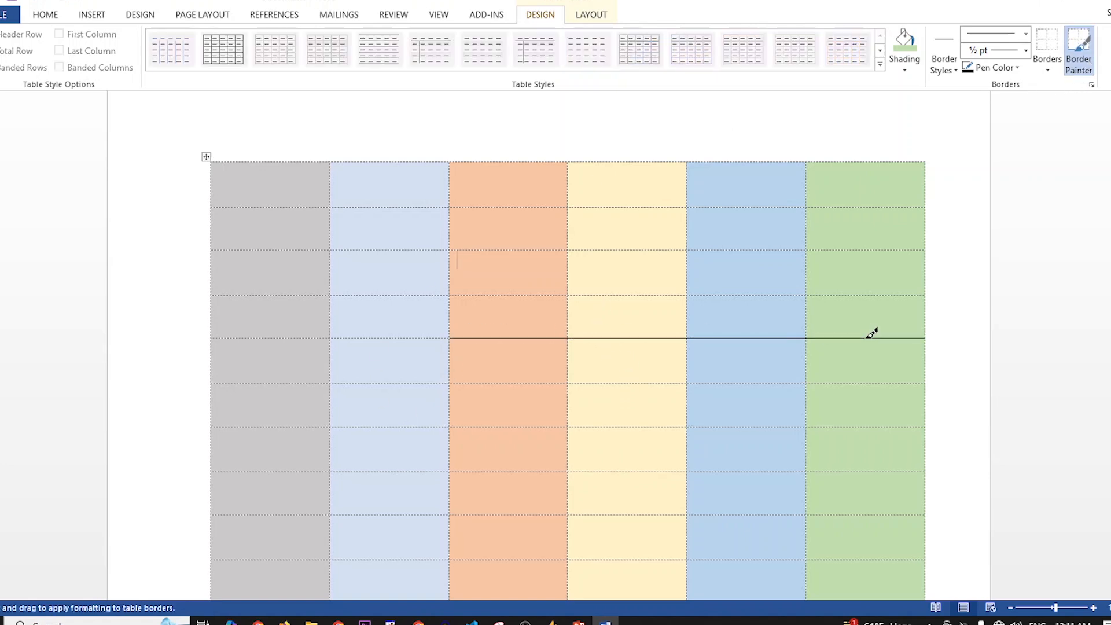
left_click_drag(439, 293, 886, 291)
mouse_move(467, 248)
left_mouse_down()
mouse_move(617, 240)
mouse_move(876, 255)
left_mouse_up()
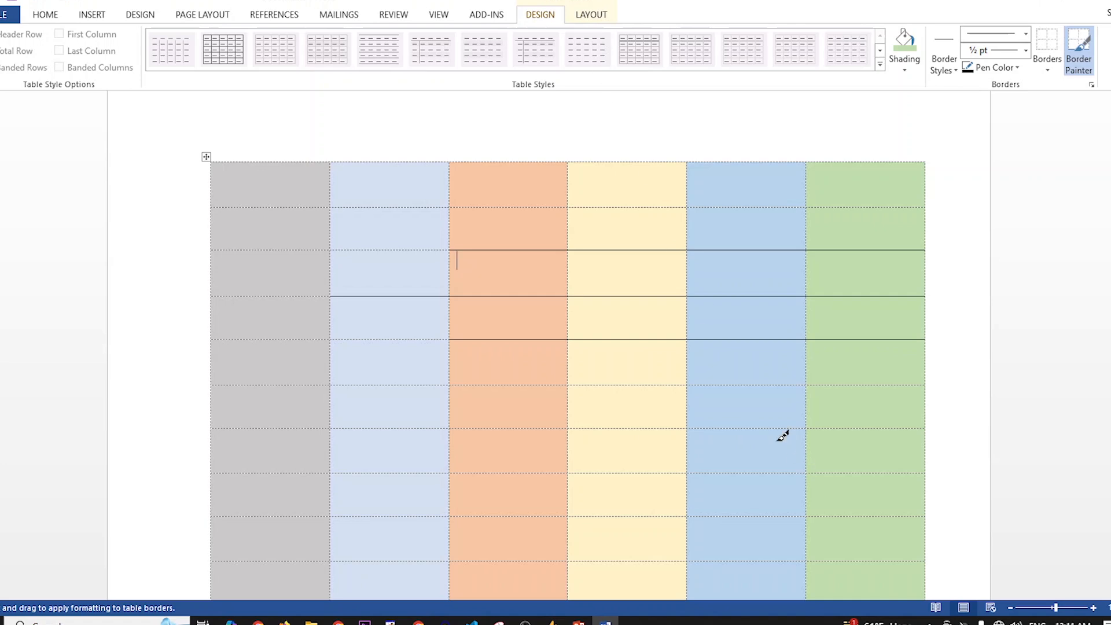
Turn off the Border Painter and hide the table's gridlines.
left_click(1066, 66)
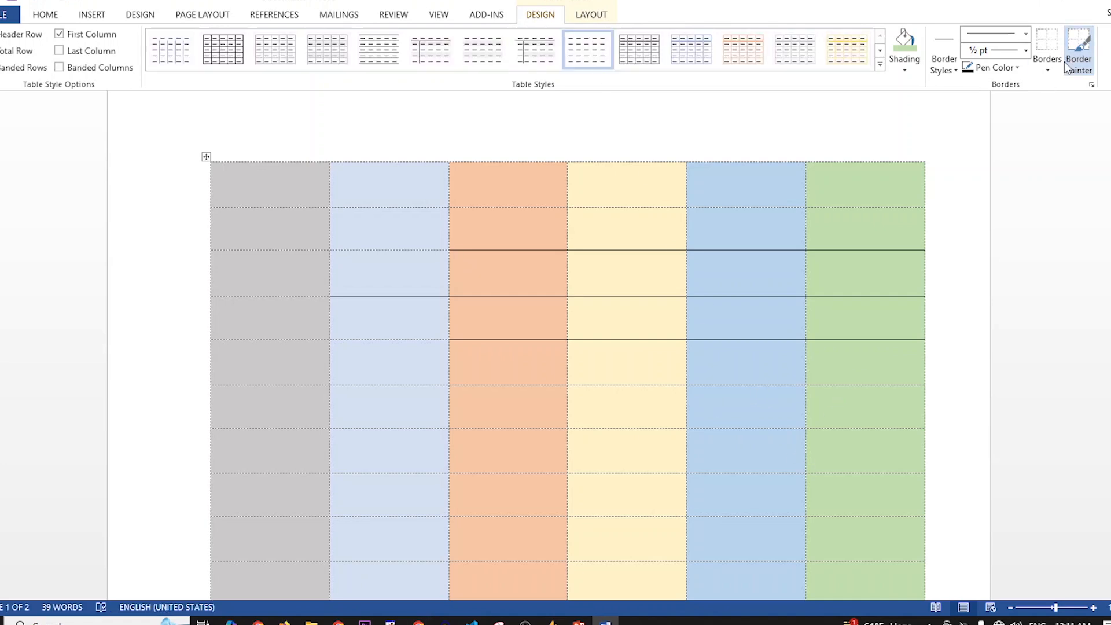
left_click(765, 243)
left_click(584, 16)
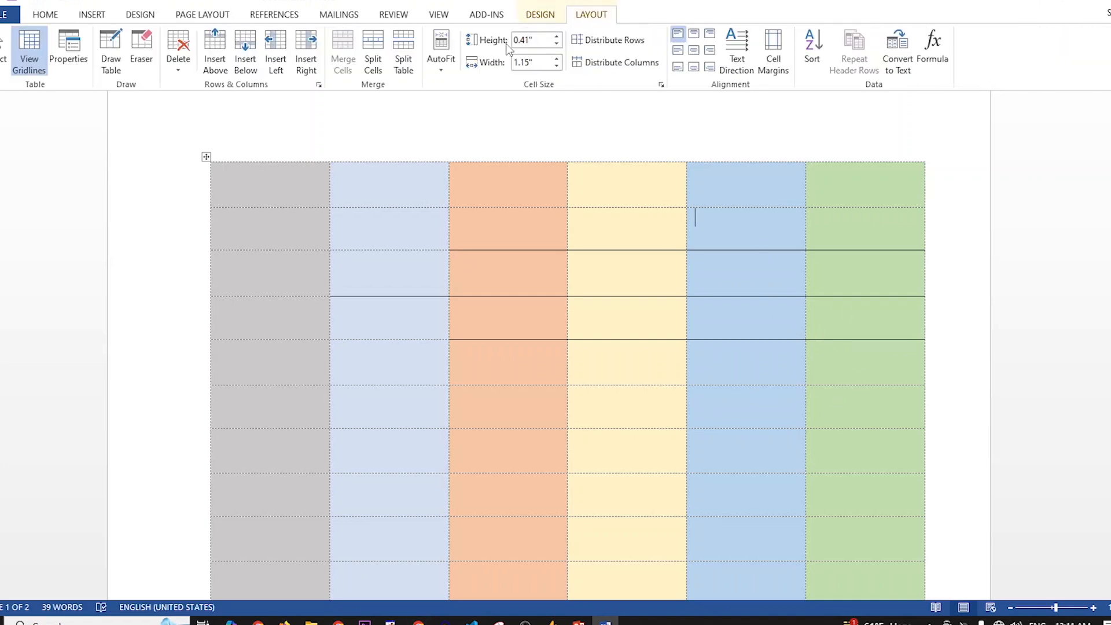
left_click(30, 57)
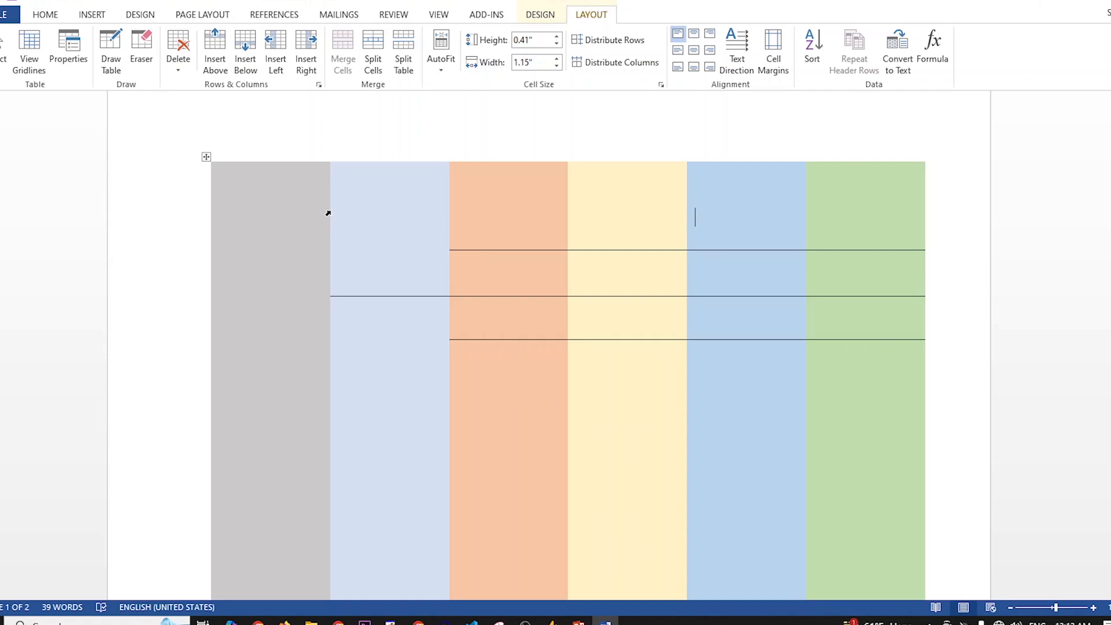
Check the first row's first two cells without gridlines, and turn the table gridlines back on.
left_click(357, 186)
left_click(281, 190)
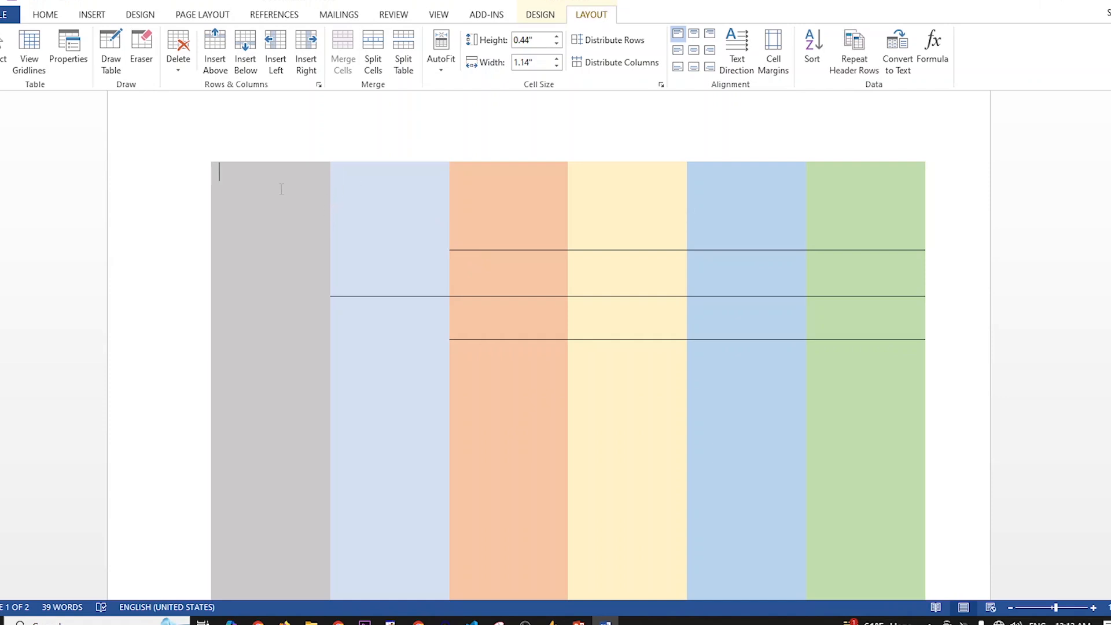
left_click(347, 189)
left_click(32, 58)
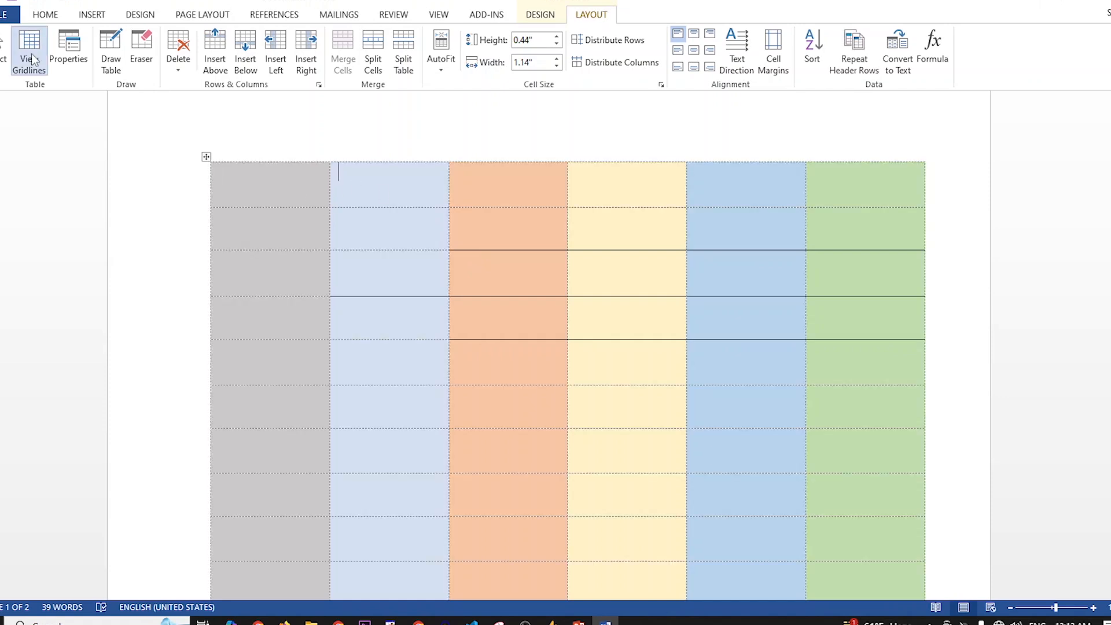
Select the entire table and apply All Borders using the ½ pt black line.
left_click(543, 20)
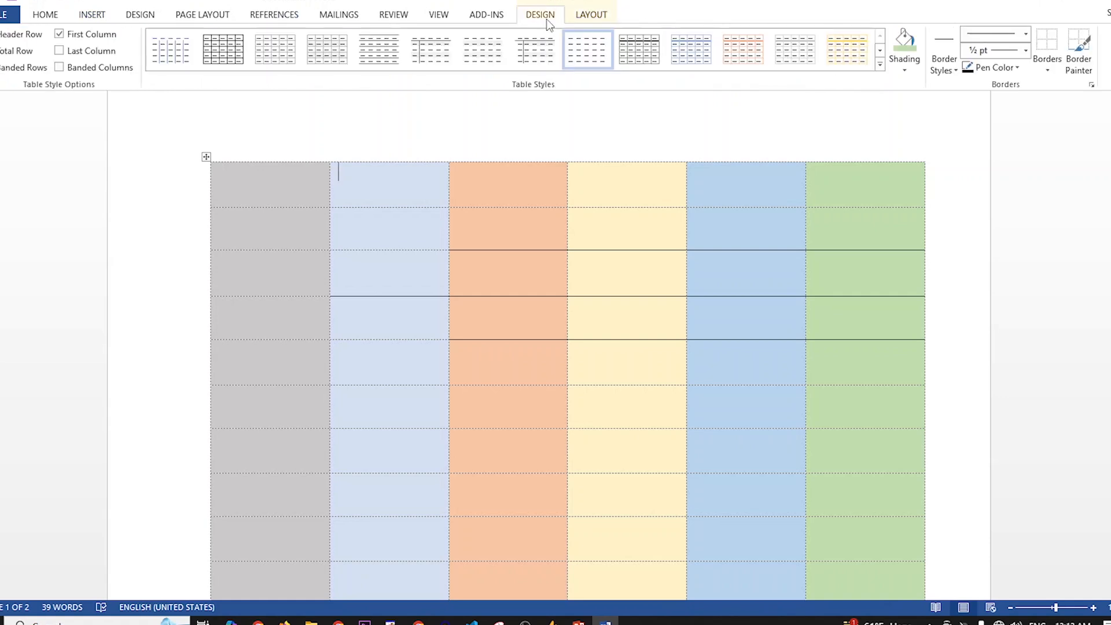
left_click(1048, 67)
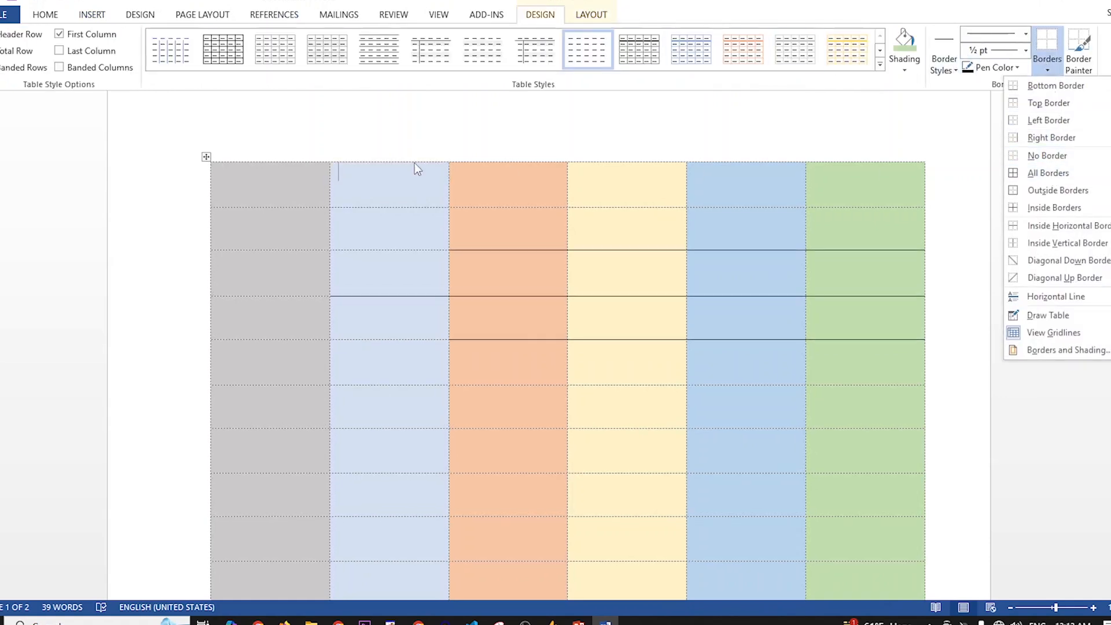
left_click(266, 144)
mouse_move(268, 181)
left_mouse_down()
mouse_move(270, 206)
mouse_move(972, 261)
mouse_move(904, 216)
left_mouse_up()
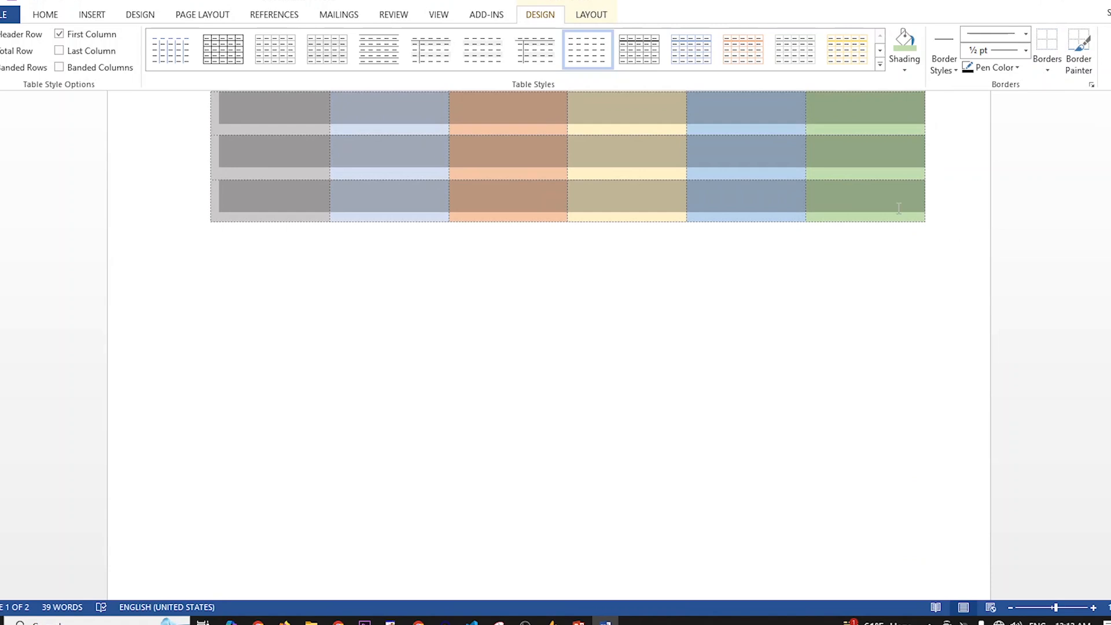
left_click(1047, 68)
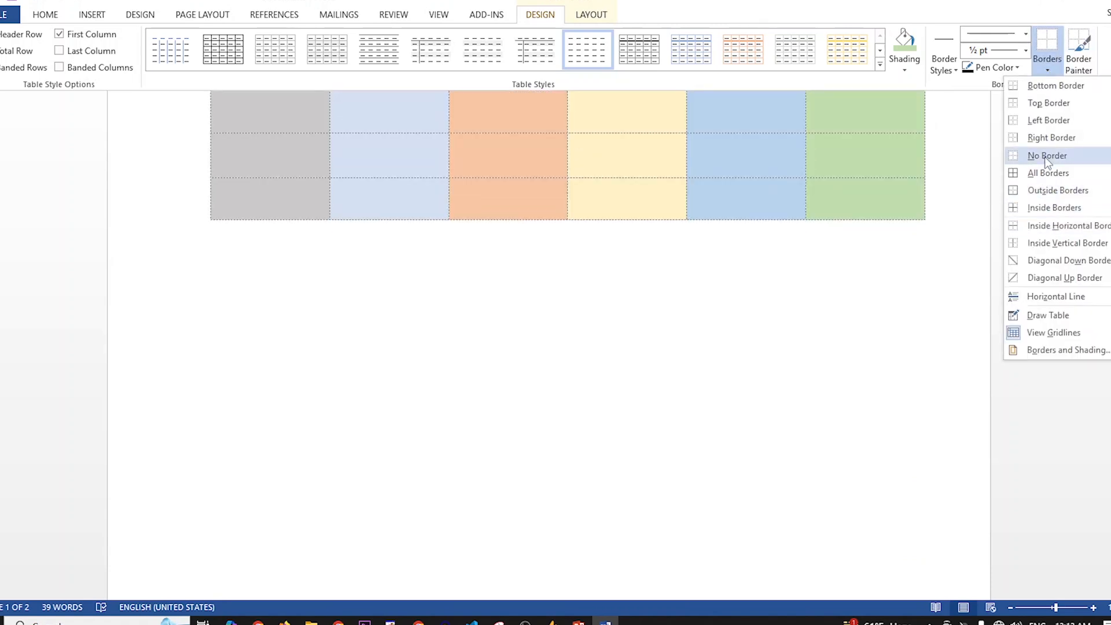
left_click(1049, 173)
scroll(458, 223, "down", 2)
Hide the gridlines of the fully bordered table and deselect the table.
left_click(591, 15)
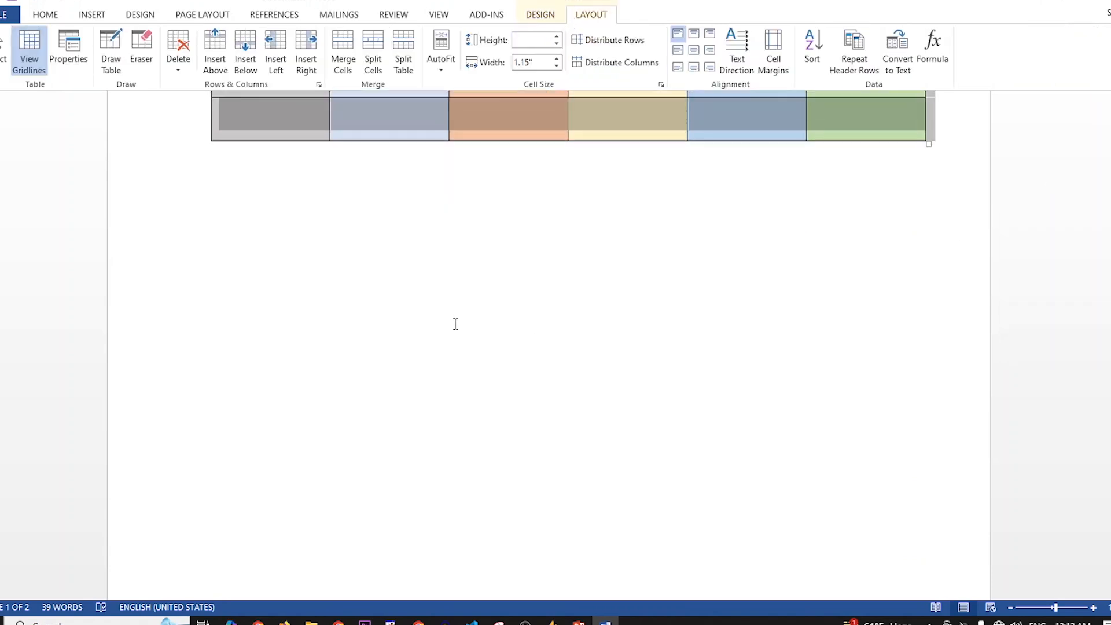
scroll(454, 322, "up", 5)
scroll(454, 327, "up", 3)
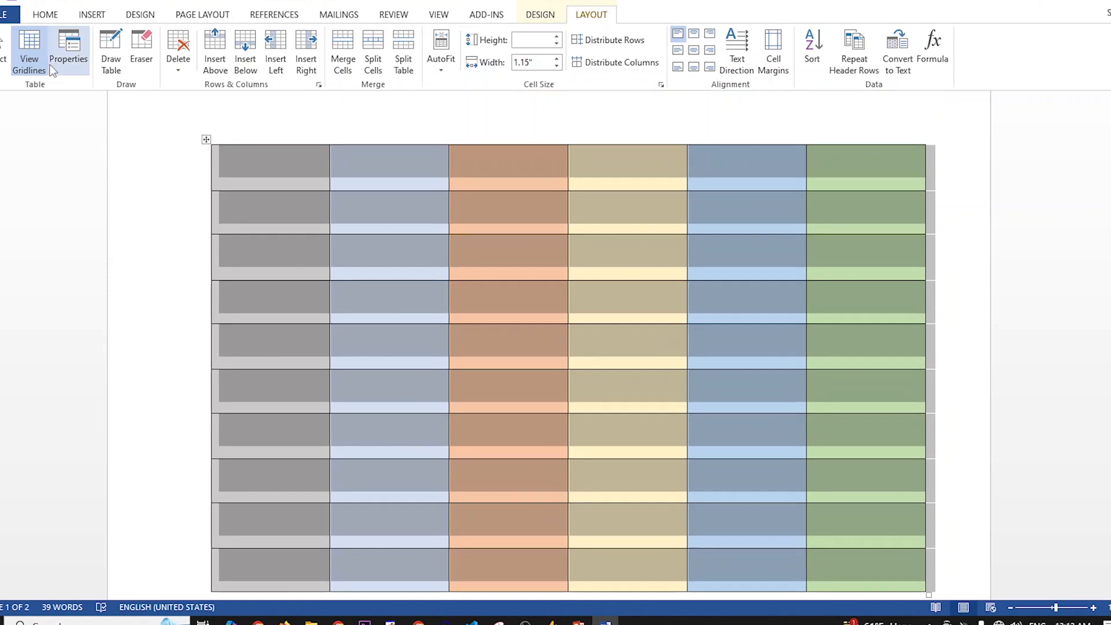
left_click(25, 55)
left_click(331, 162)
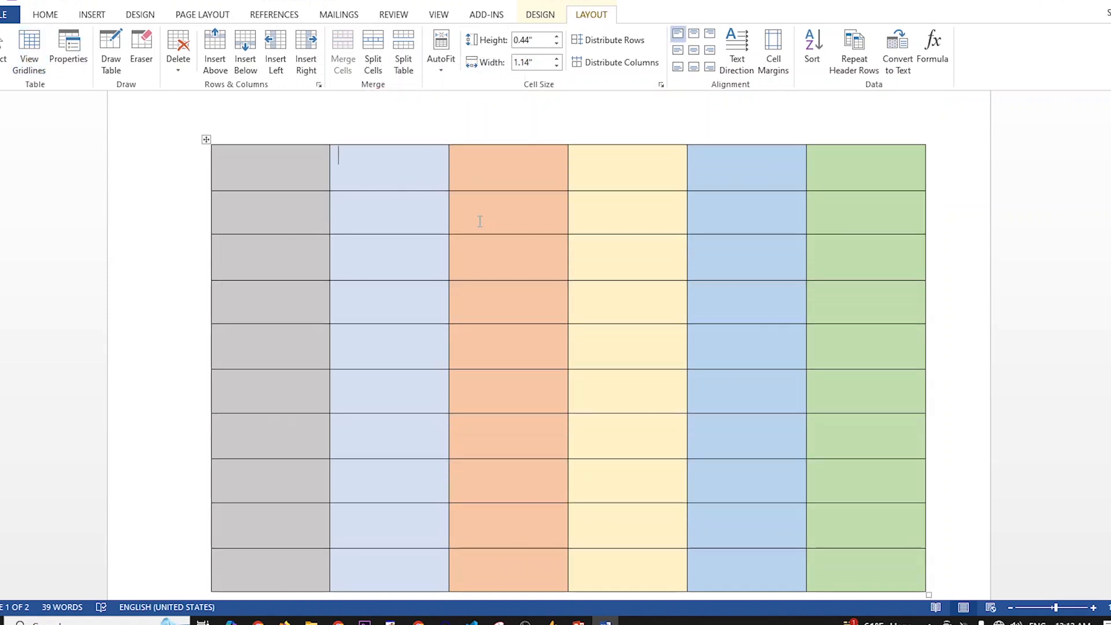
Draw a vertical partition with Draw Table to divide the fourth column's first-row cell in two, and turn the tool off.
left_click(540, 14)
left_click(588, 18)
left_click(107, 53)
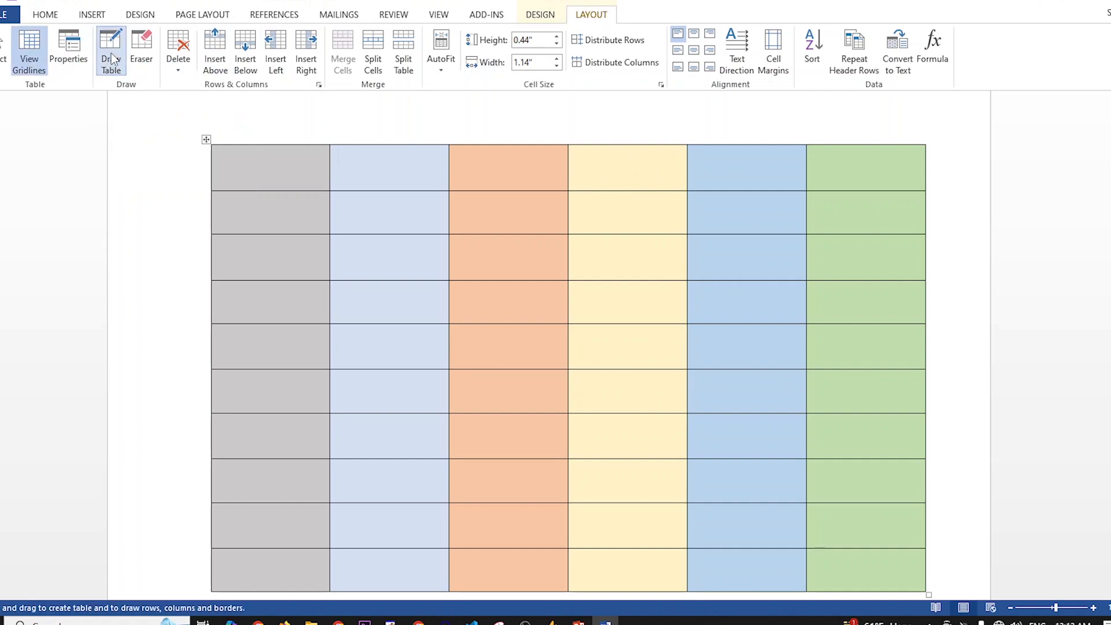
left_click_drag(639, 102, 637, 163)
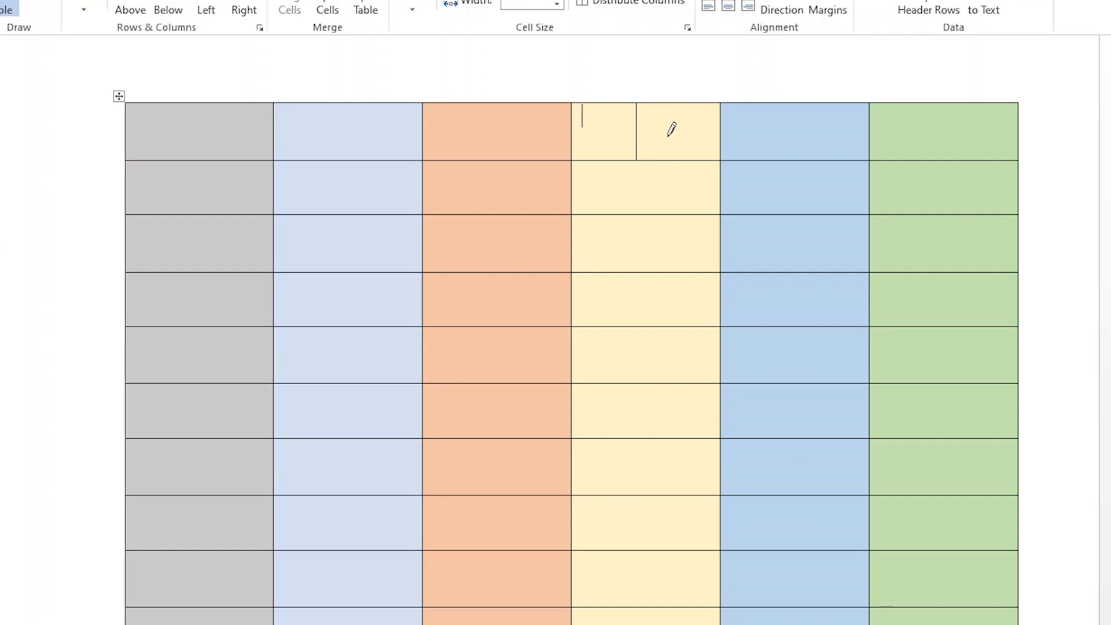
left_click(8, 8)
left_click(697, 132)
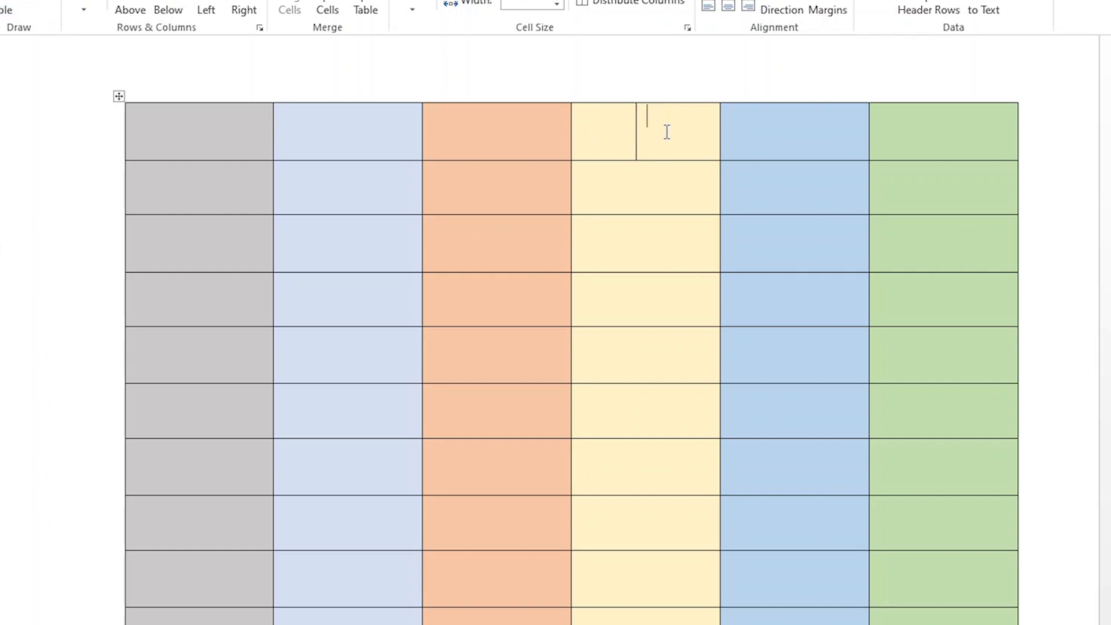
left_click(610, 125)
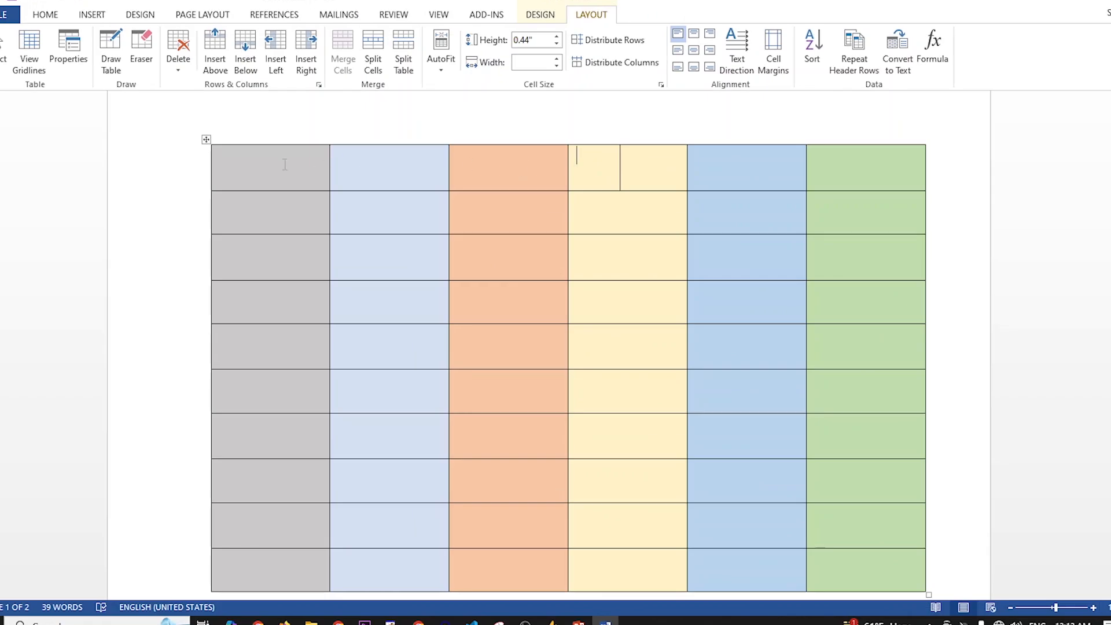
Merge all cells of the first row into one cell and deselect it.
left_click_drag(217, 127, 722, 135)
left_click_drag(688, 170, 949, 174)
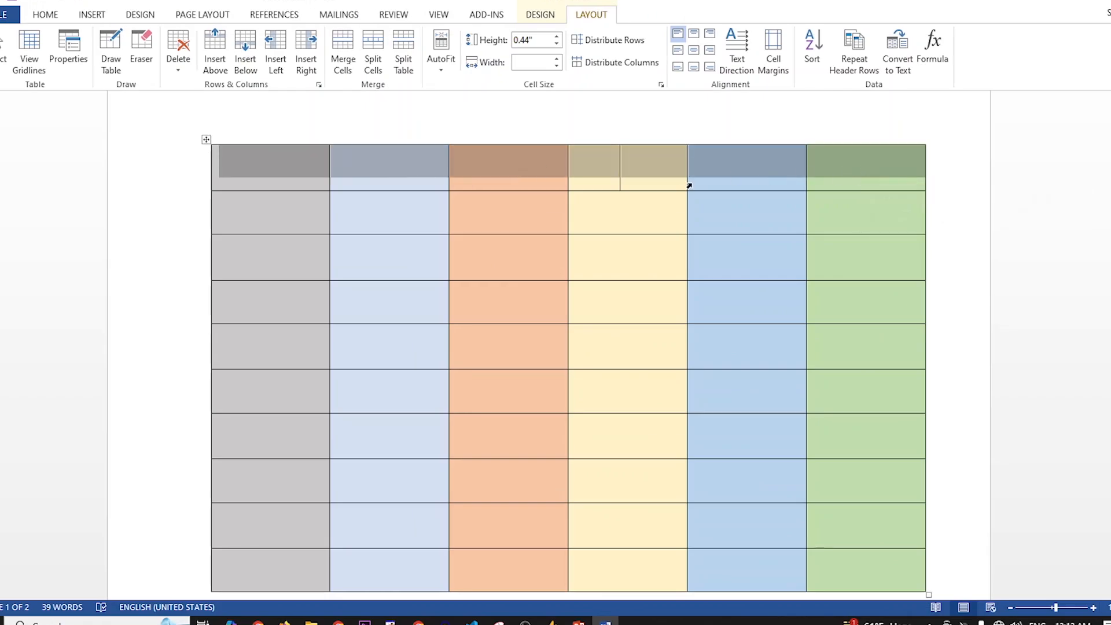
left_click(46, 12)
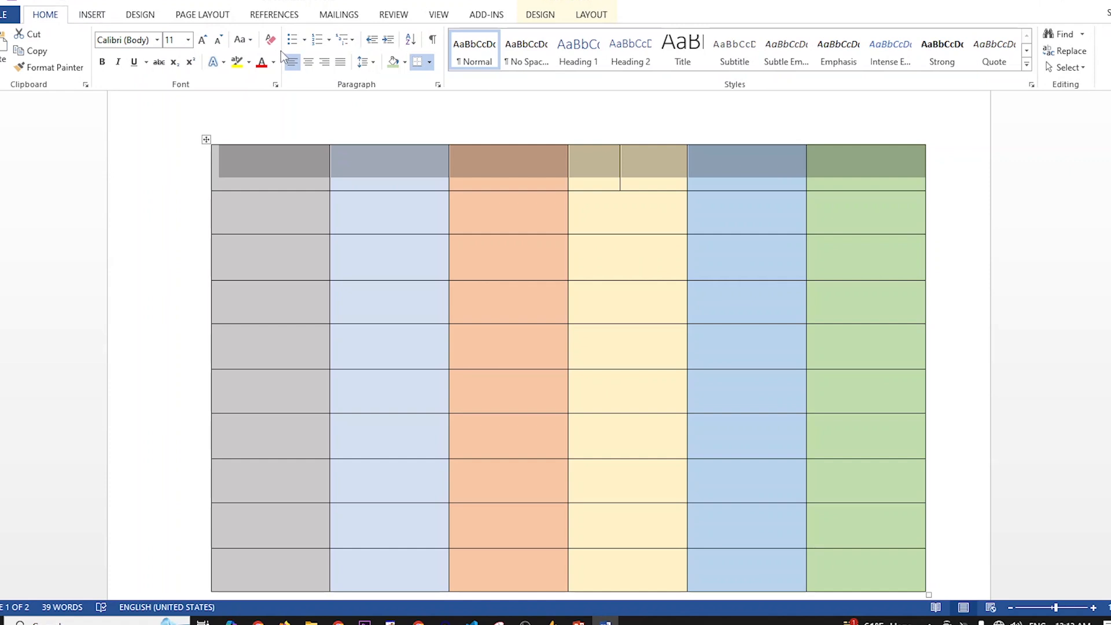
right_click(531, 164)
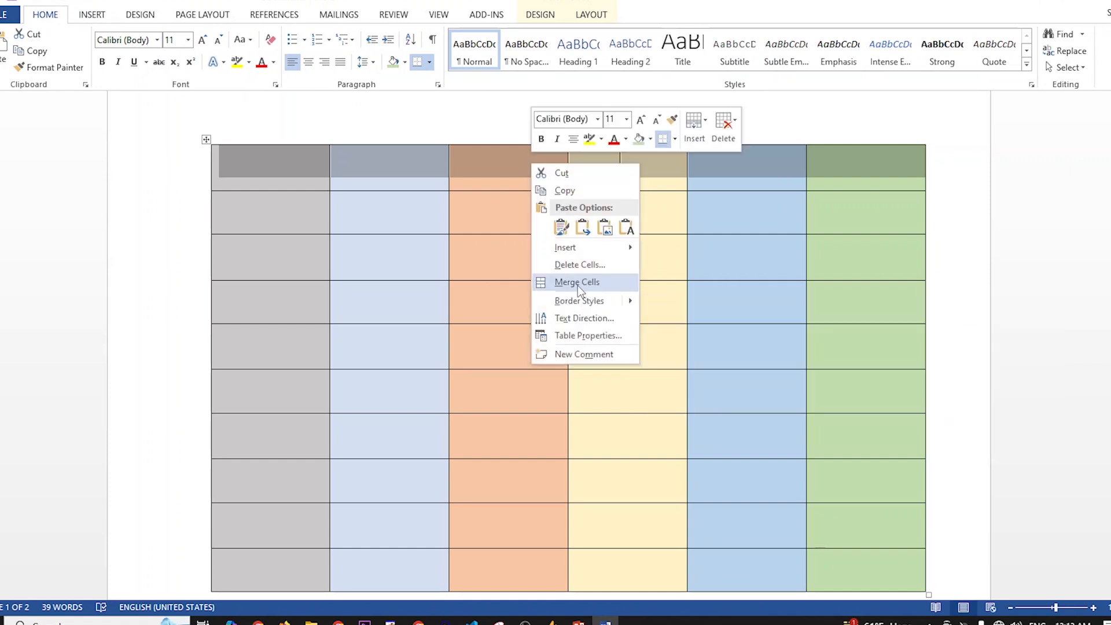
left_click(577, 284)
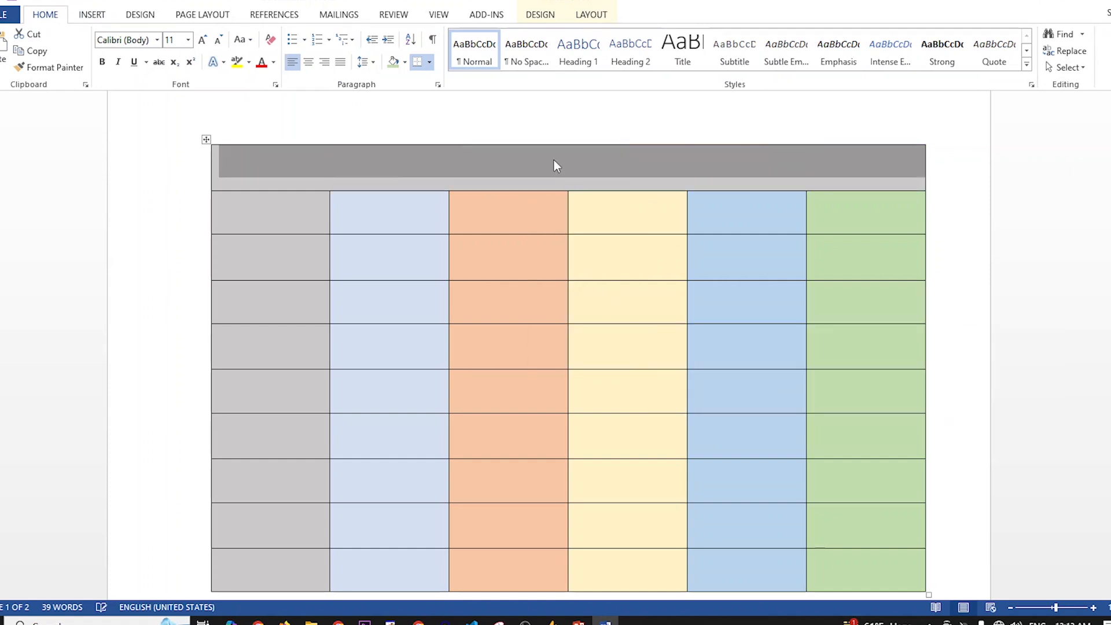
left_click(544, 184)
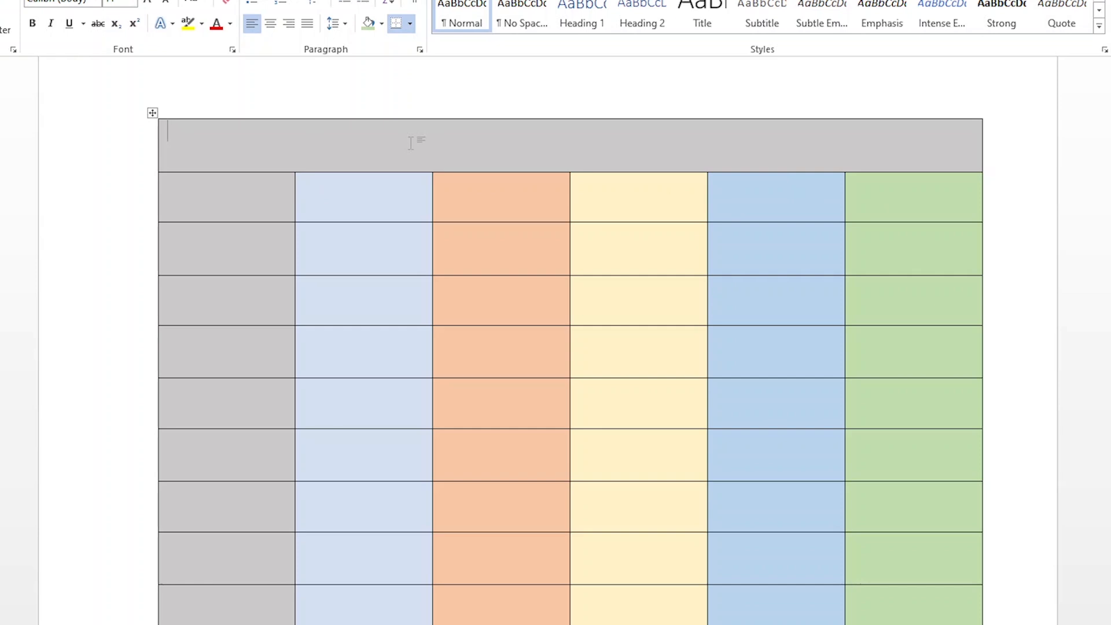
Draw eight vertical partitions with Draw Table through the merged first row and into the rows directly below.
left_click(510, 1)
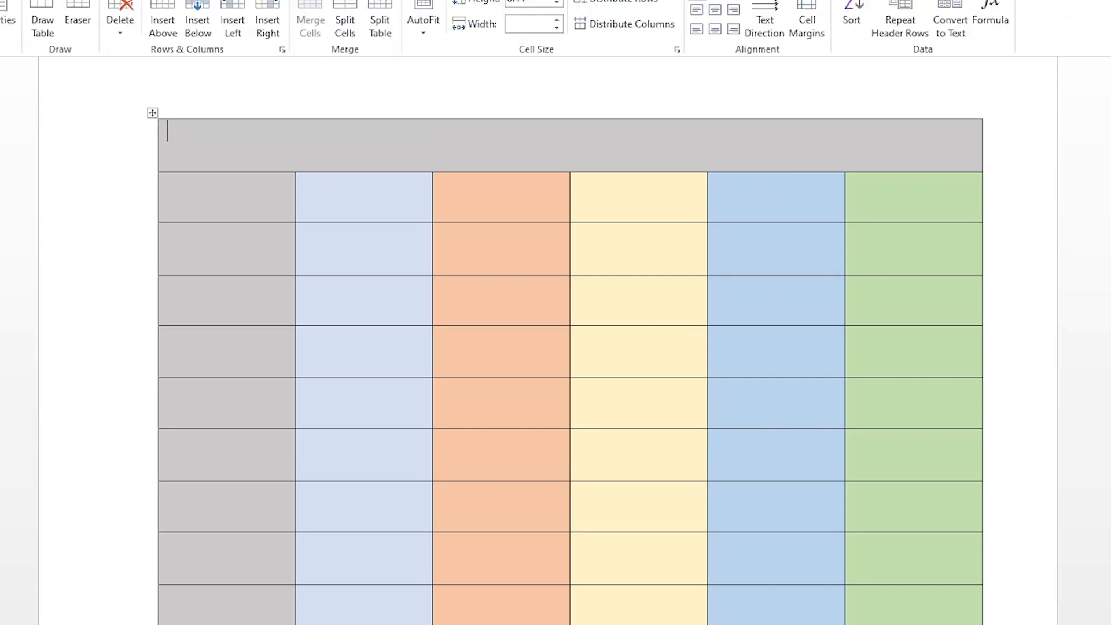
left_click(43, 23)
left_click_drag(230, 120, 231, 222)
left_click_drag(364, 120, 364, 222)
left_click_drag(496, 119, 494, 219)
left_click_drag(618, 128, 620, 220)
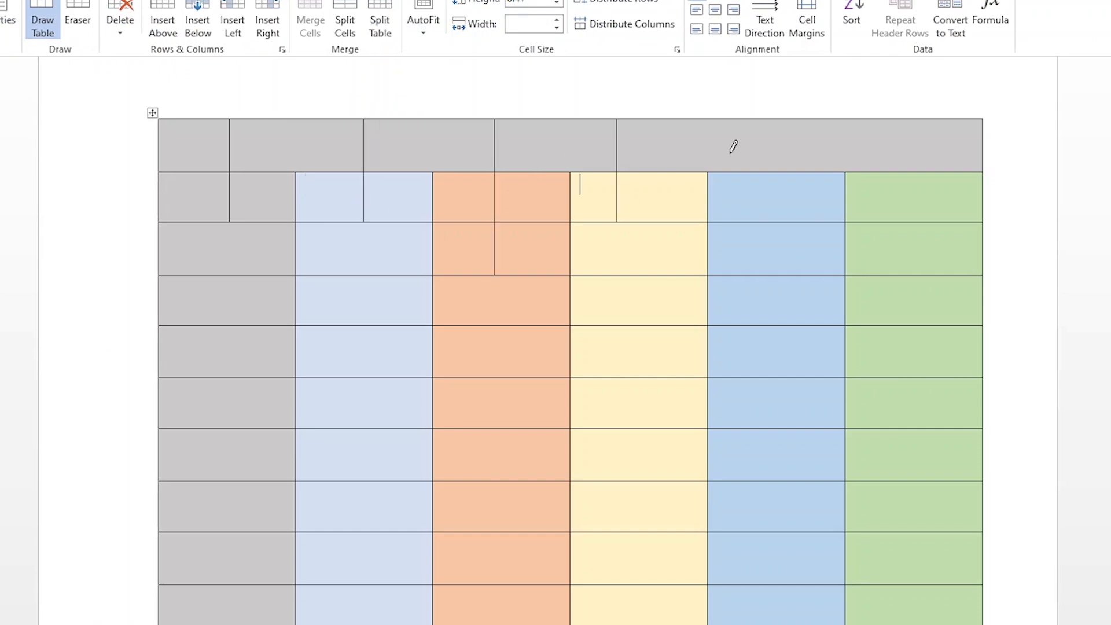
left_click_drag(744, 119, 758, 235)
left_click_drag(883, 120, 897, 237)
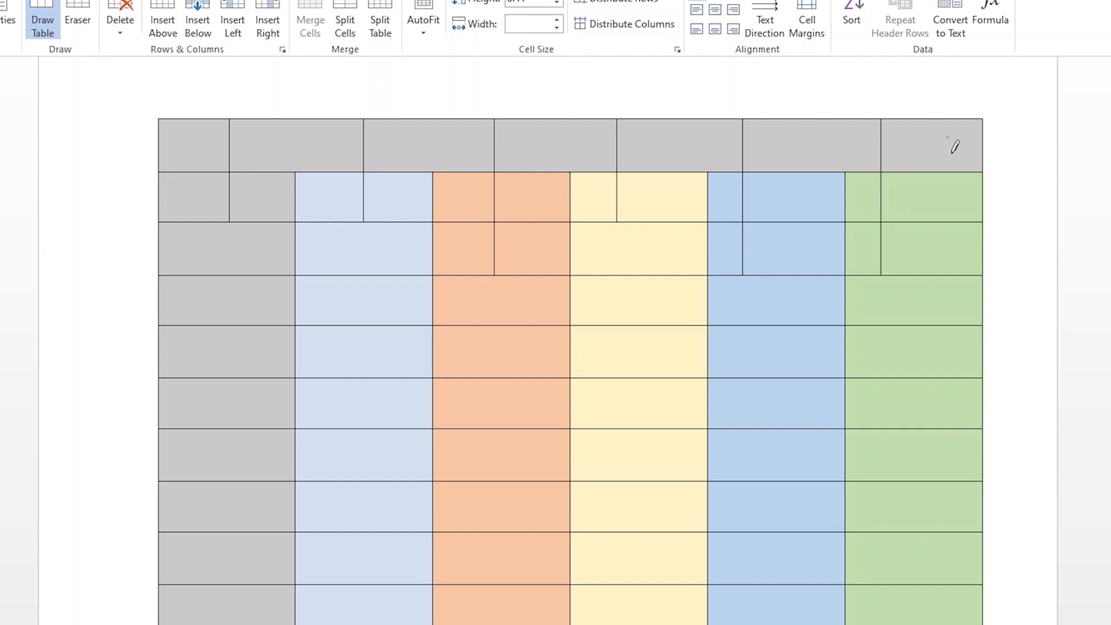
left_click_drag(954, 148, 950, 251)
left_click_drag(430, 122, 432, 285)
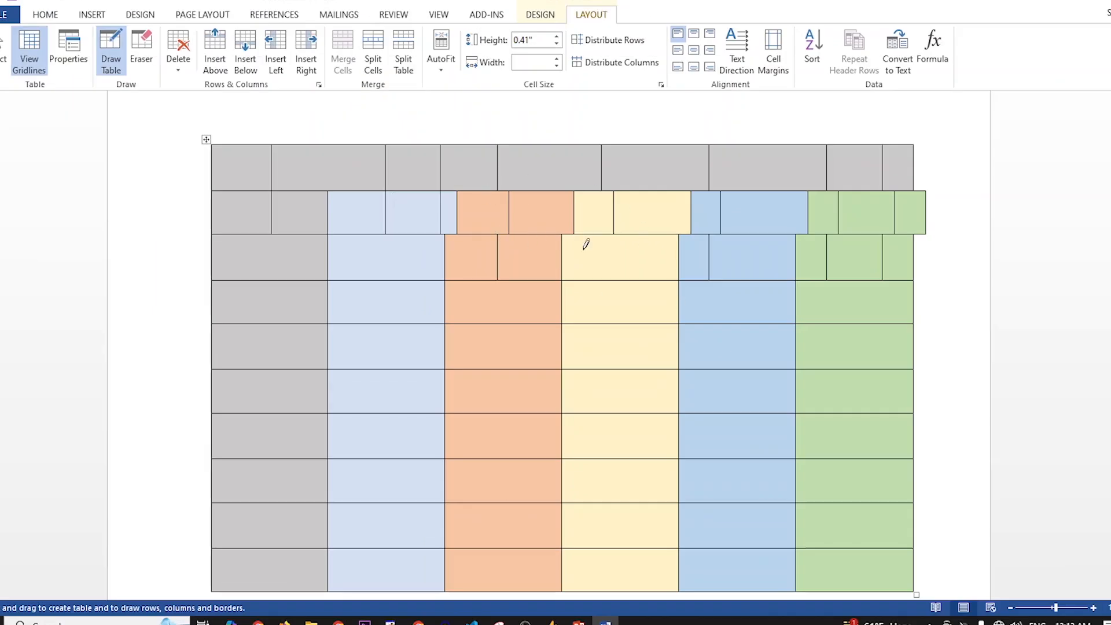
Erase the extra vertical partitions in the second row from the first column through the yellow cell.
left_click(141, 57)
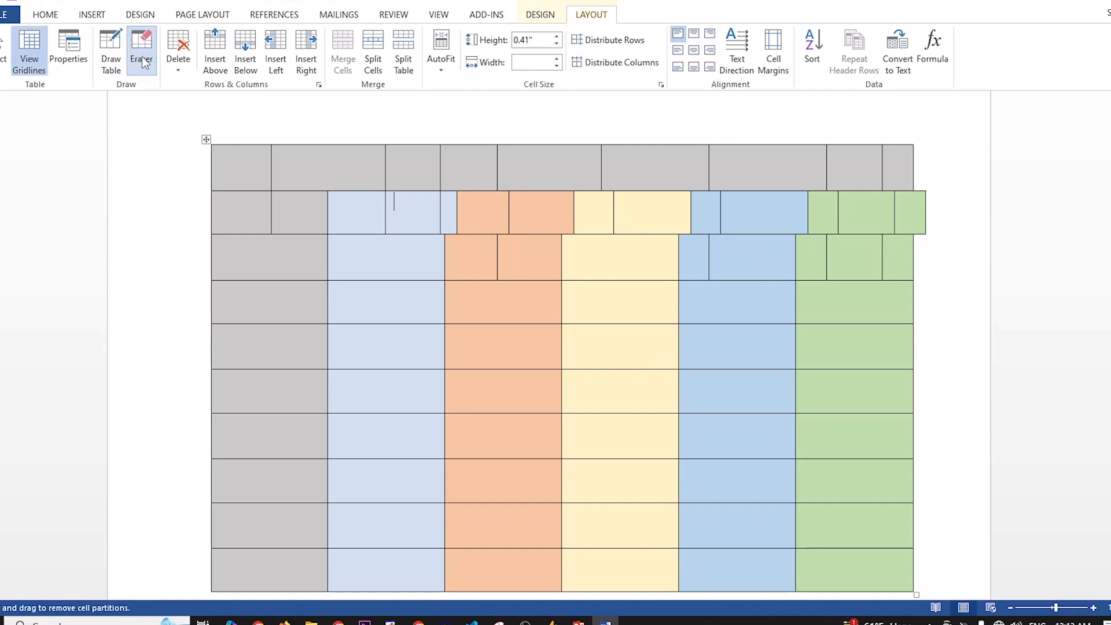
left_click(271, 210)
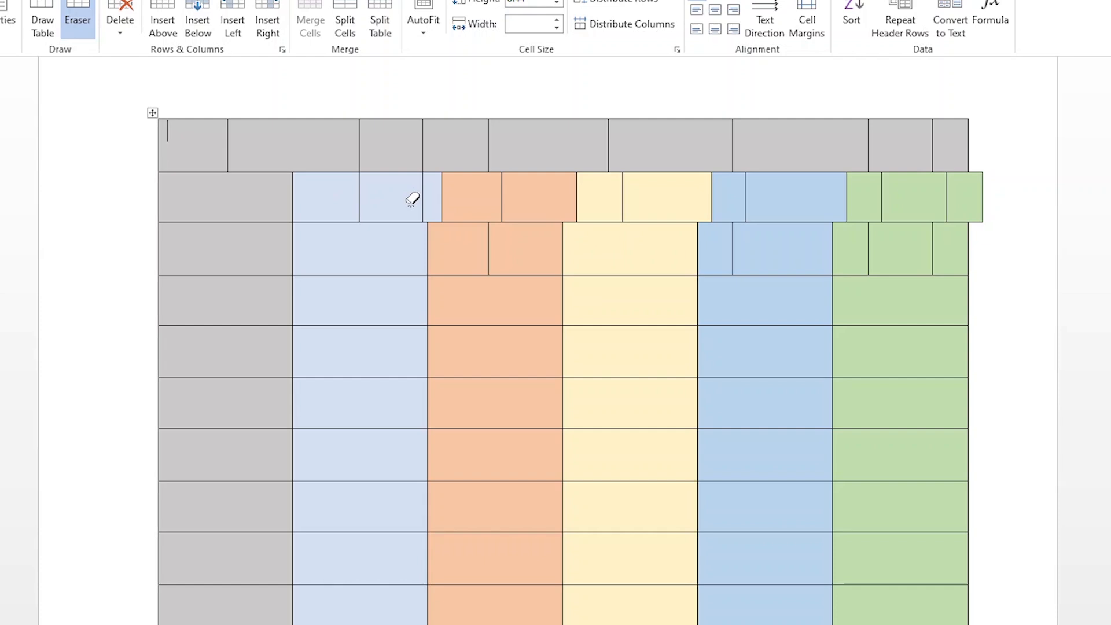
left_click(360, 197)
left_click_drag(430, 206, 463, 206)
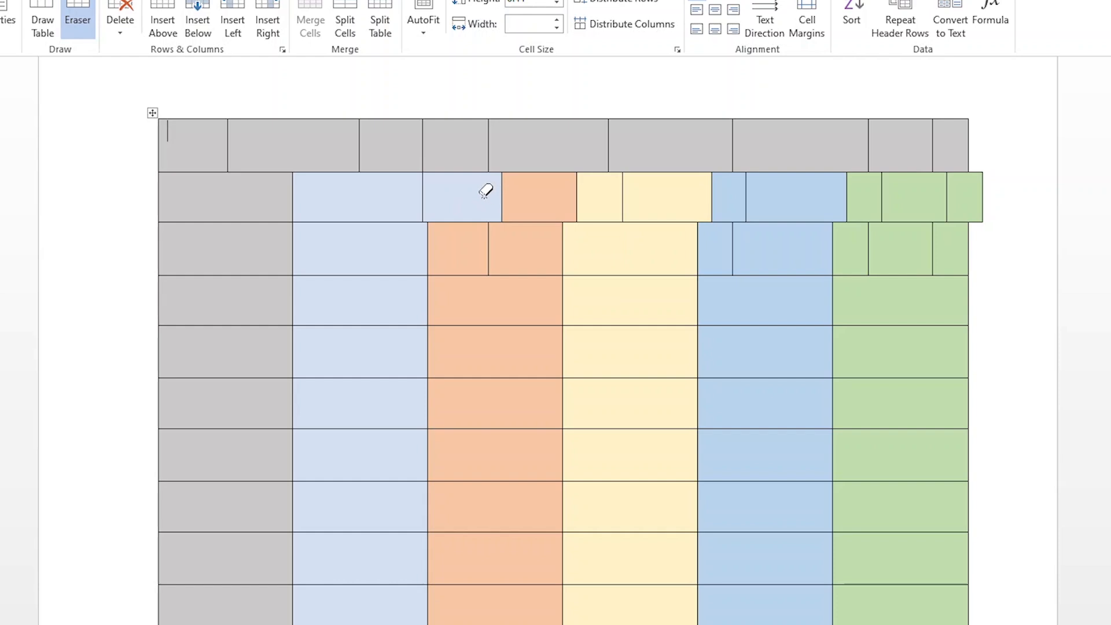
left_click_drag(498, 200, 659, 208)
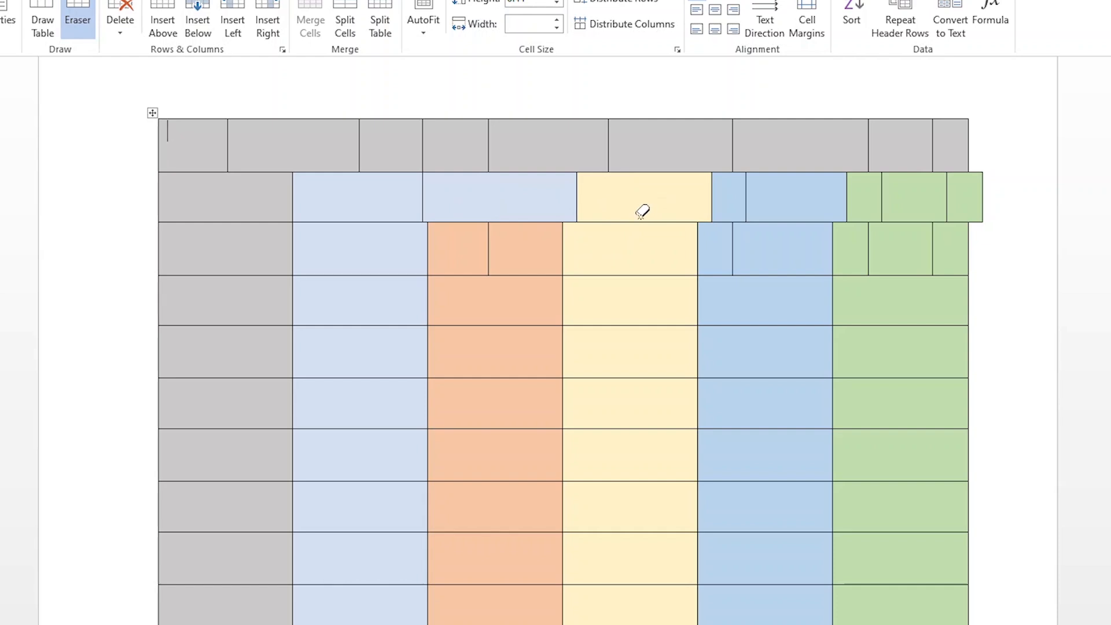
Undo a trial erasure across the third row, and erase the drawn partitions in that row's orange and fifth-column blue cells.
mouse_move(461, 243)
left_mouse_down()
mouse_move(575, 278)
mouse_move(601, 249)
left_mouse_up()
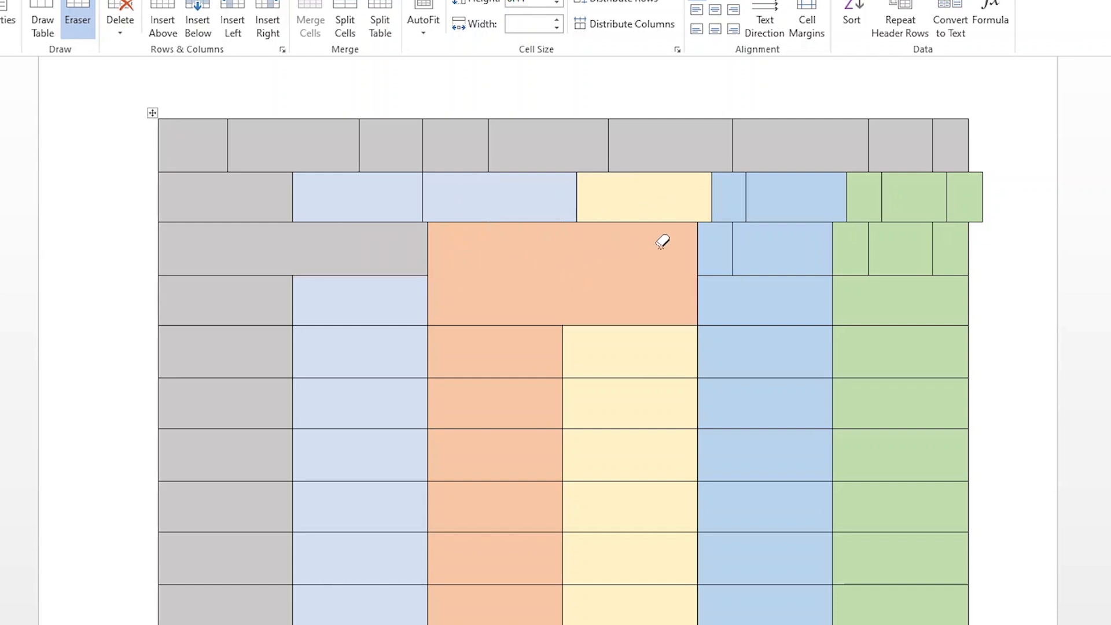
key("ctrl+z")
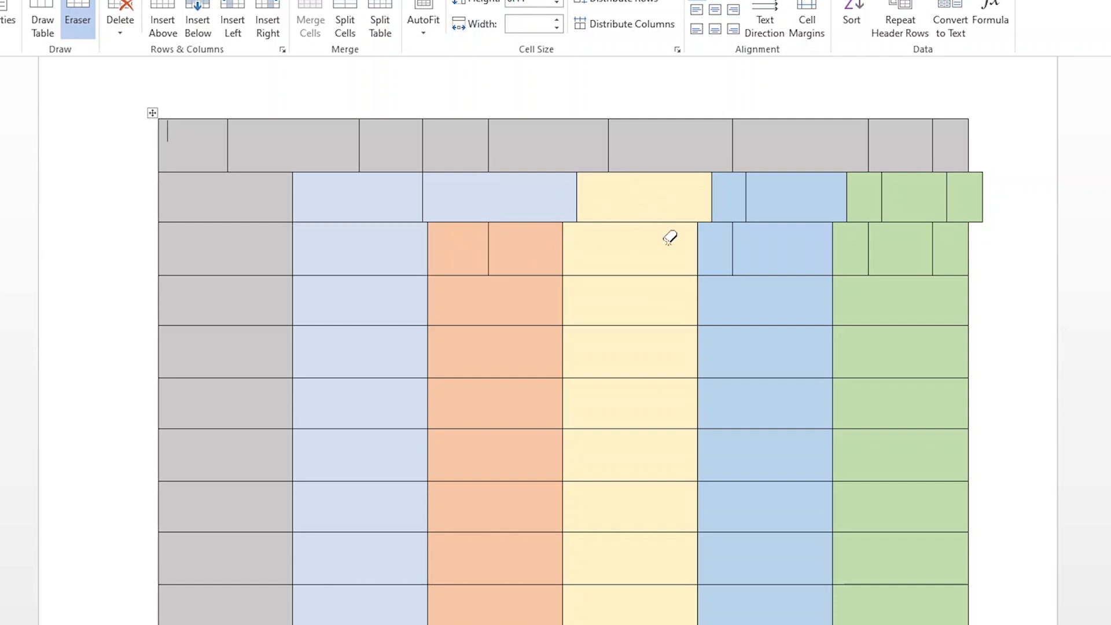
left_click(732, 248)
left_click_drag(492, 232, 521, 242)
Erase the extra partitions in the green cells of rows two and three and in the second row's fifth-column blue cell.
left_click(878, 192)
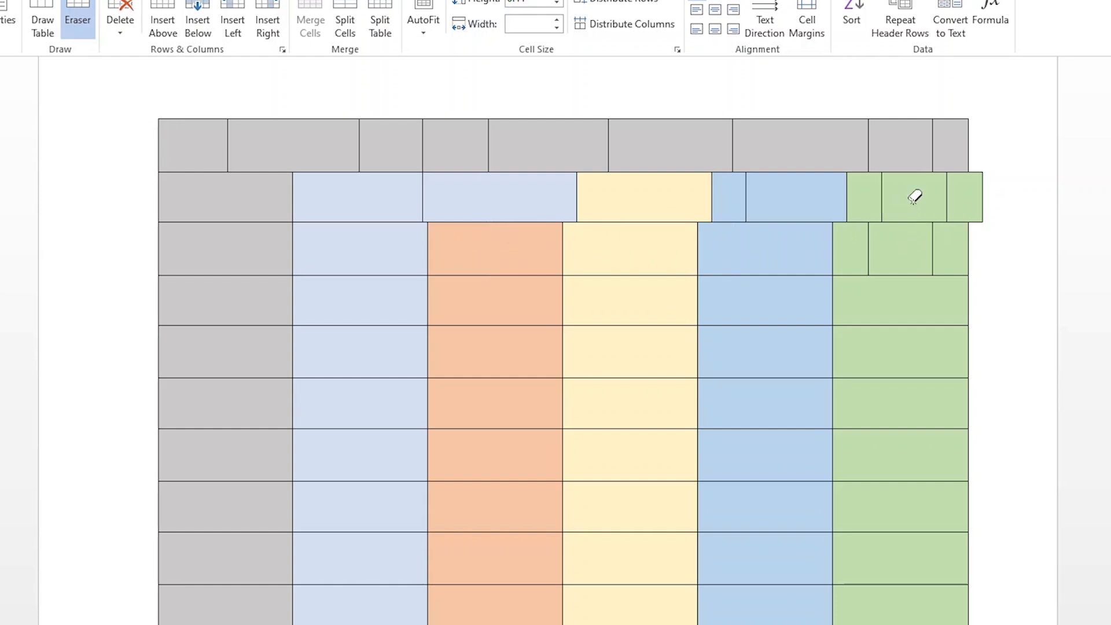
left_click_drag(943, 194, 969, 200)
left_click_drag(930, 243, 949, 243)
left_click(865, 242)
left_click_drag(743, 194, 788, 206)
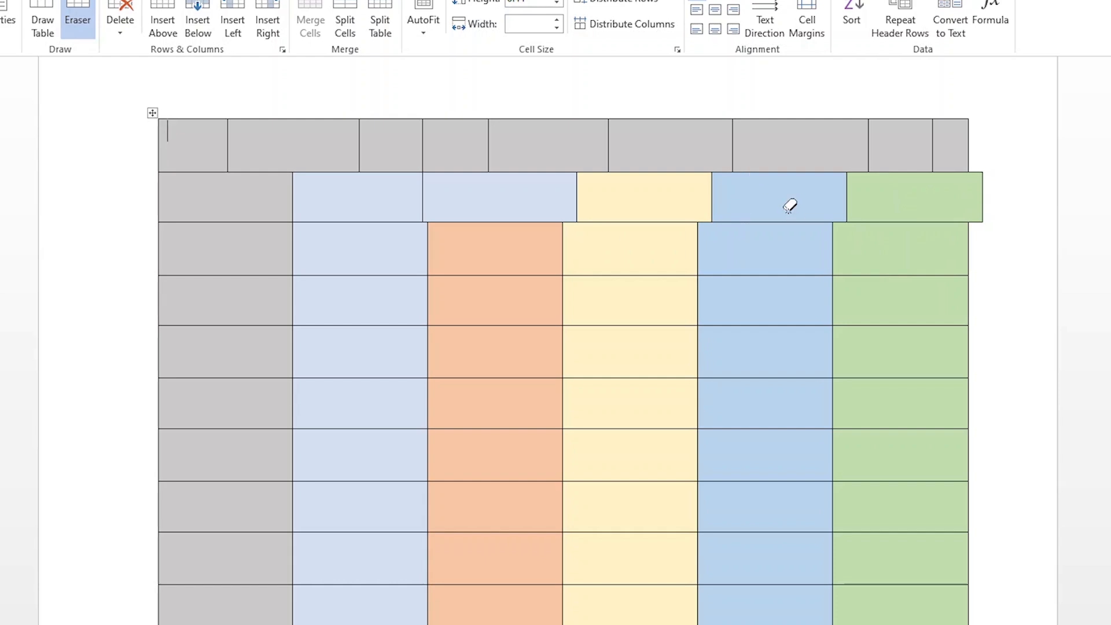
Turn off the Eraser and delete the table's yellow fourth column.
left_click(112, 13)
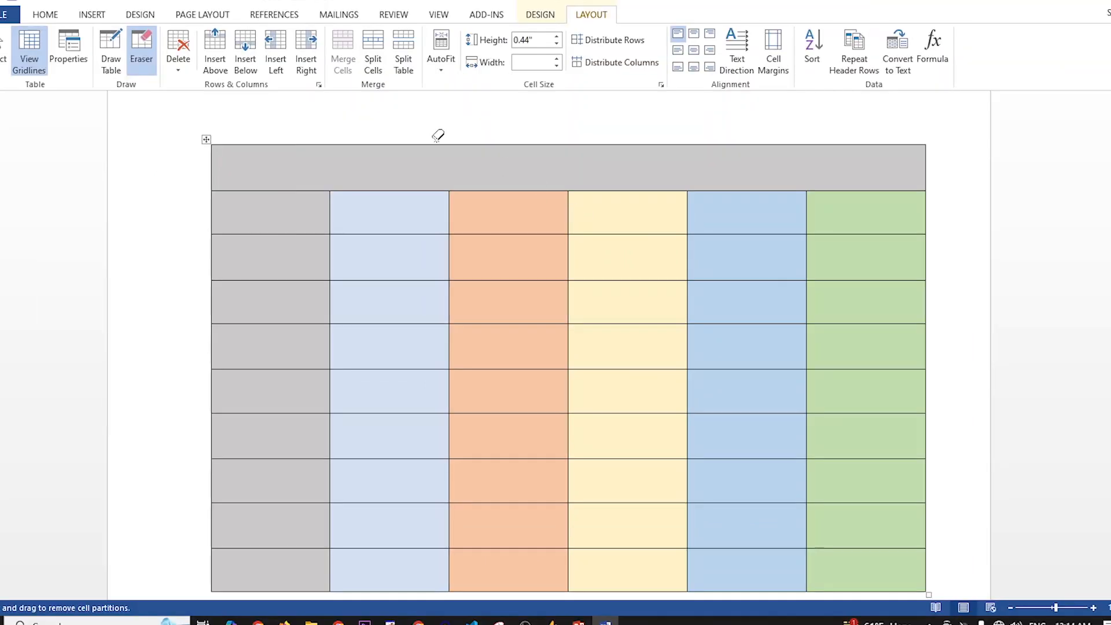
left_click(176, 60)
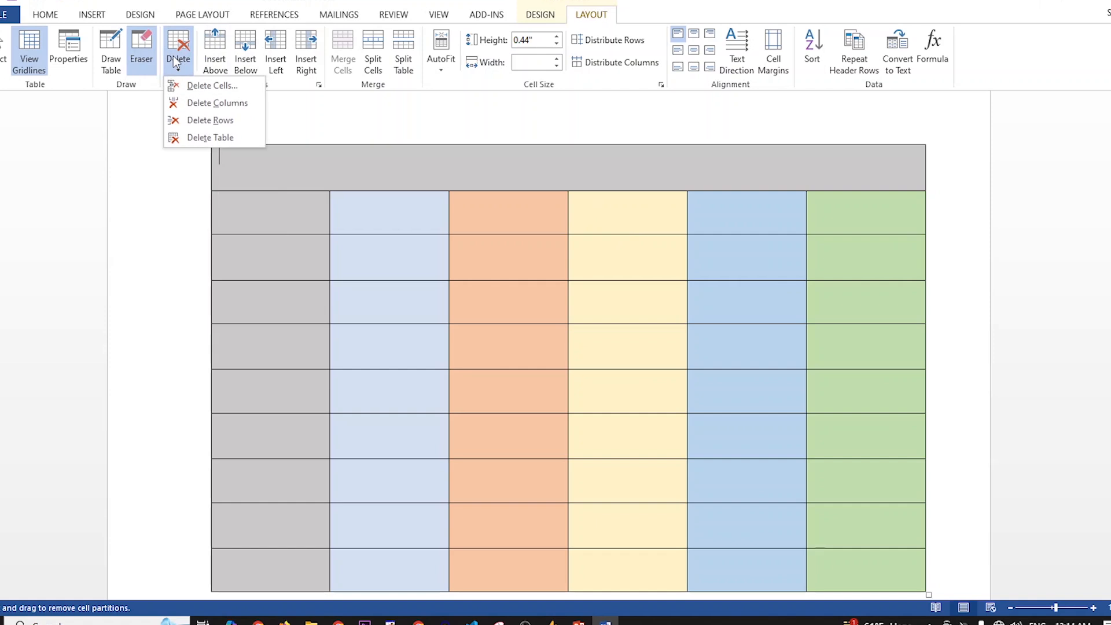
left_click(585, 193)
mouse_move(602, 207)
left_mouse_down()
mouse_move(615, 550)
mouse_move(641, 198)
mouse_move(616, 204)
mouse_move(616, 595)
left_mouse_up()
left_click(147, 48)
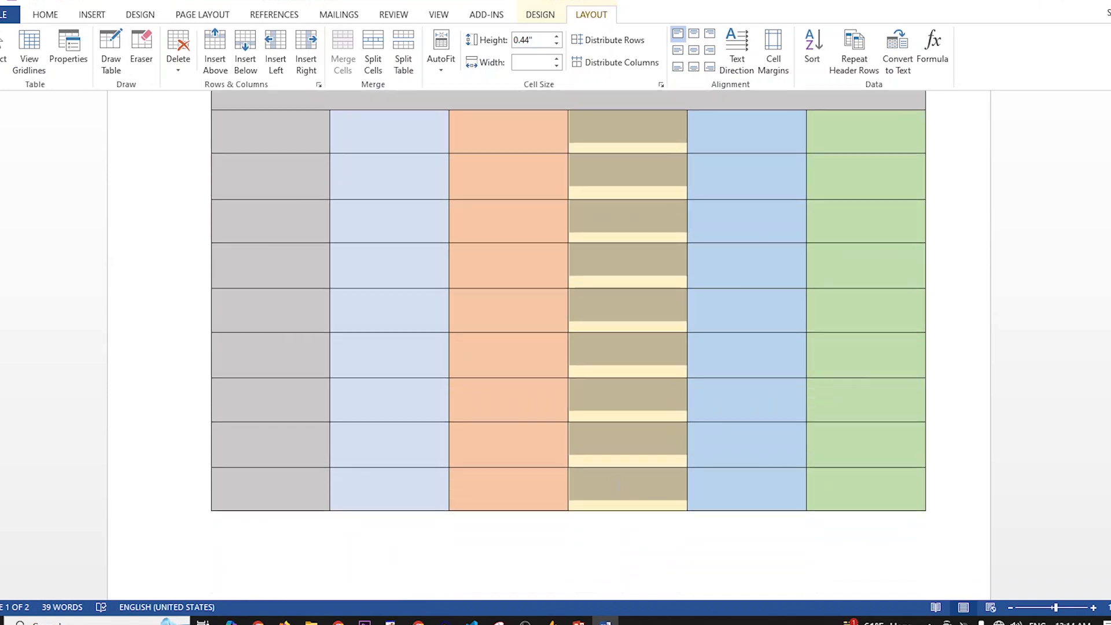
left_click(180, 62)
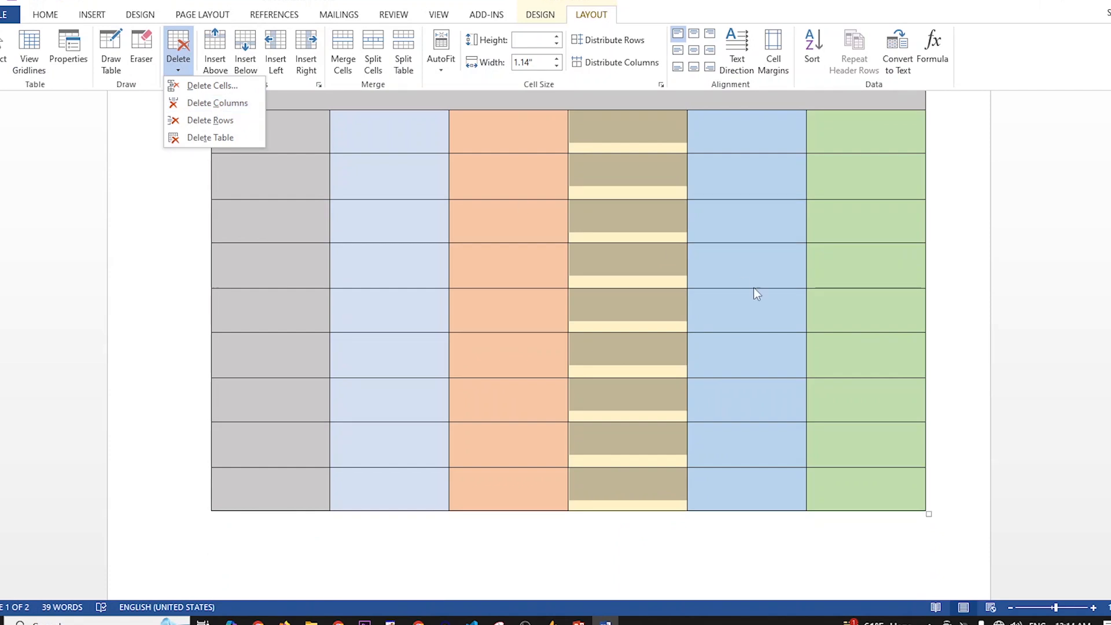
left_click(220, 104)
scroll(646, 325, "up", 5)
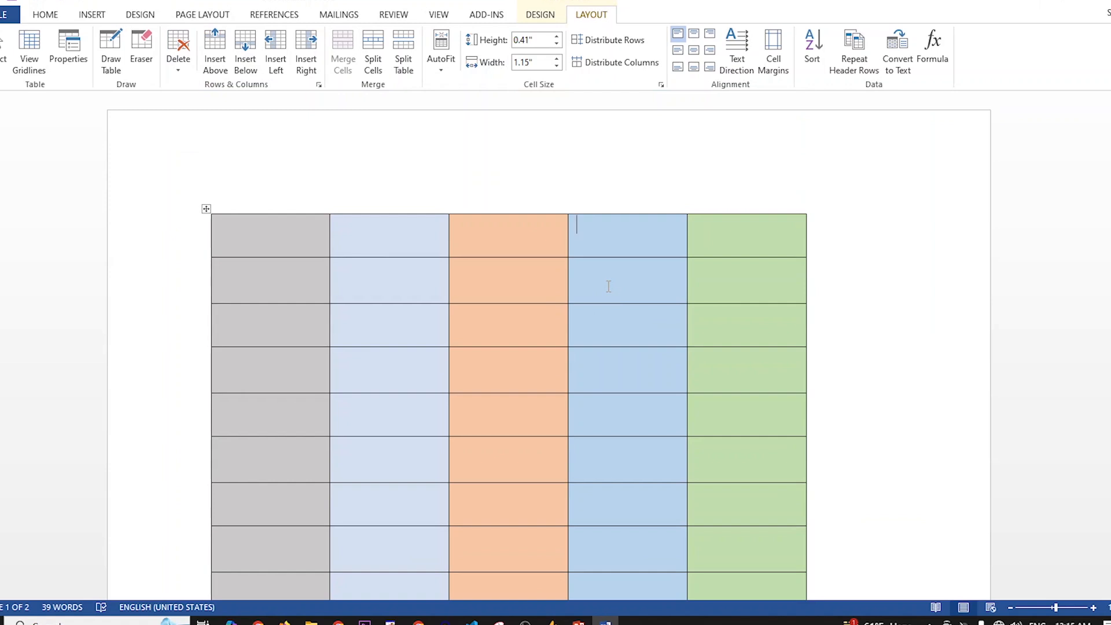
Select the whole table and delete it from the page.
left_click(176, 67)
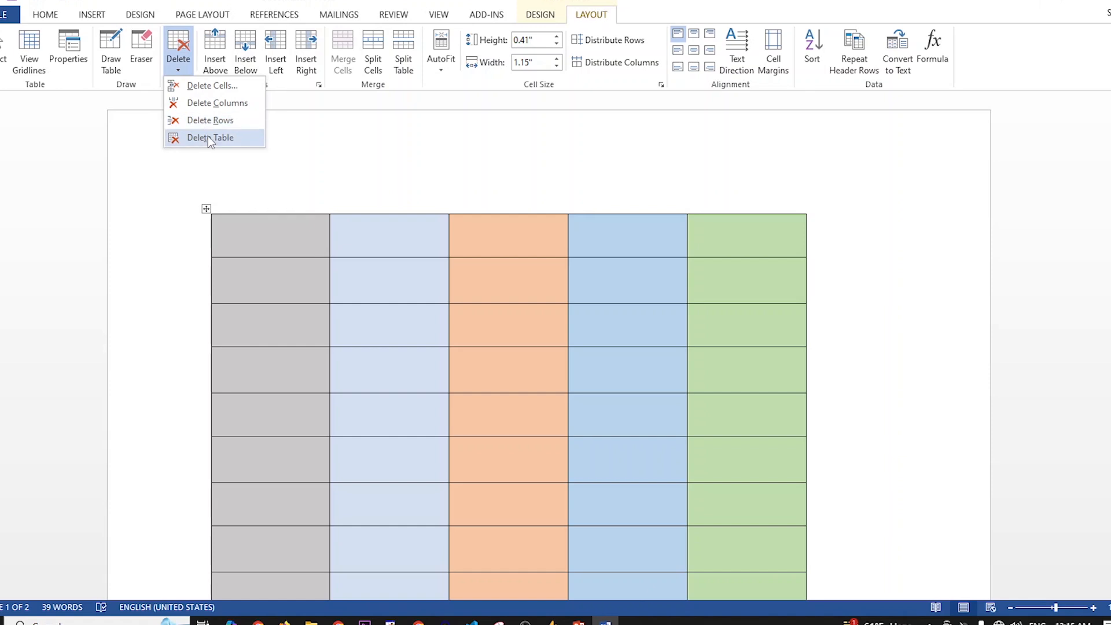
left_click(226, 152)
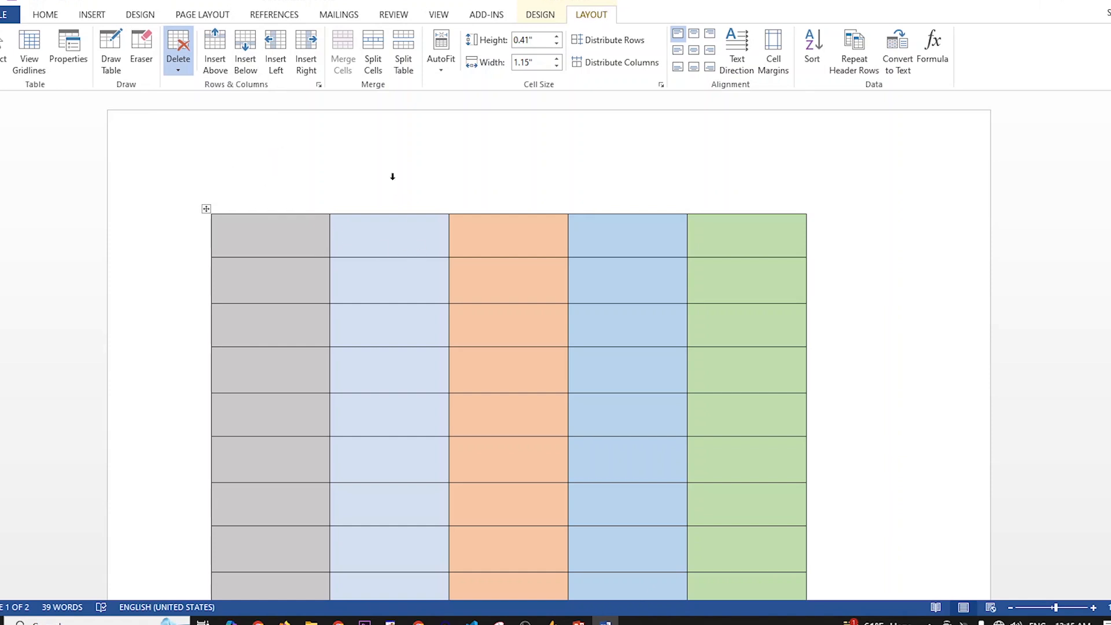
left_click(206, 208)
left_click(178, 64)
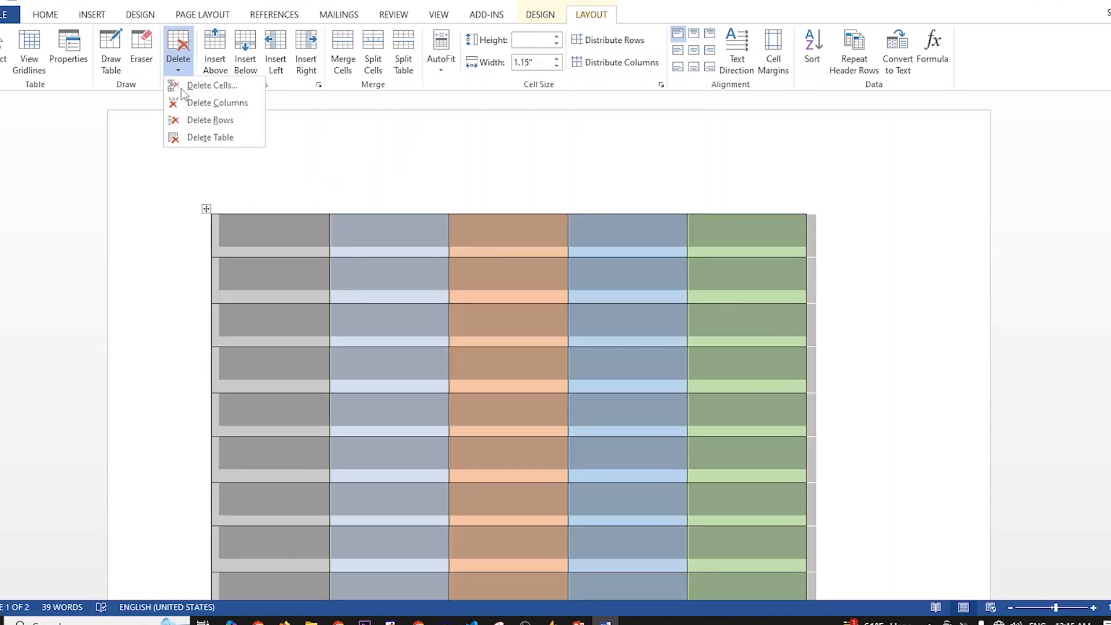
left_click(192, 144)
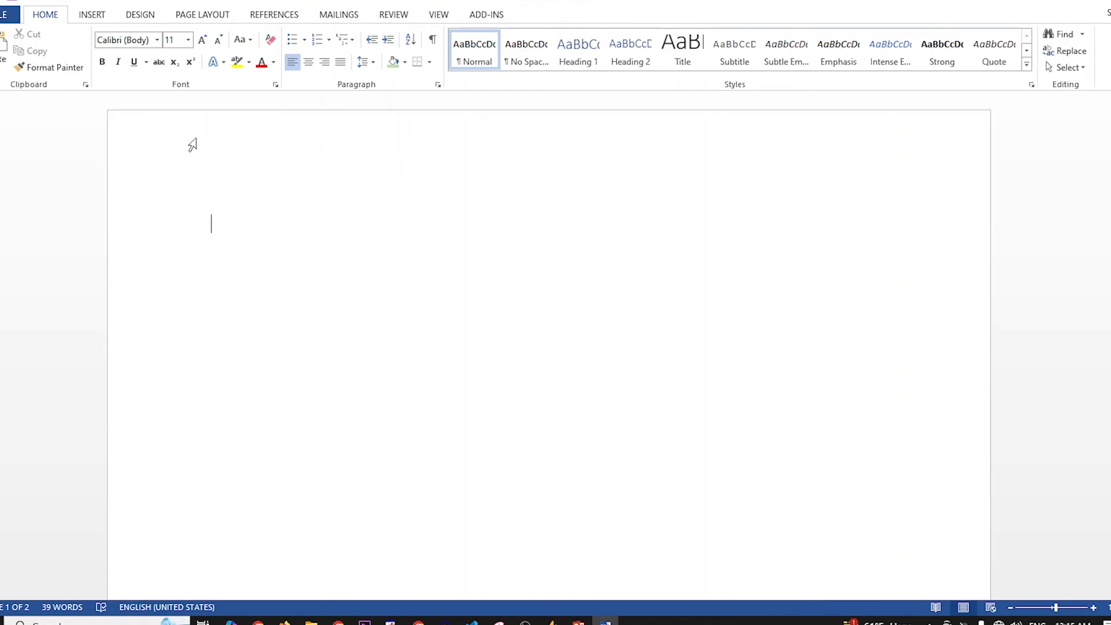
Undo the table deletion and the yellow column deletion.
key("ctrl+z")
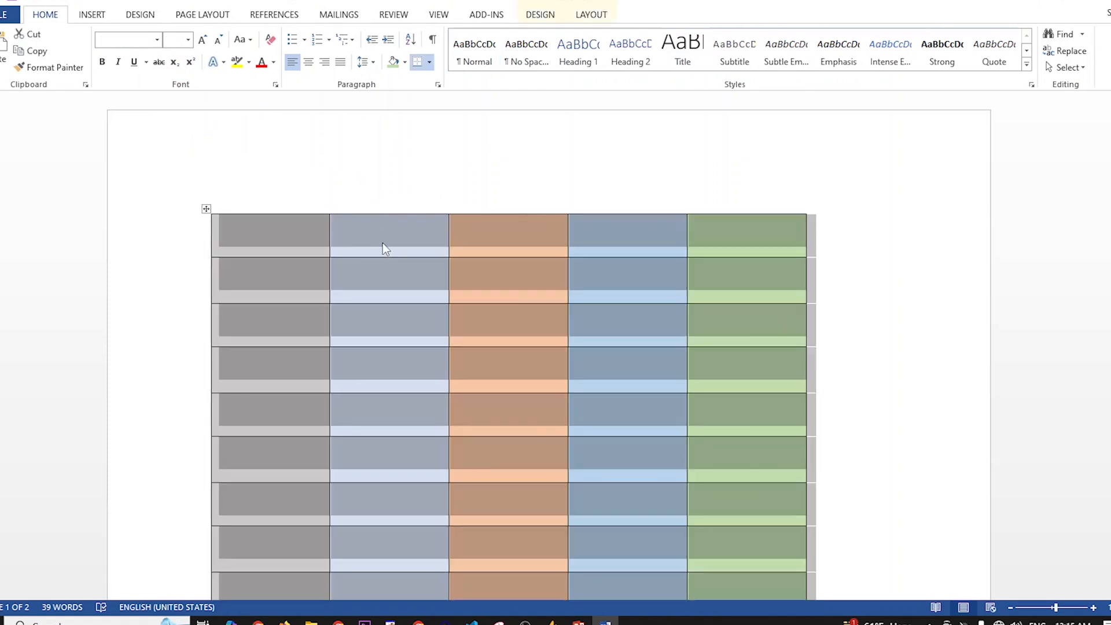
key("ctrl+z")
key("ctrl+z")
left_click(544, 177)
left_click(530, 242)
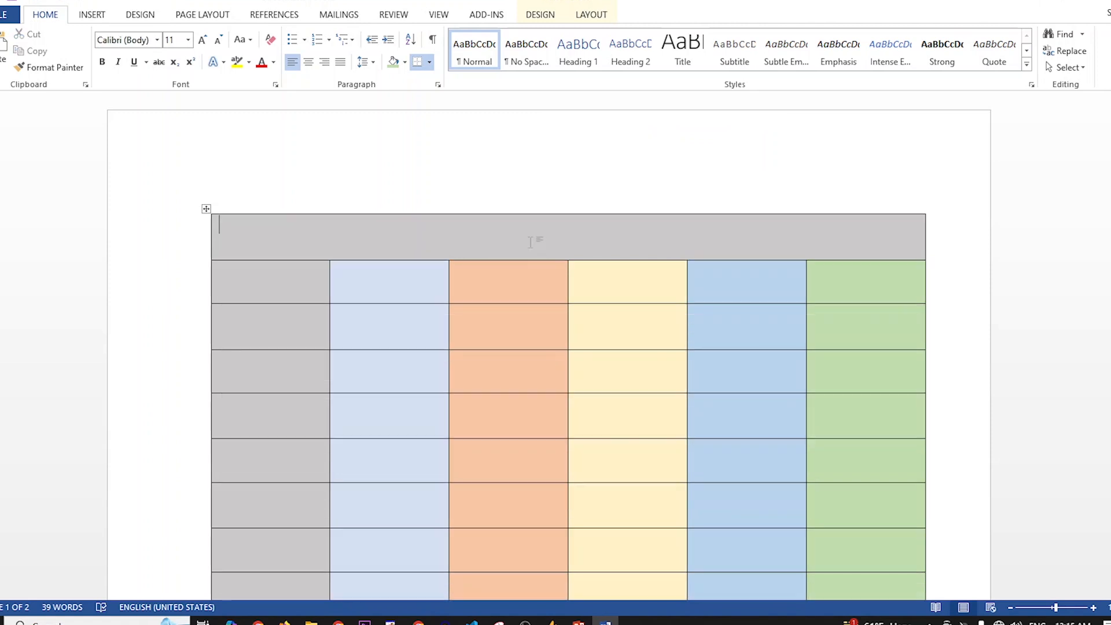
Insert a row above the merged first row, undo it, and insert it again.
left_click(591, 16)
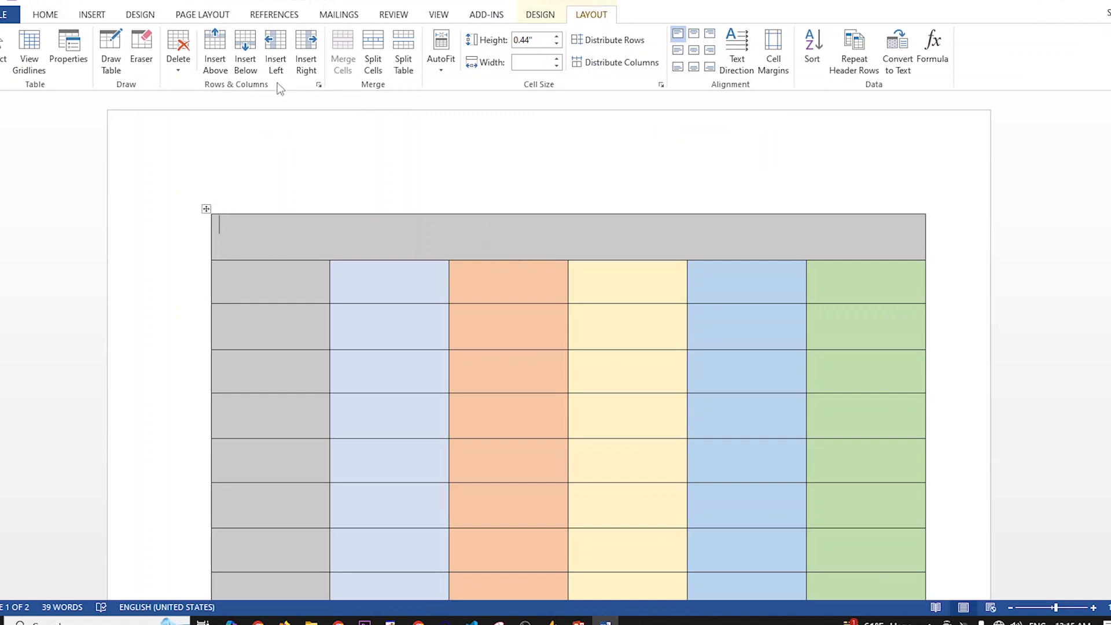
left_click(215, 51)
left_click(413, 230)
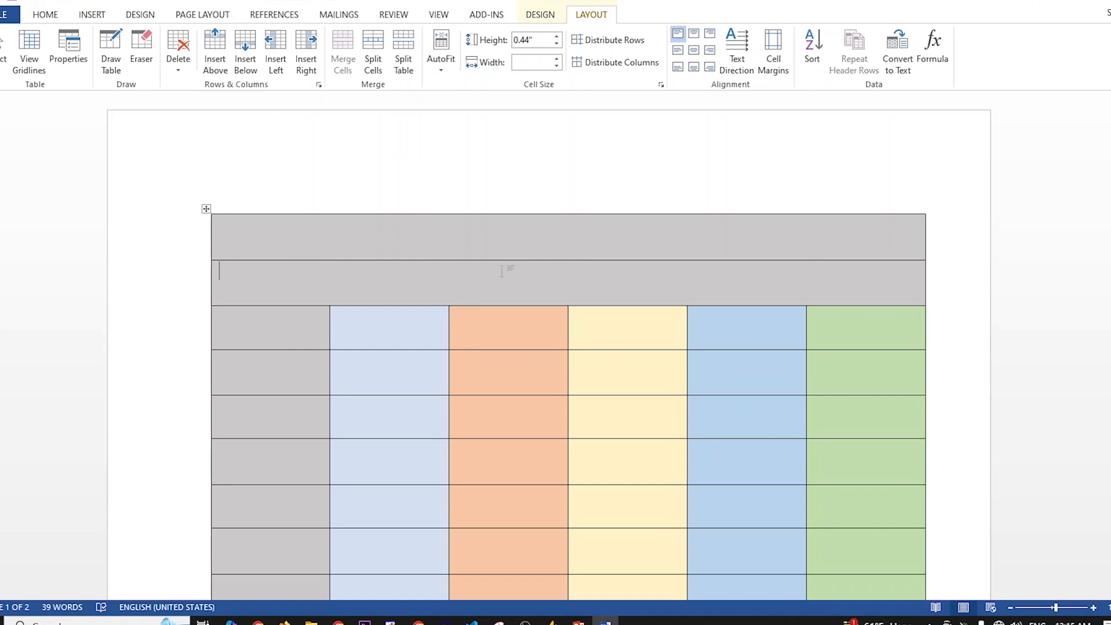
key("ctrl+z")
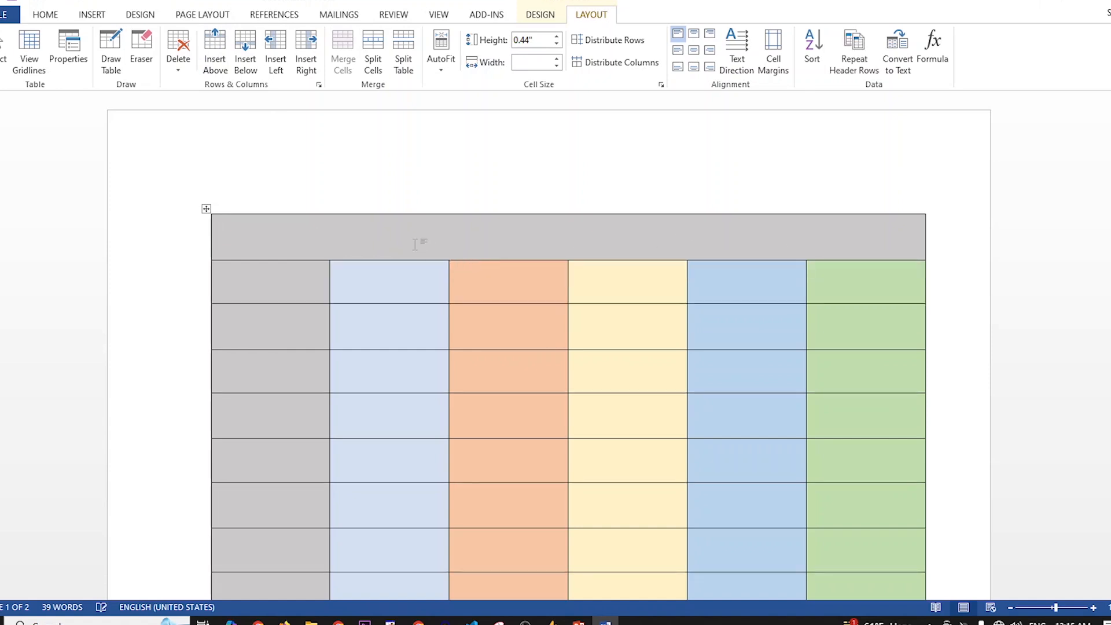
left_click(209, 43)
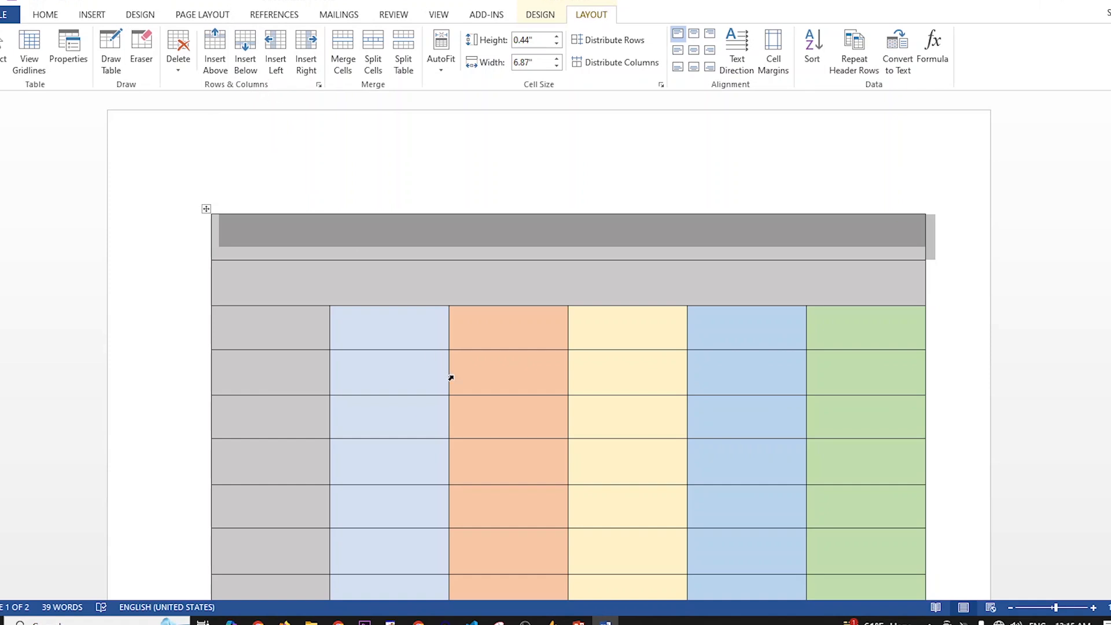
Add three rows below the table's last row.
scroll(451, 377, "down", 5)
left_click(871, 379)
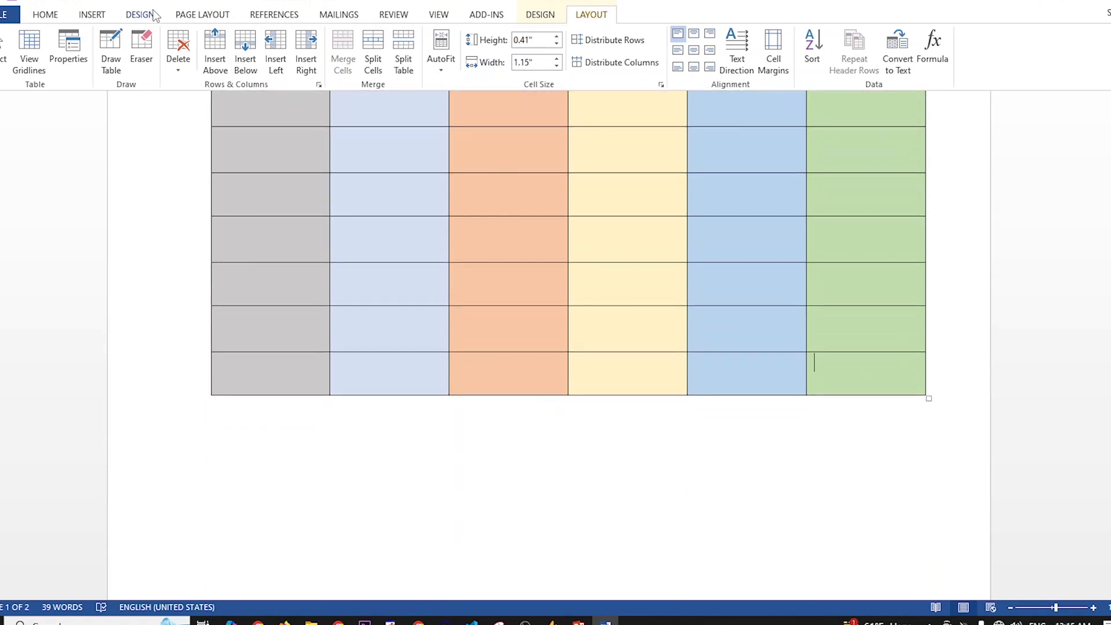
key("Tab")
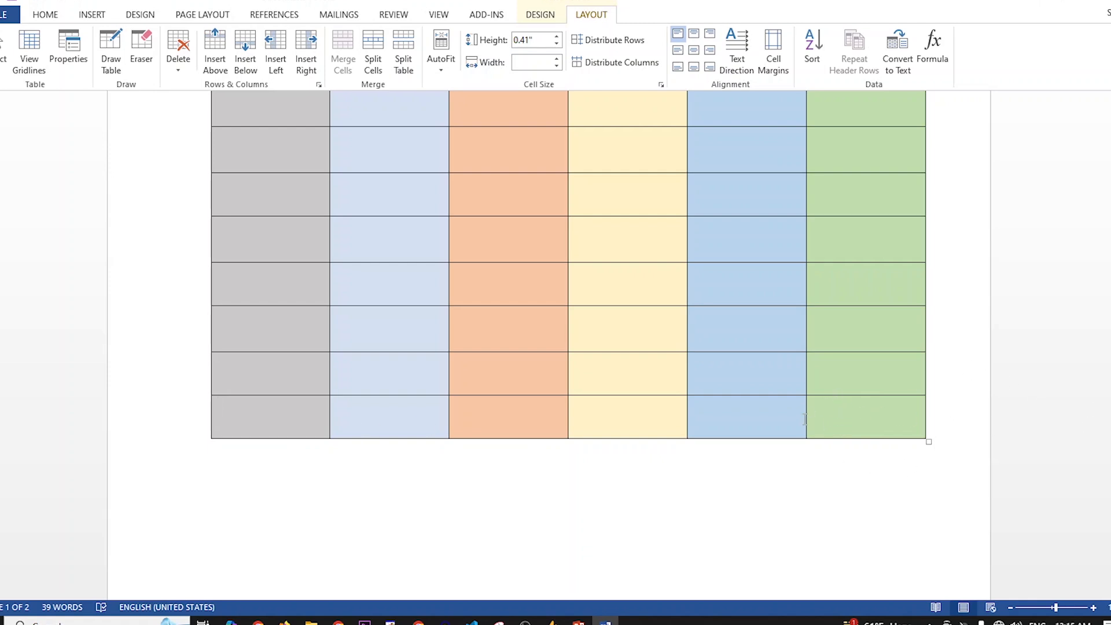
left_click(845, 426)
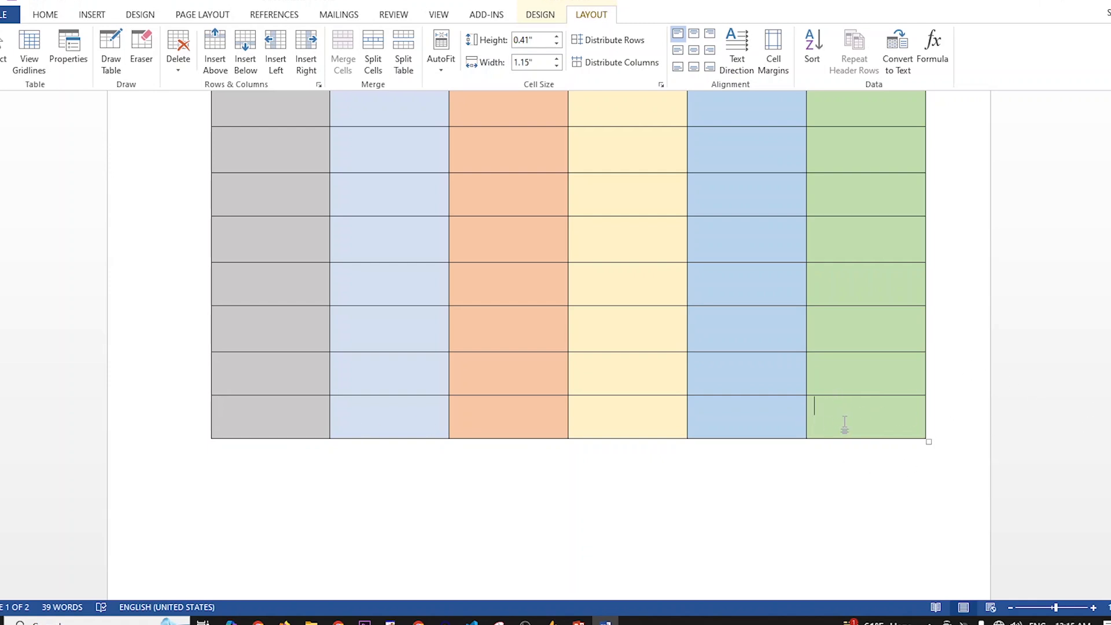
left_click(247, 68)
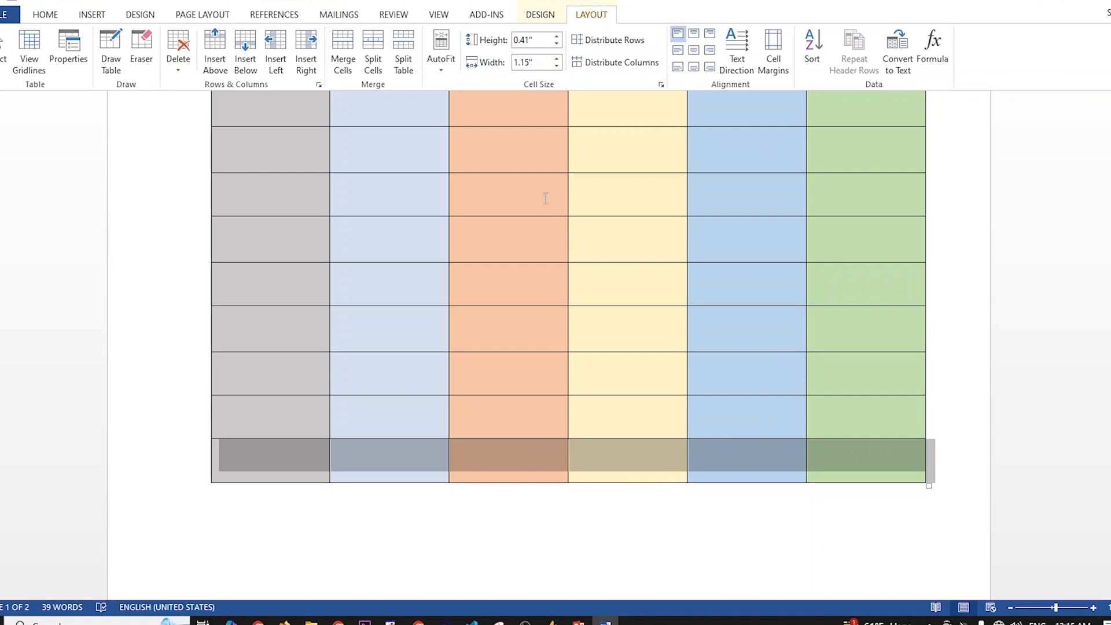
left_click(250, 55)
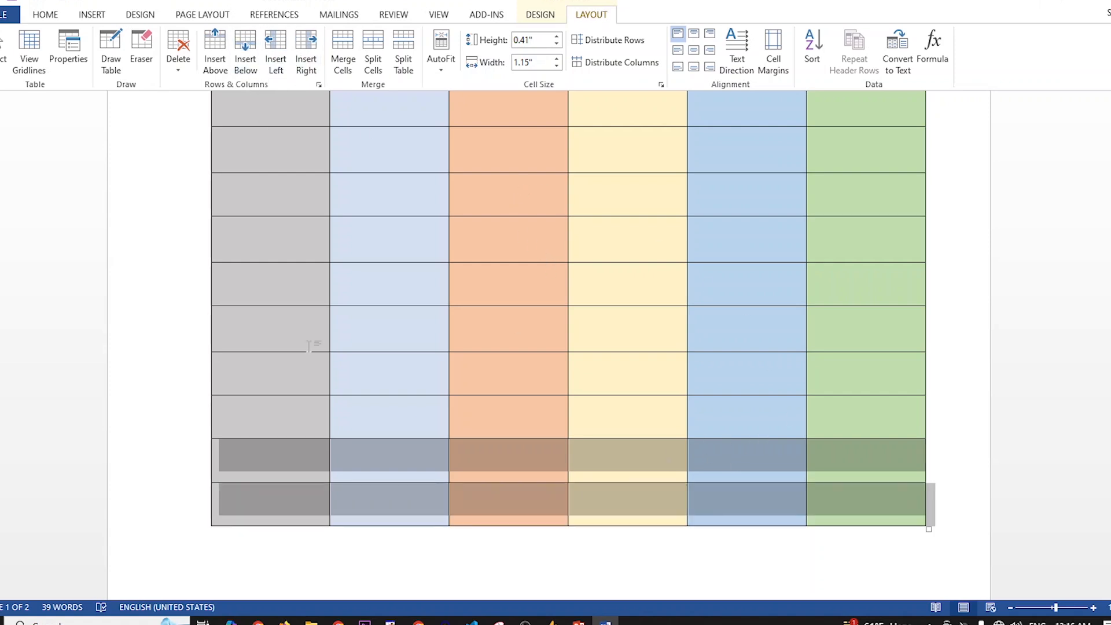
Insert a column to the left of the light-blue second column.
scroll(308, 346, "up", 5)
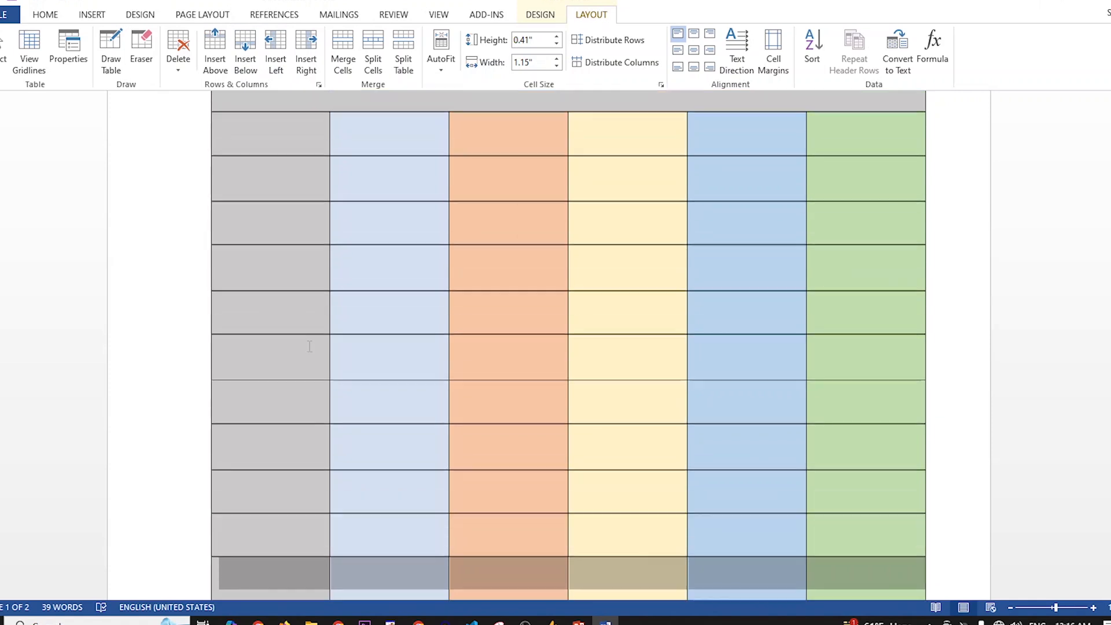
left_click(395, 230)
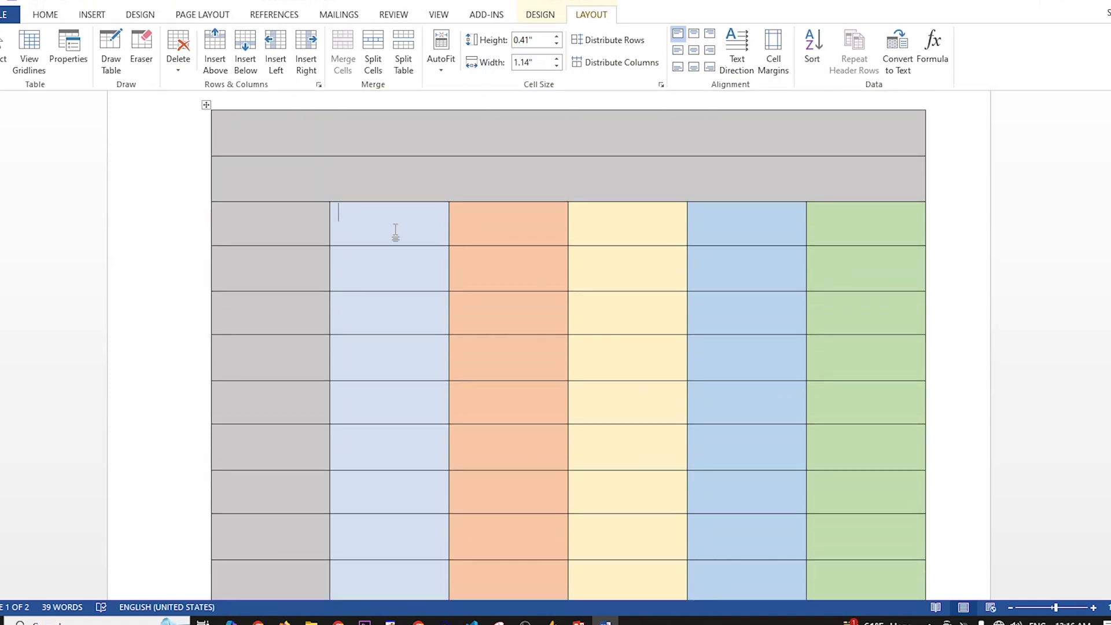
left_click(274, 52)
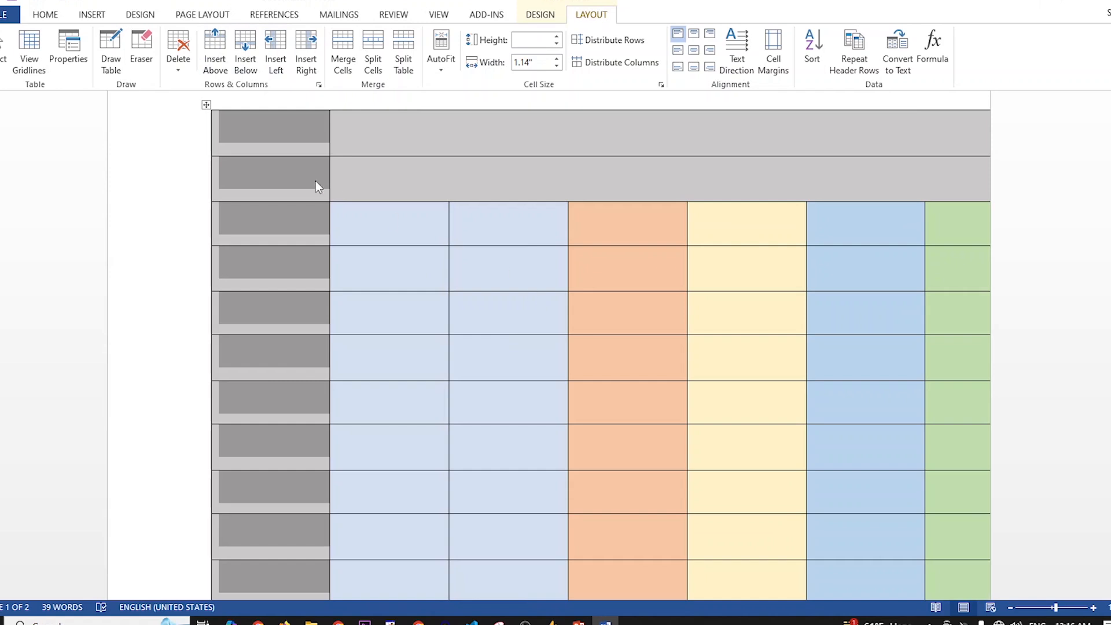
scroll(316, 302, "down", 3)
scroll(316, 302, "up", 4)
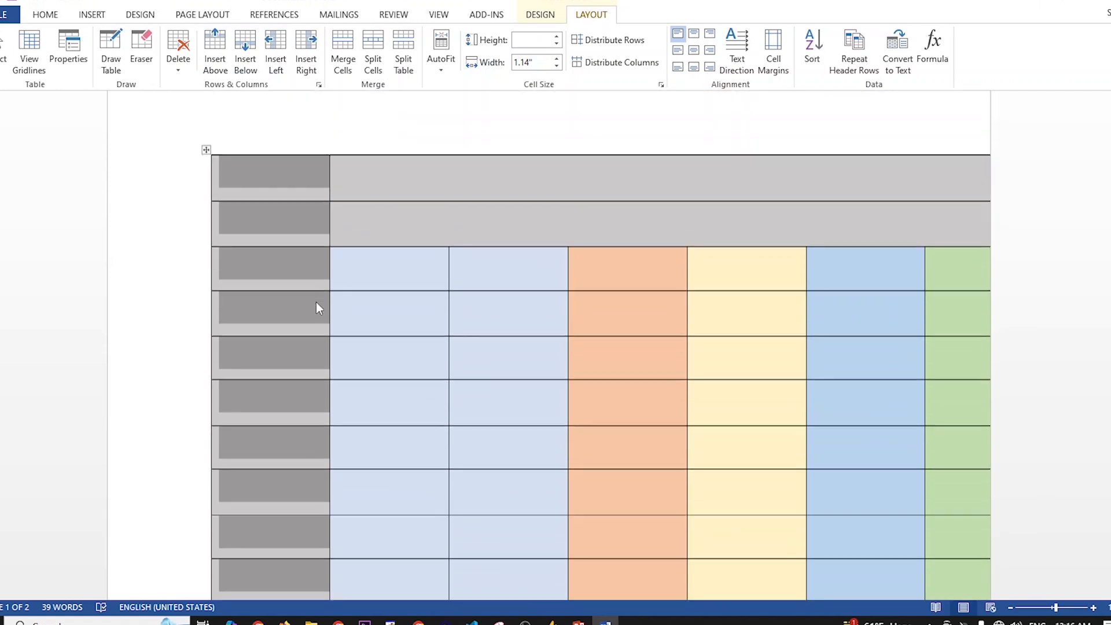
Insert a column to the right of the wide merged cell in the first row.
left_click(335, 173)
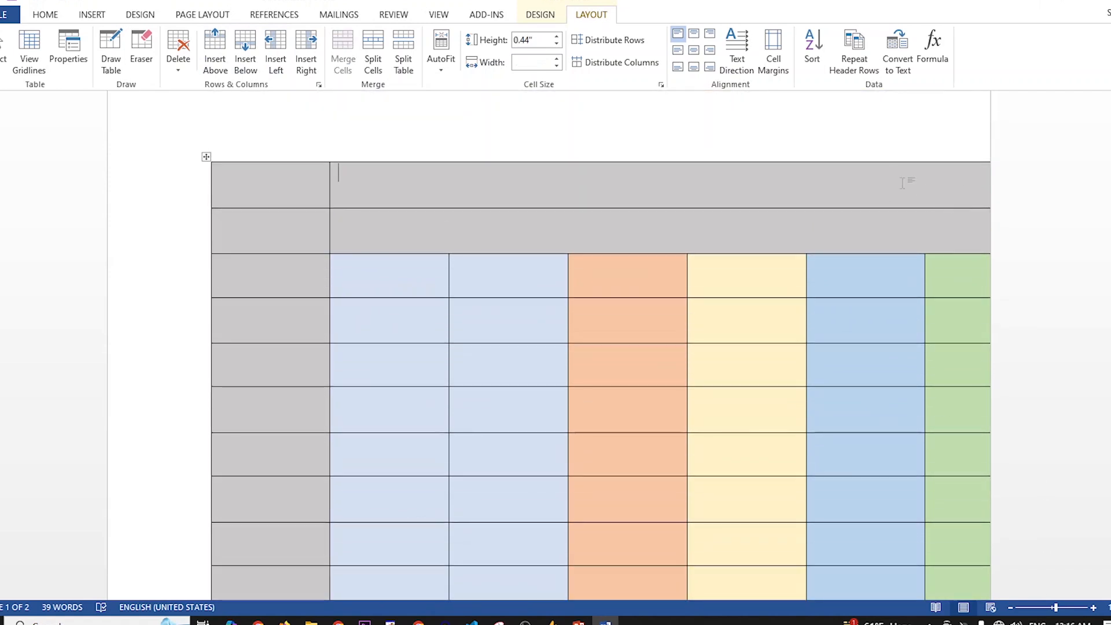
left_click(314, 47)
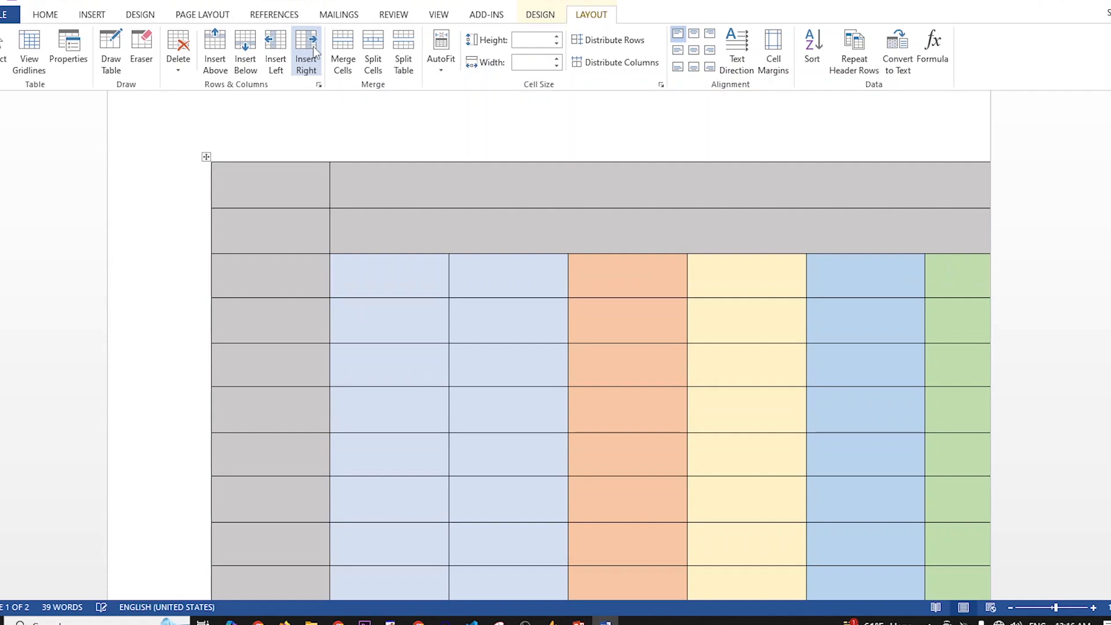
scroll(570, 461, "down", 3)
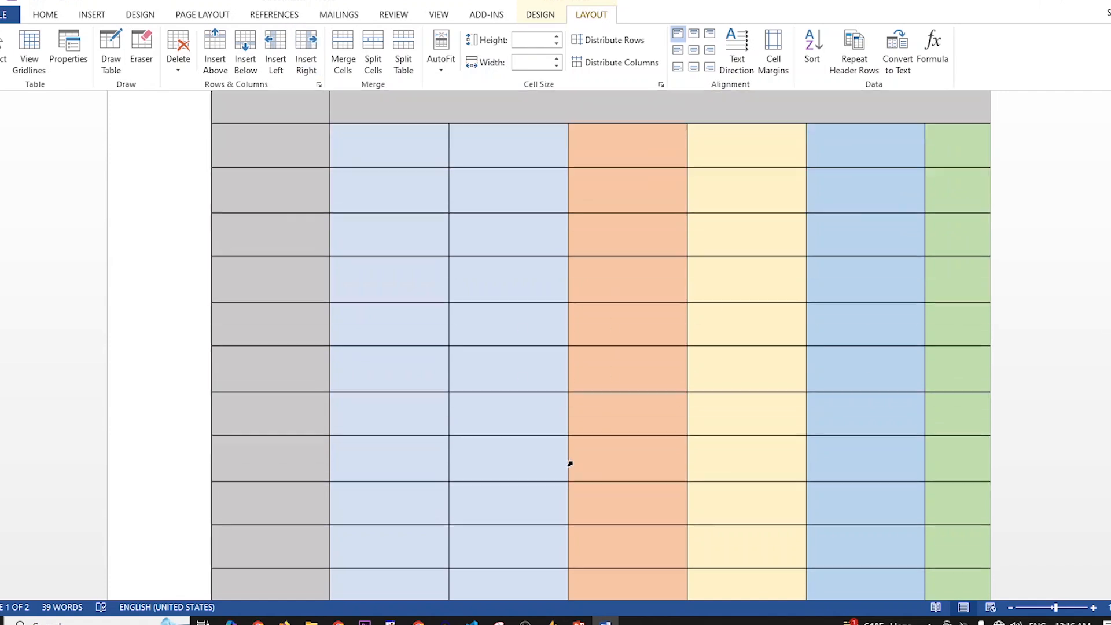
scroll(377, 397, "up", 3)
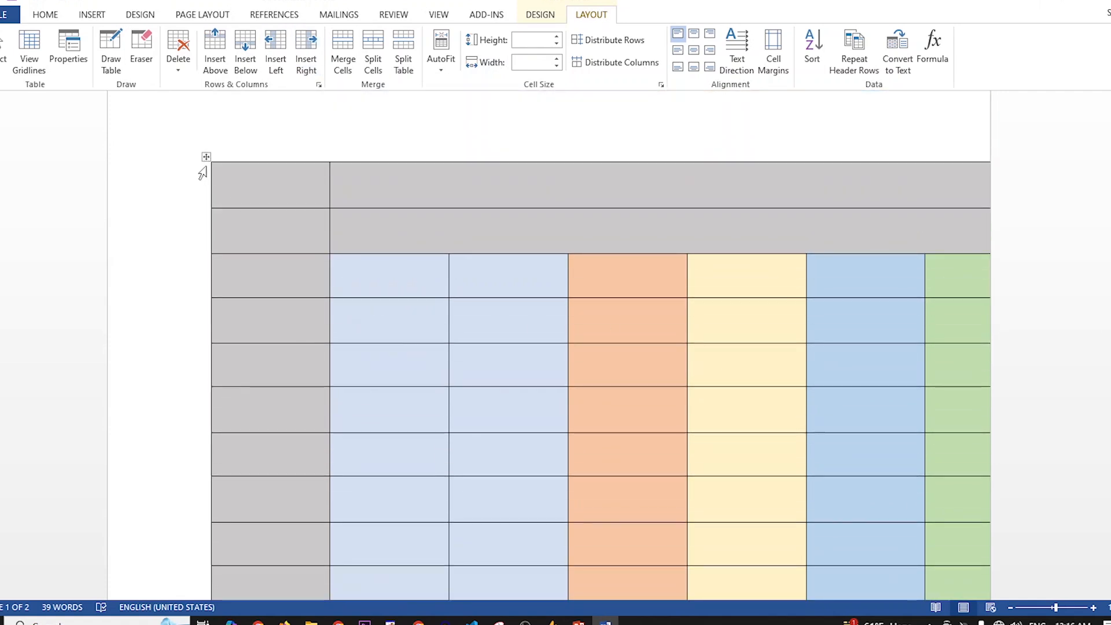
Move the table left to the page's edge and select the entire table.
left_click_drag(206, 156, 165, 147)
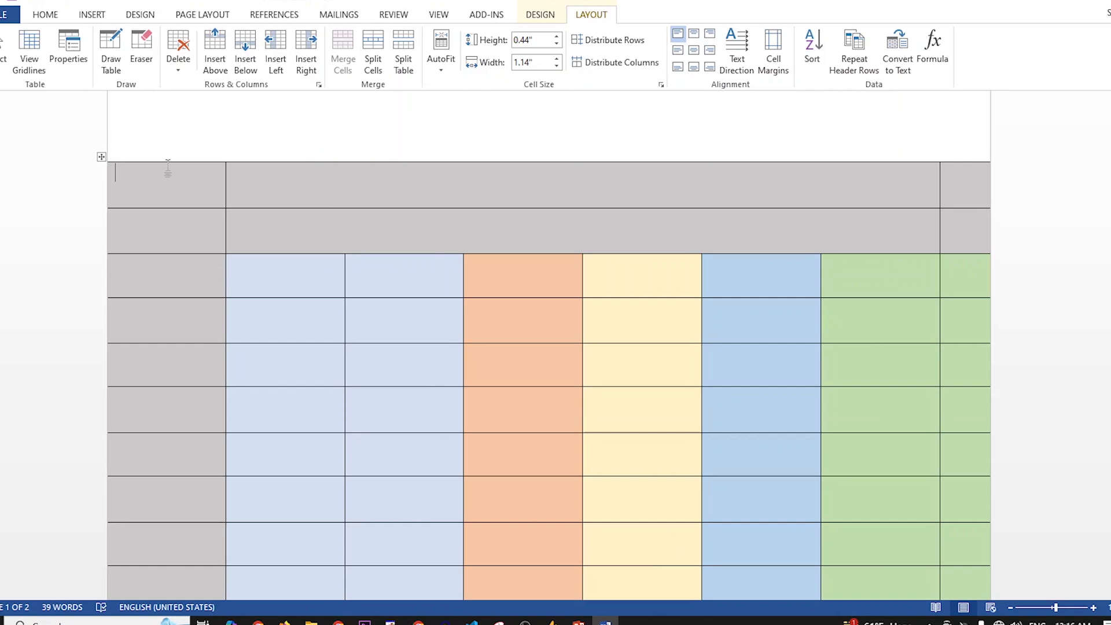
left_click(97, 156)
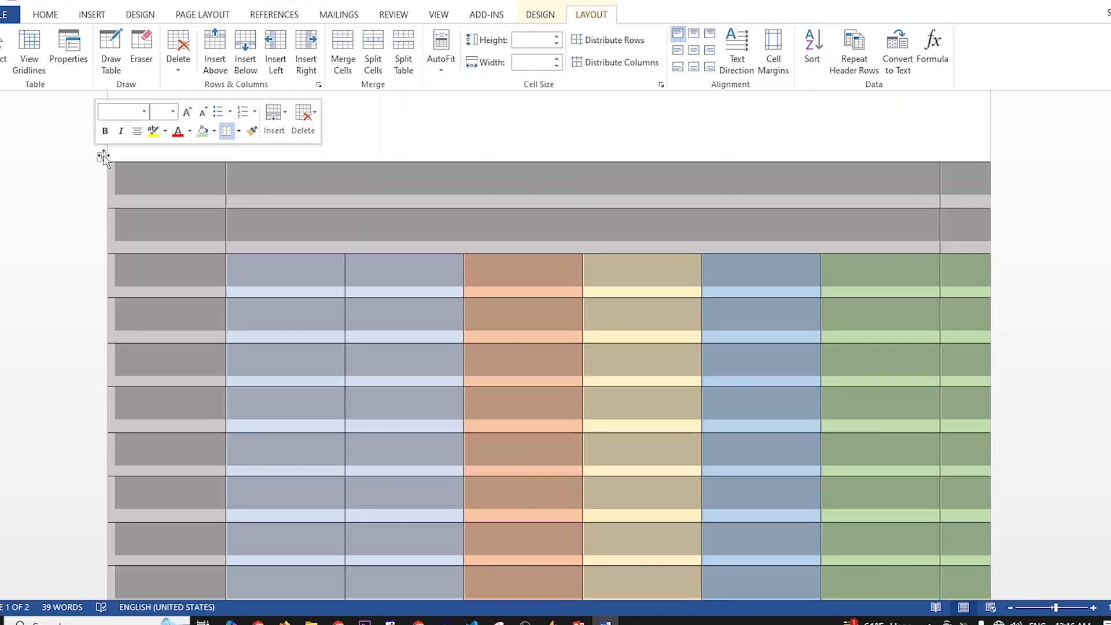
scroll(655, 372, "down", 3)
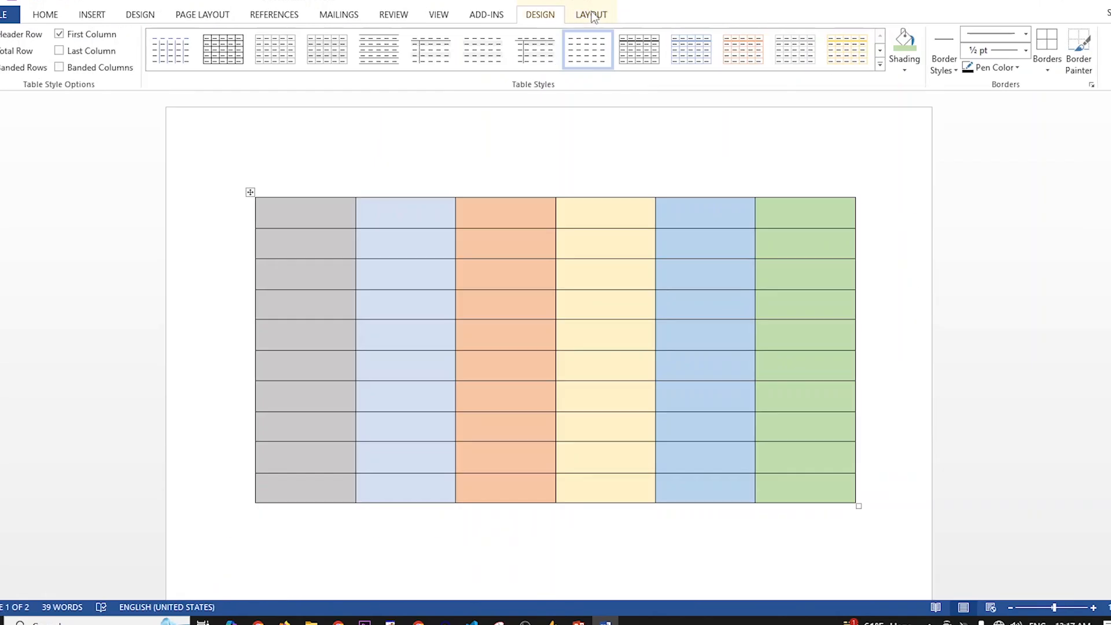
Shrink the six-column table to cells about 0.56" wide and 0.28" high, and move it toward the page's centre.
left_click(593, 13)
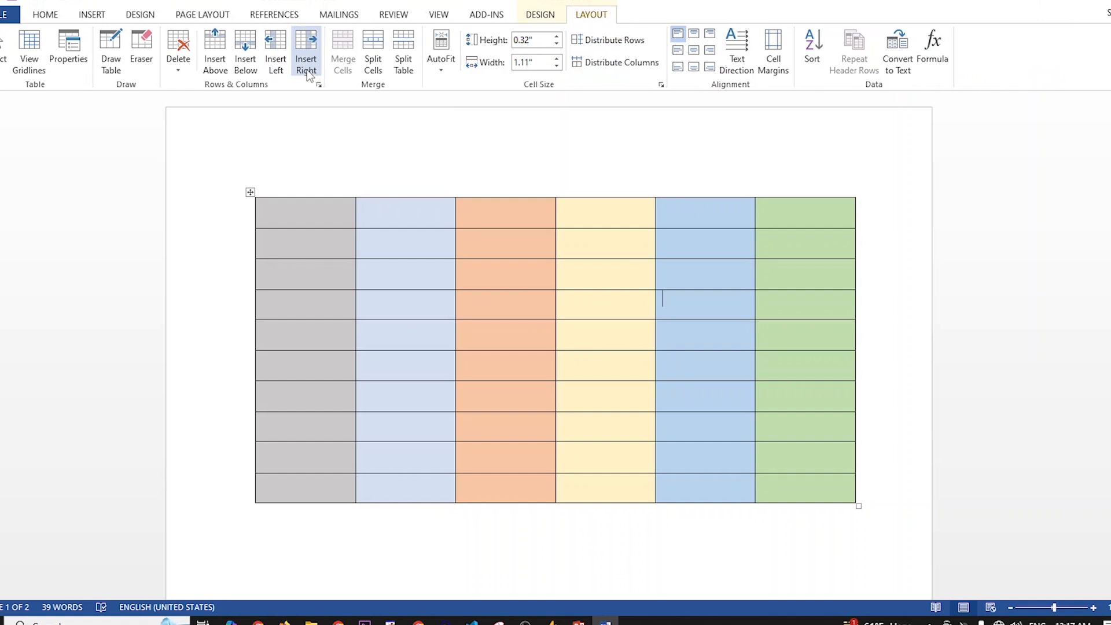
left_click(789, 218)
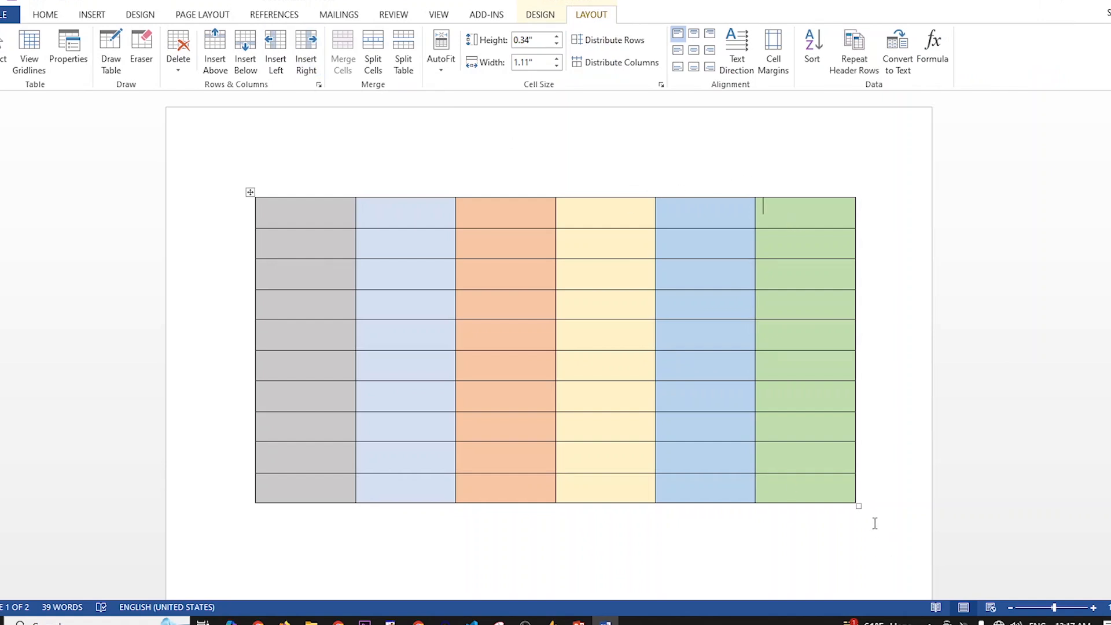
left_click_drag(859, 506, 561, 450)
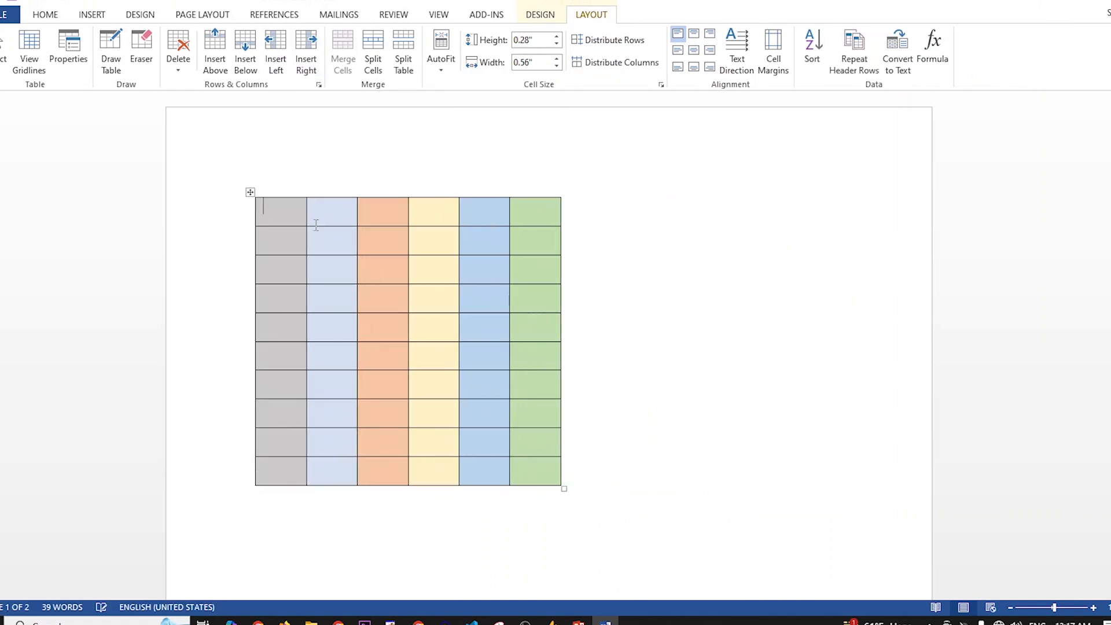
left_click_drag(250, 192, 347, 191)
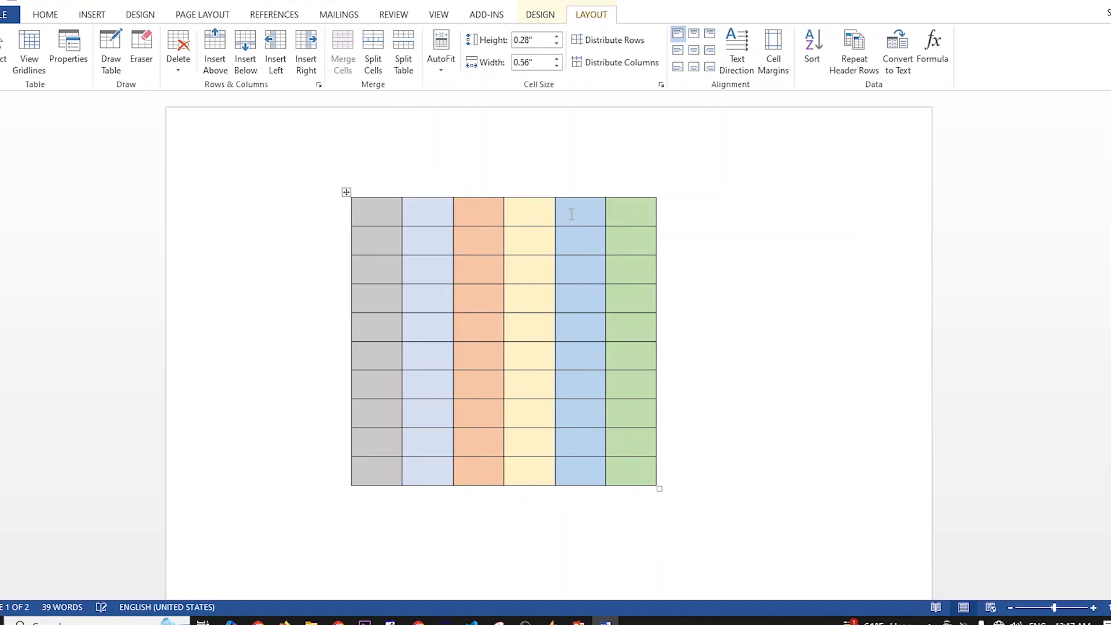
Merge all six cells of the table's first row into one cell.
left_click_drag(610, 211, 362, 211)
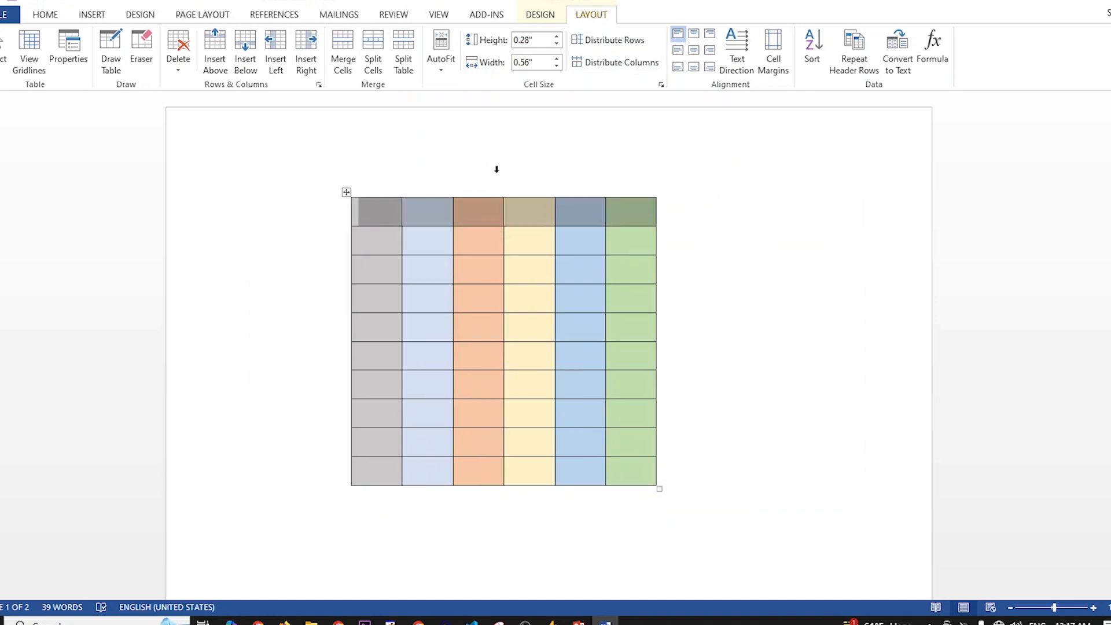
right_click(514, 212)
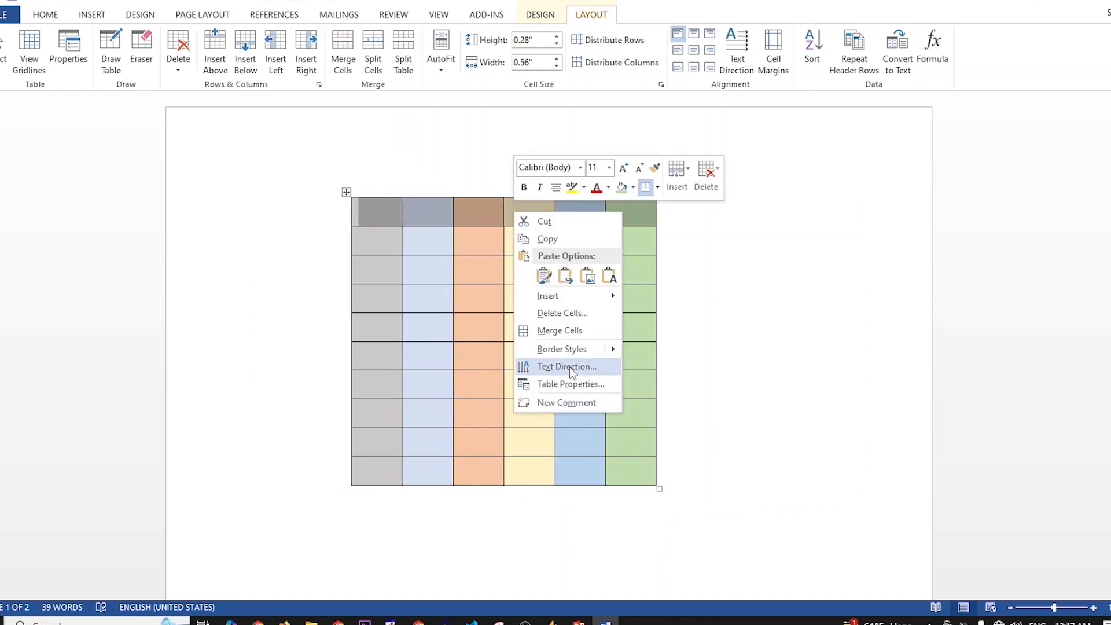
left_click(571, 330)
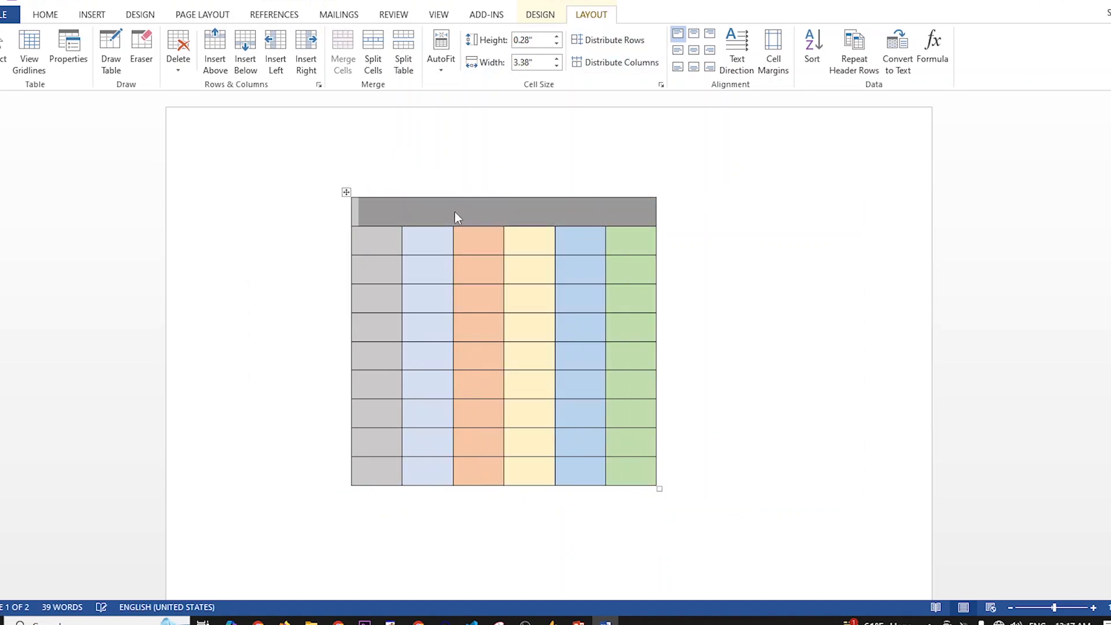
Try inserting a column to the right of the merged top cell and another to the left, and undo both insertions.
left_click(306, 49)
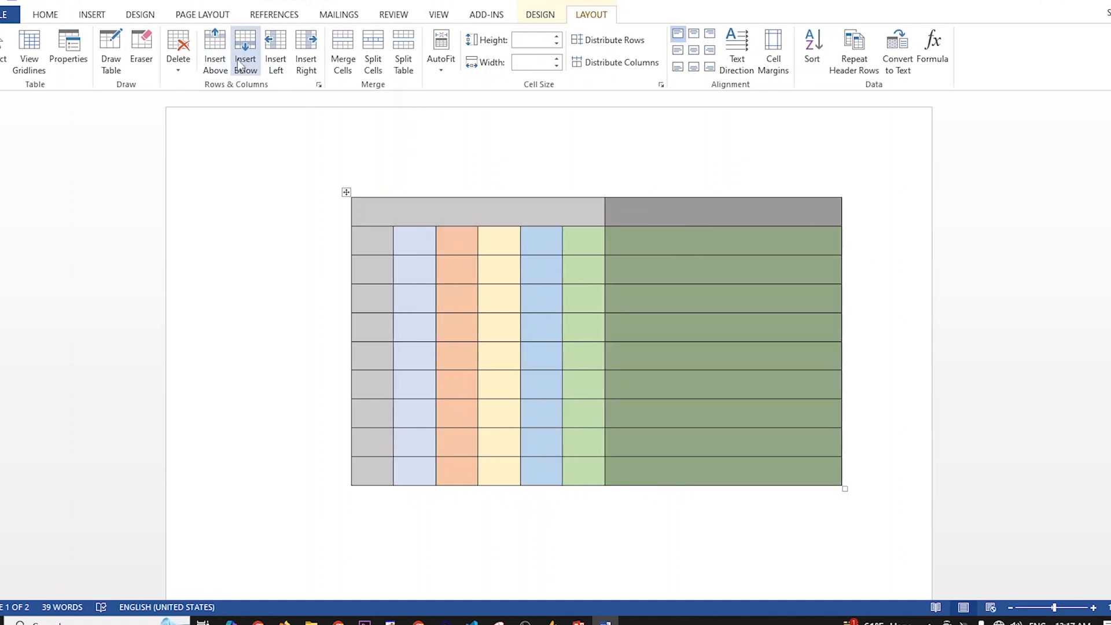
left_click(275, 49)
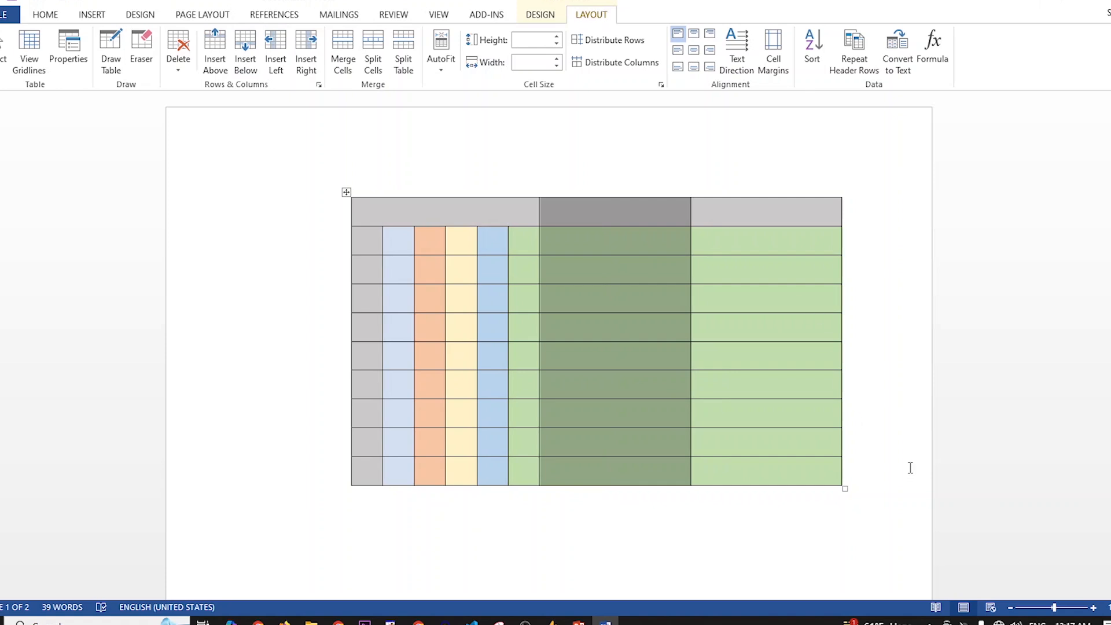
key("ctrl+z")
key("ctrl+z")
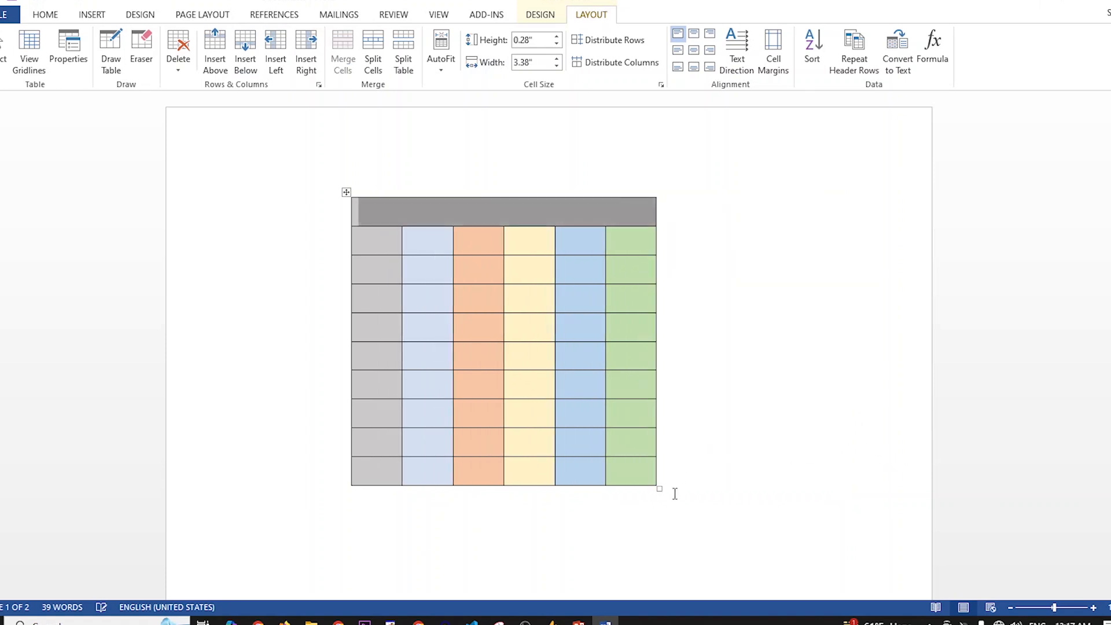
Enlarge the table to columns about 0.97" wide, and merge the second to fifth cells of the fourth row.
left_click_drag(658, 491, 873, 542)
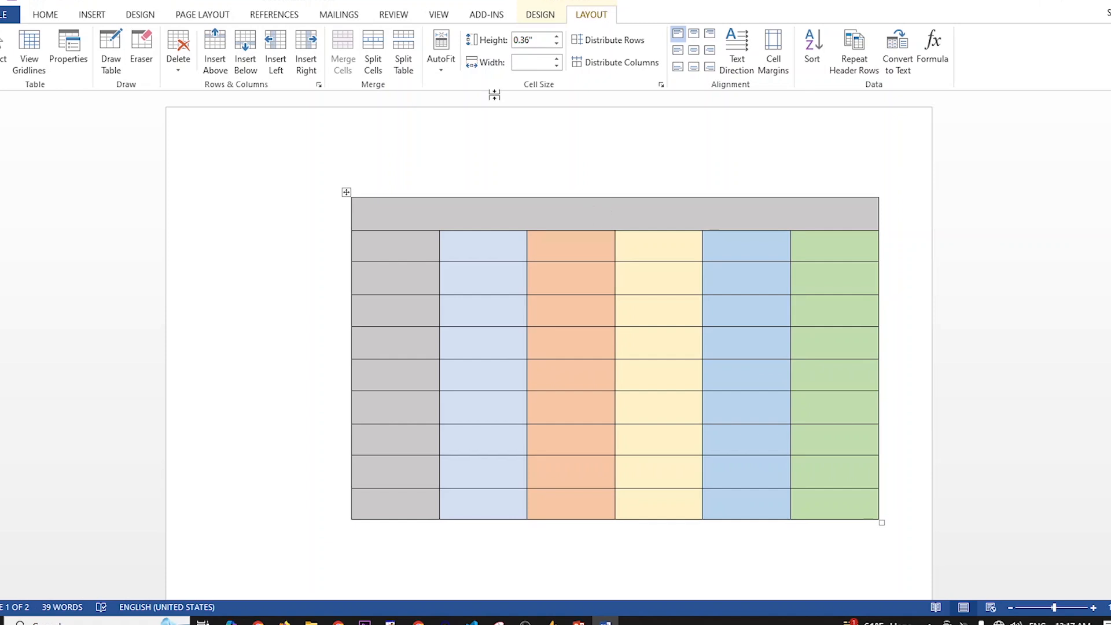
left_click(571, 315)
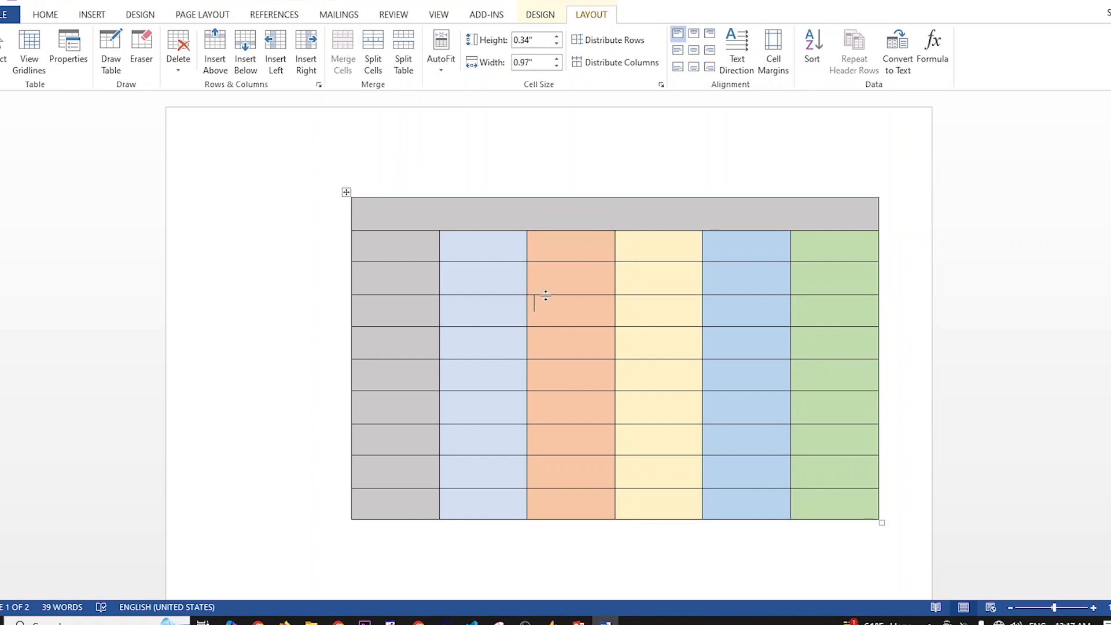
left_click_drag(514, 303, 717, 313)
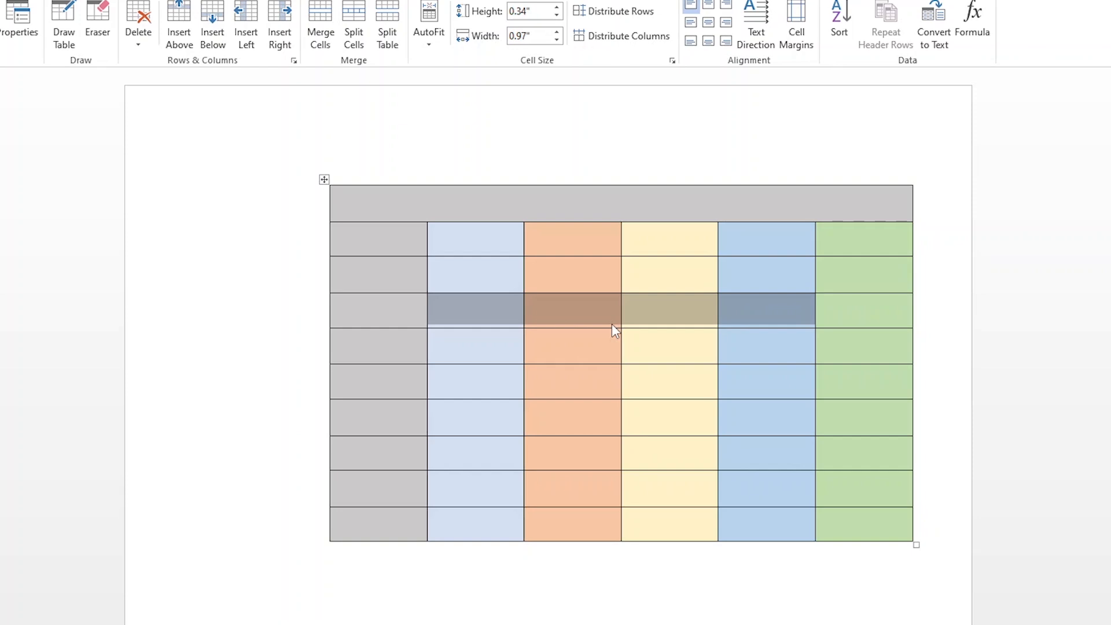
right_click(592, 309)
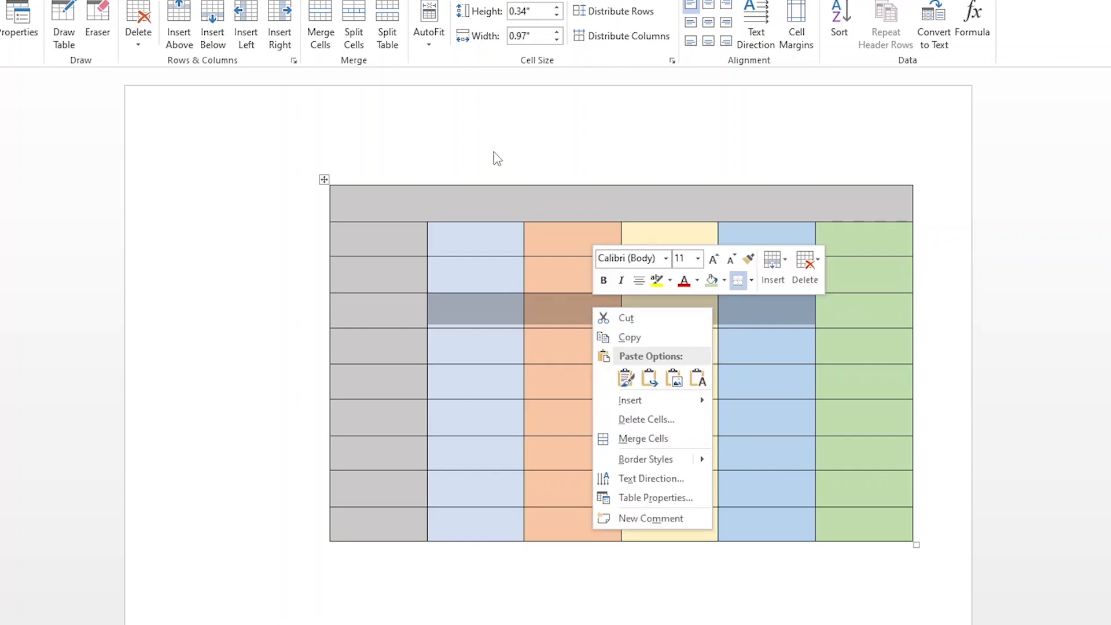
left_click(322, 39)
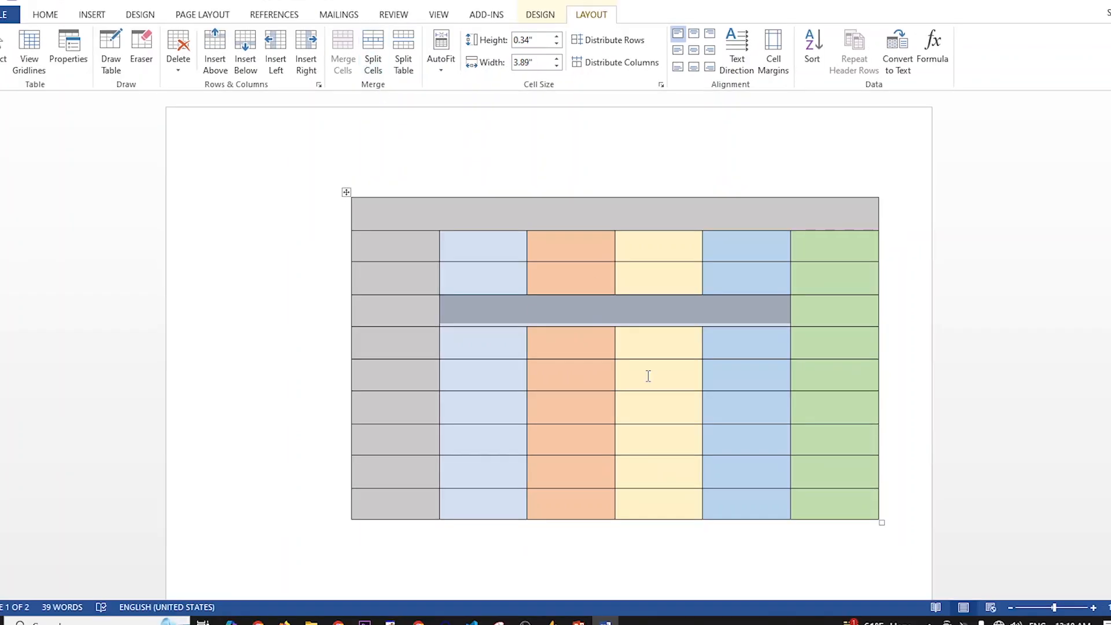
left_click(567, 369)
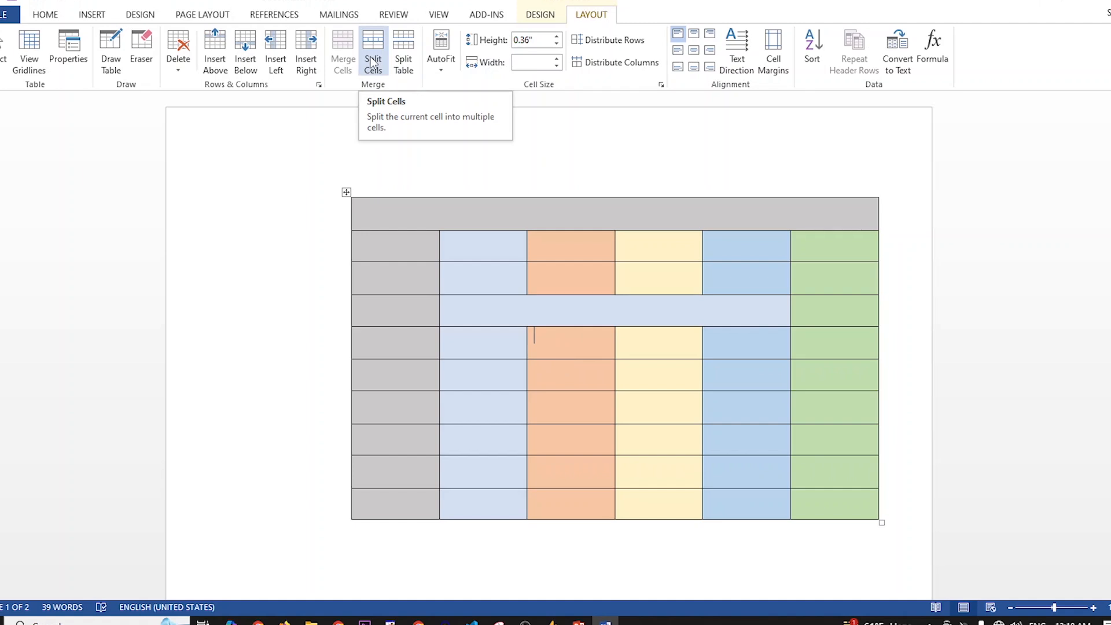
left_click(371, 63)
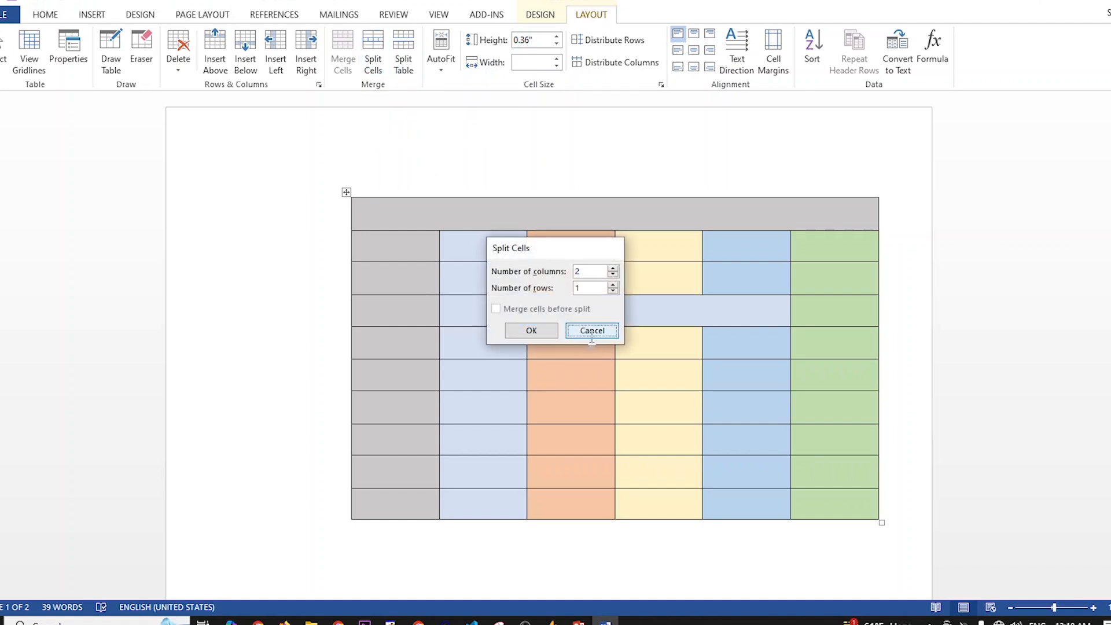
left_click(587, 329)
Split the orange and yellow cells of the fifth row into 4 columns and 1 row, merging them before the split.
left_click(370, 55)
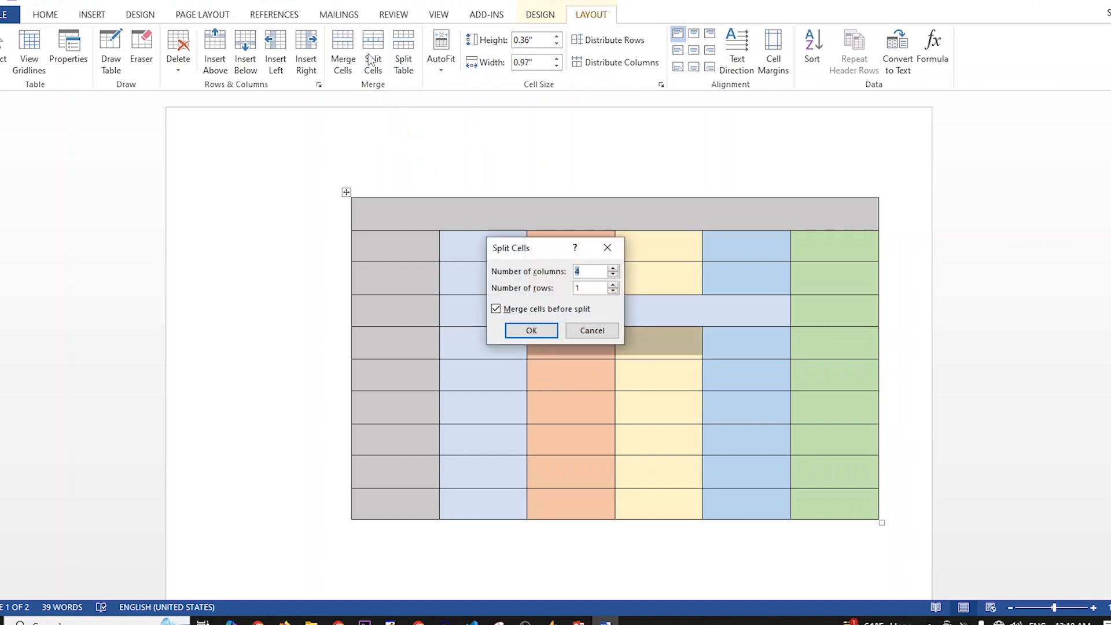
left_click(536, 332)
left_click(617, 343)
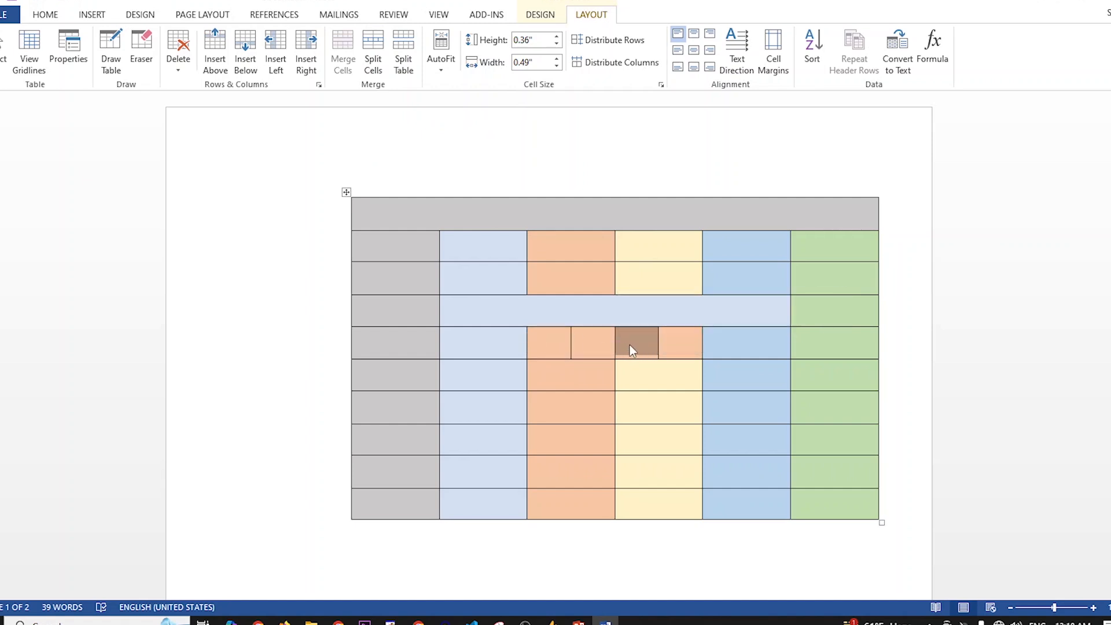
Split the table in two at the fifth row, so that this row starts the second table.
left_click(627, 350)
key("Tab")
left_click_drag(421, 342, 839, 350)
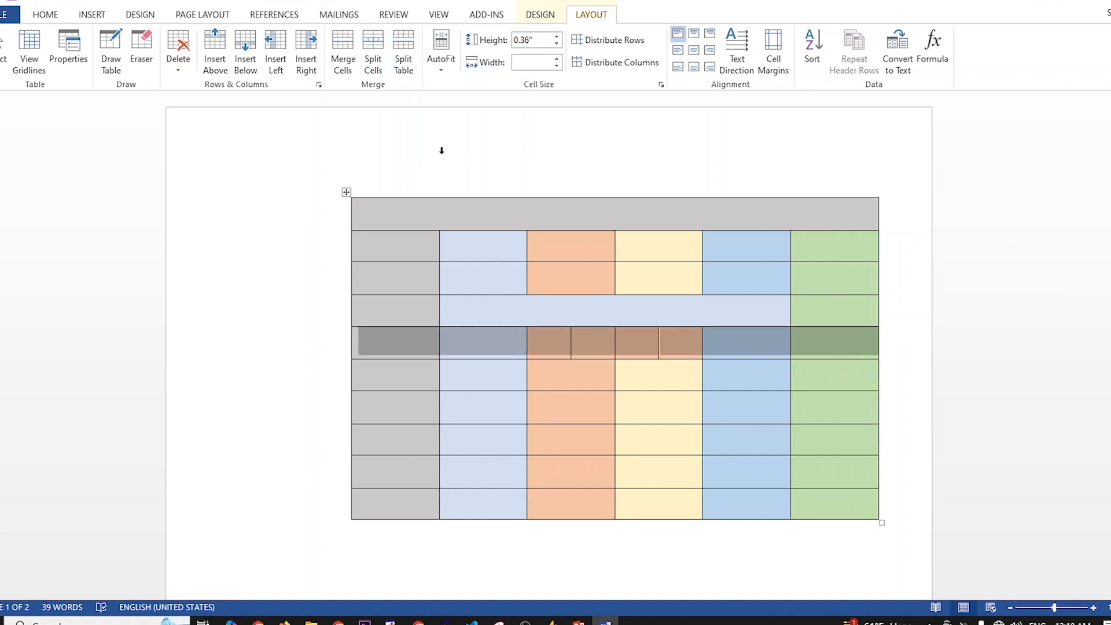
left_click(403, 52)
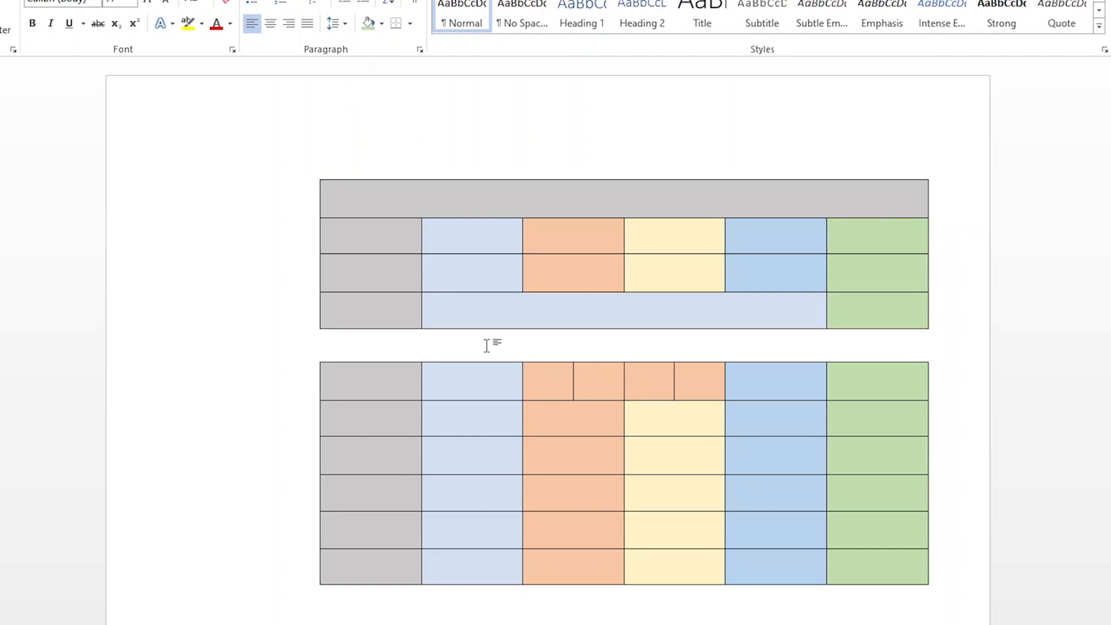
Try moving the lower table by a small distance, and undo the move.
left_click(587, 327)
left_click(576, 380)
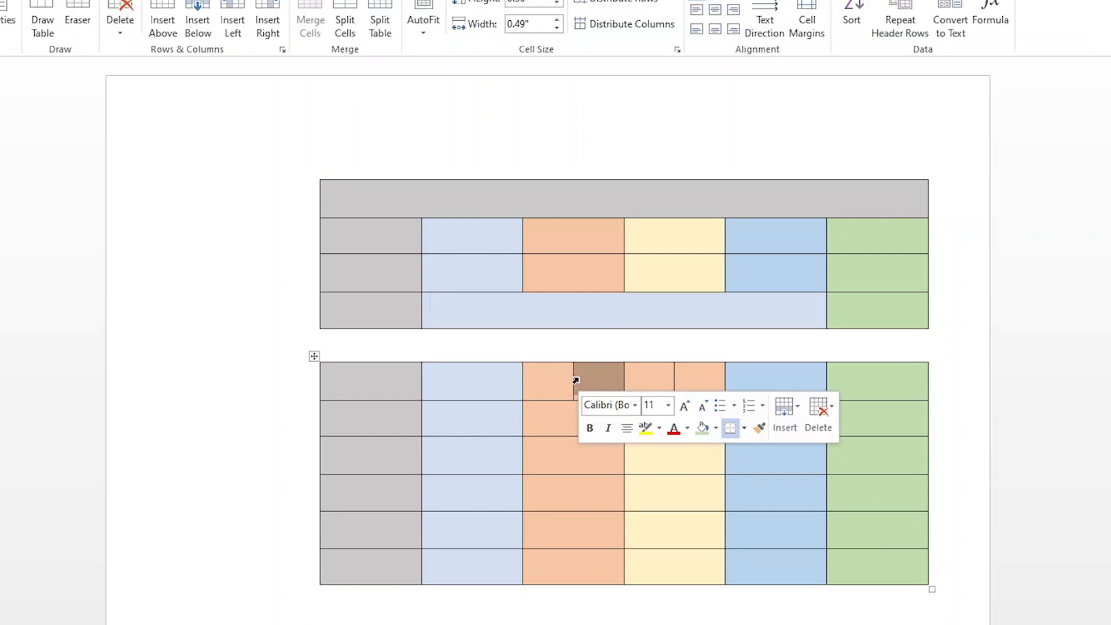
left_click_drag(314, 357, 316, 420)
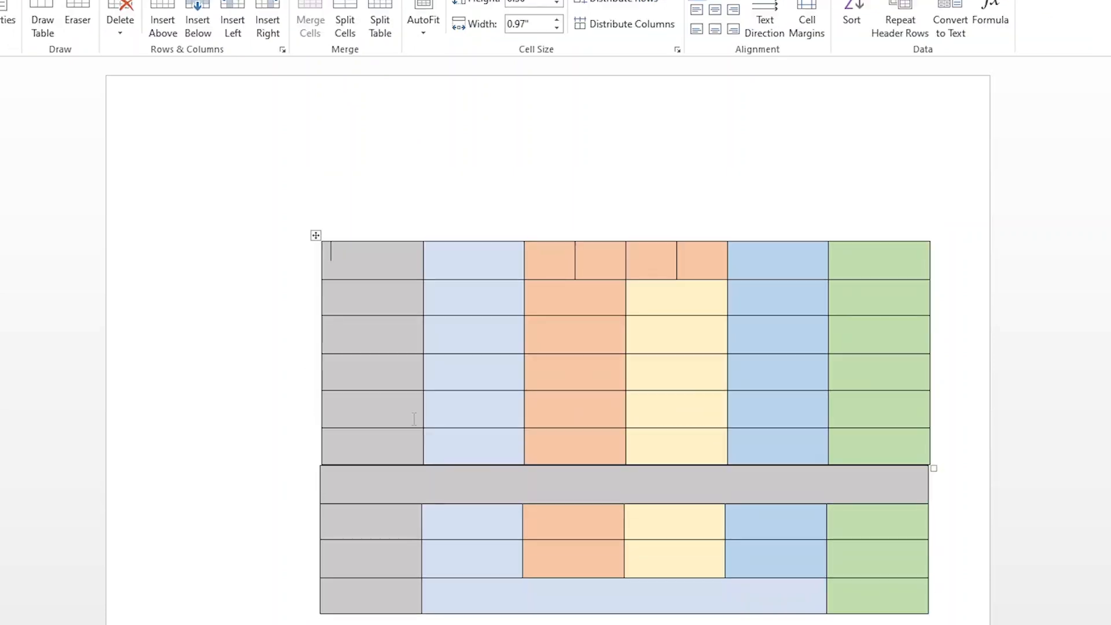
key("ctrl+z")
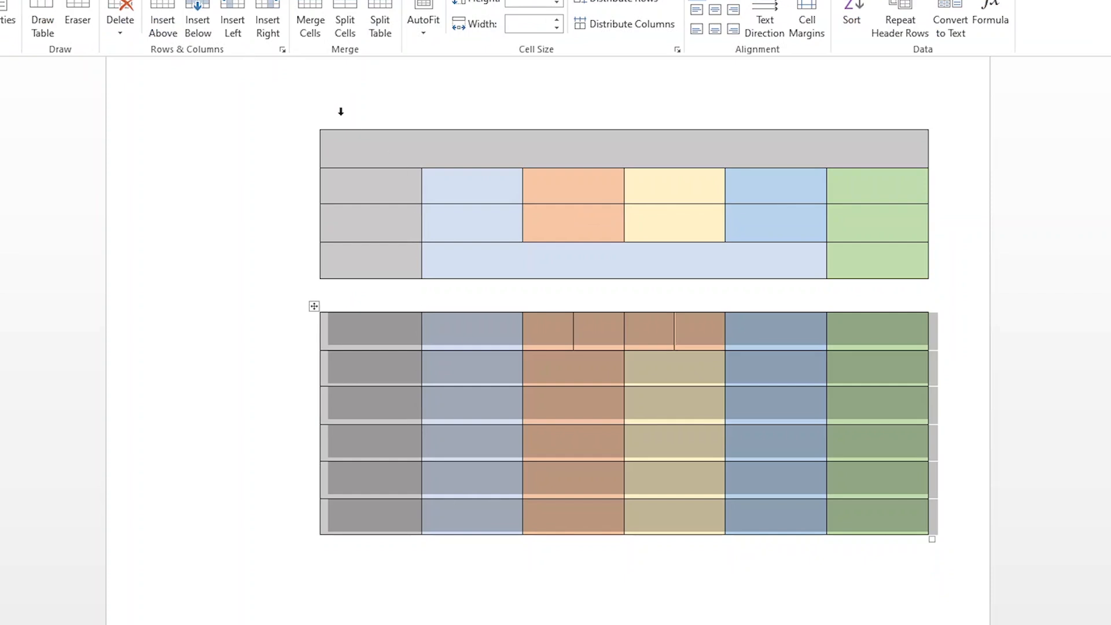
left_click(345, 139)
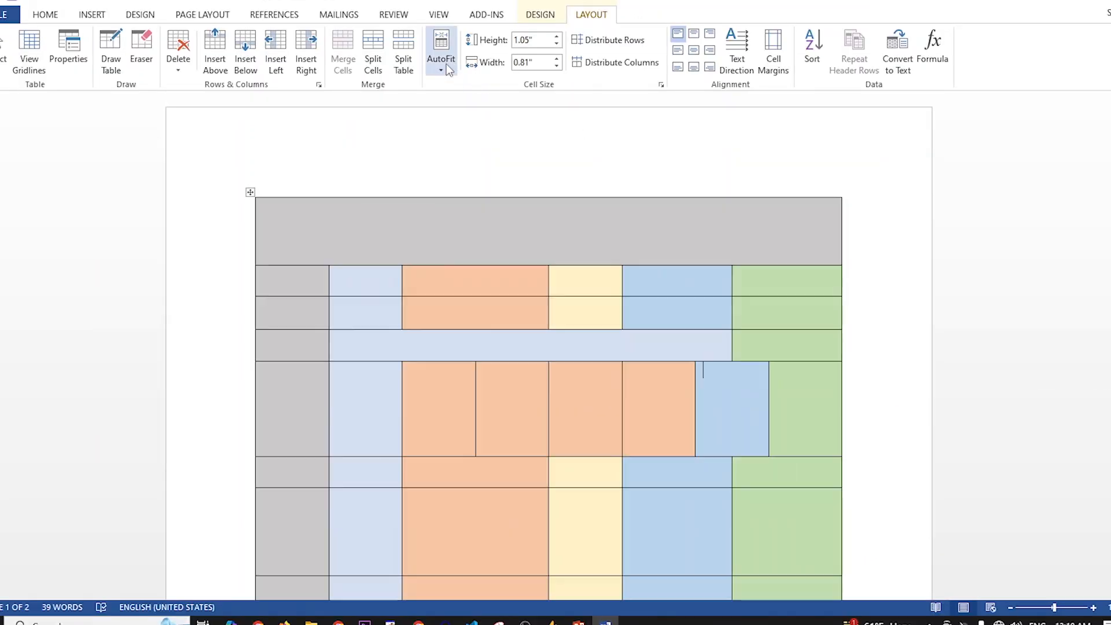
Examine the AutoFit options and check the cell size values of the table's upper rows.
left_click(445, 63)
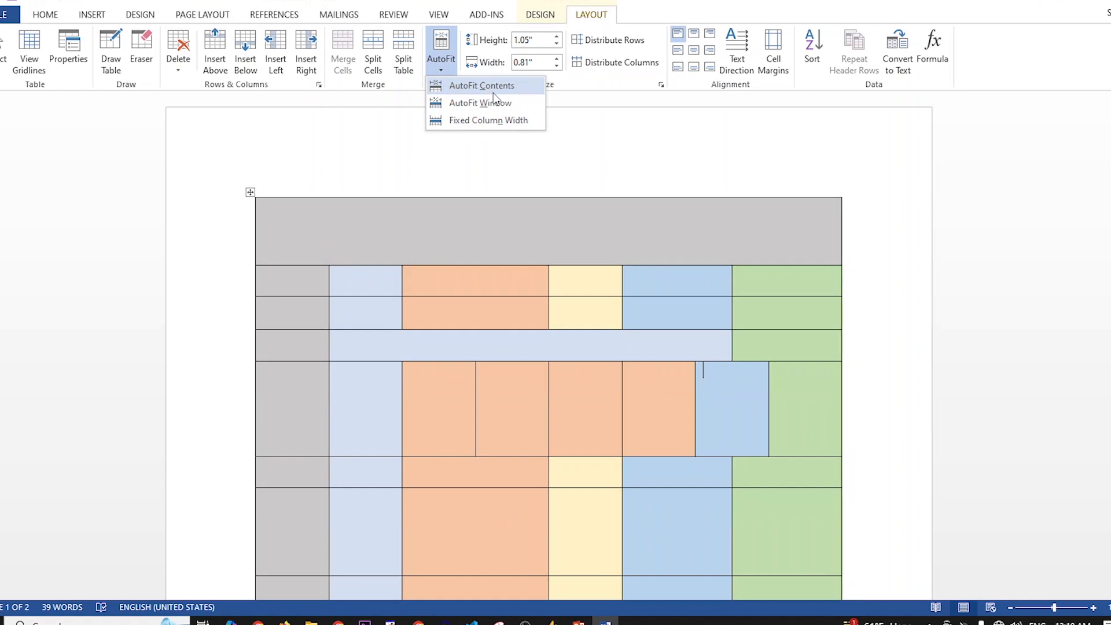
left_click(526, 299)
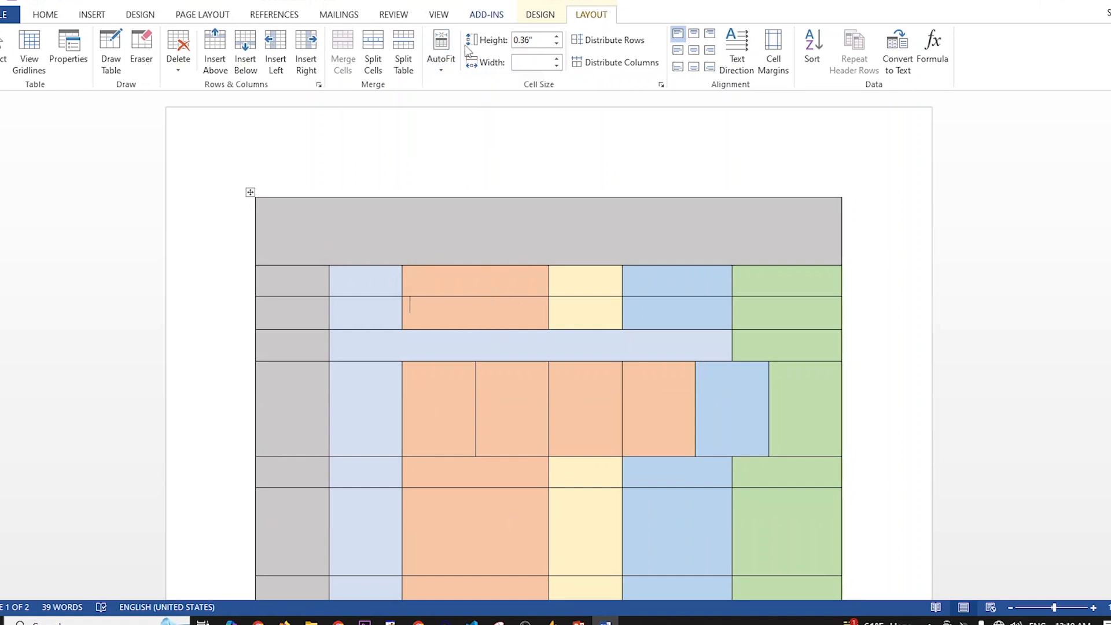
left_click(442, 58)
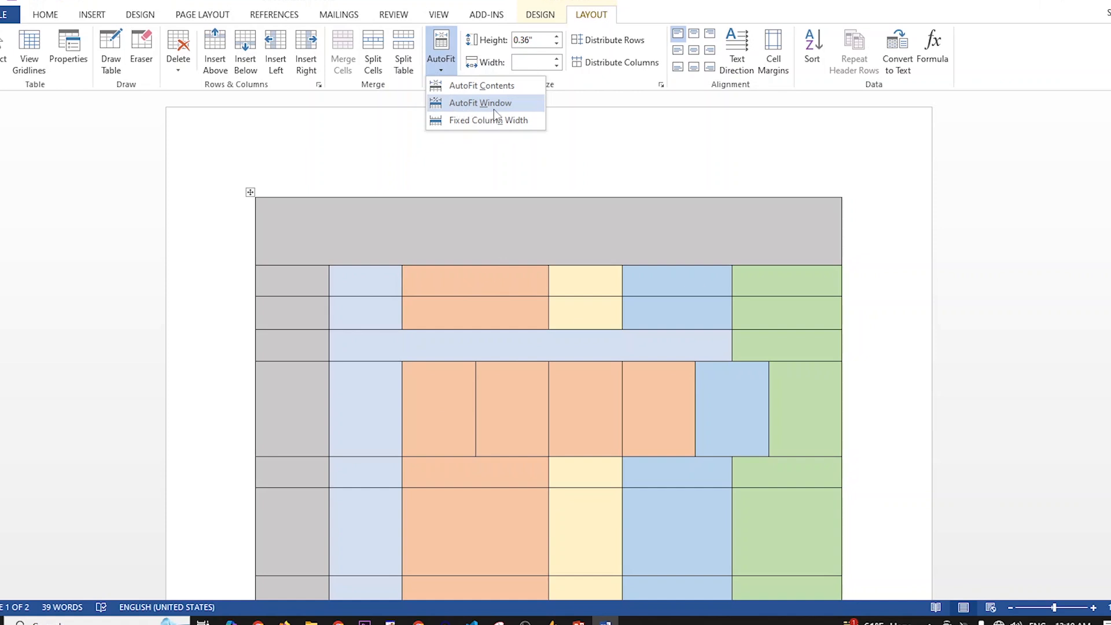
left_click(634, 297)
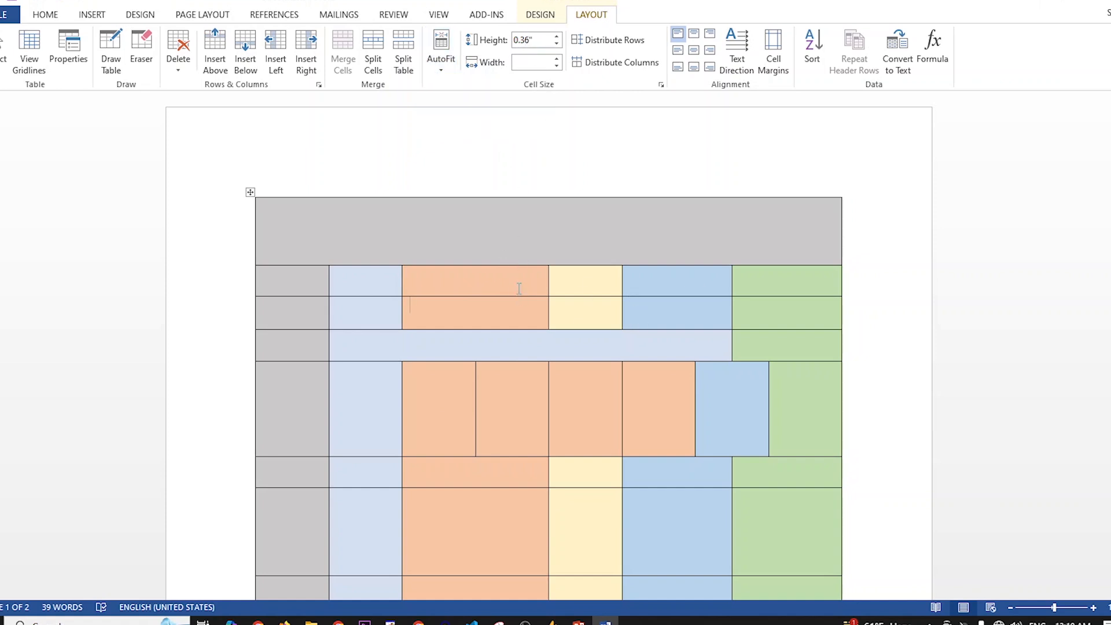
left_click(503, 237)
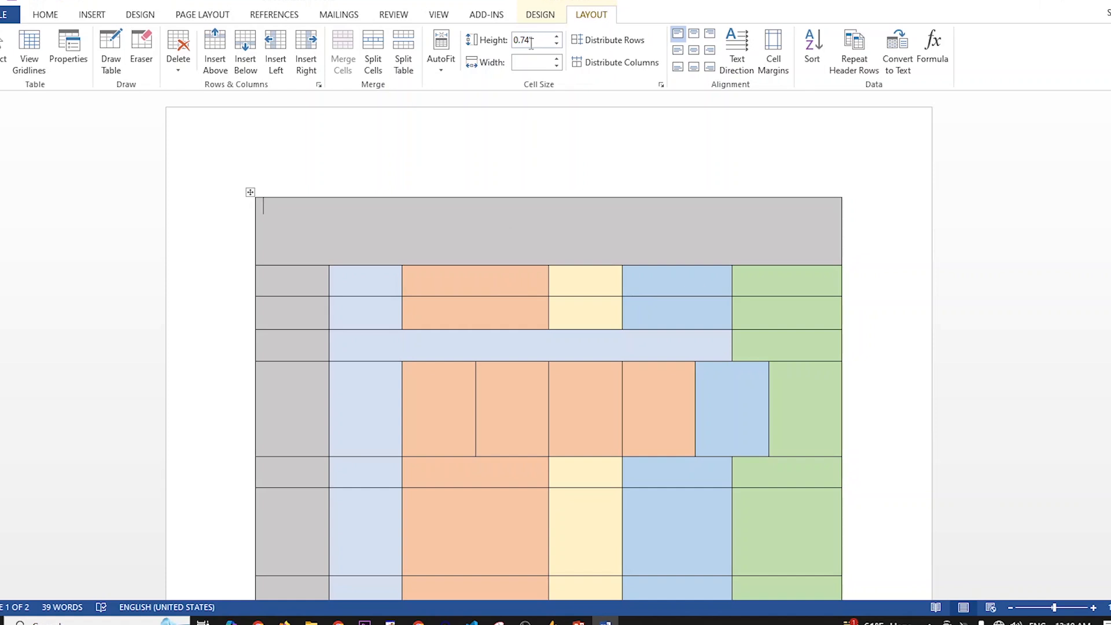
Try distributing the table's rows and columns evenly, and undo both changes.
left_click(467, 276)
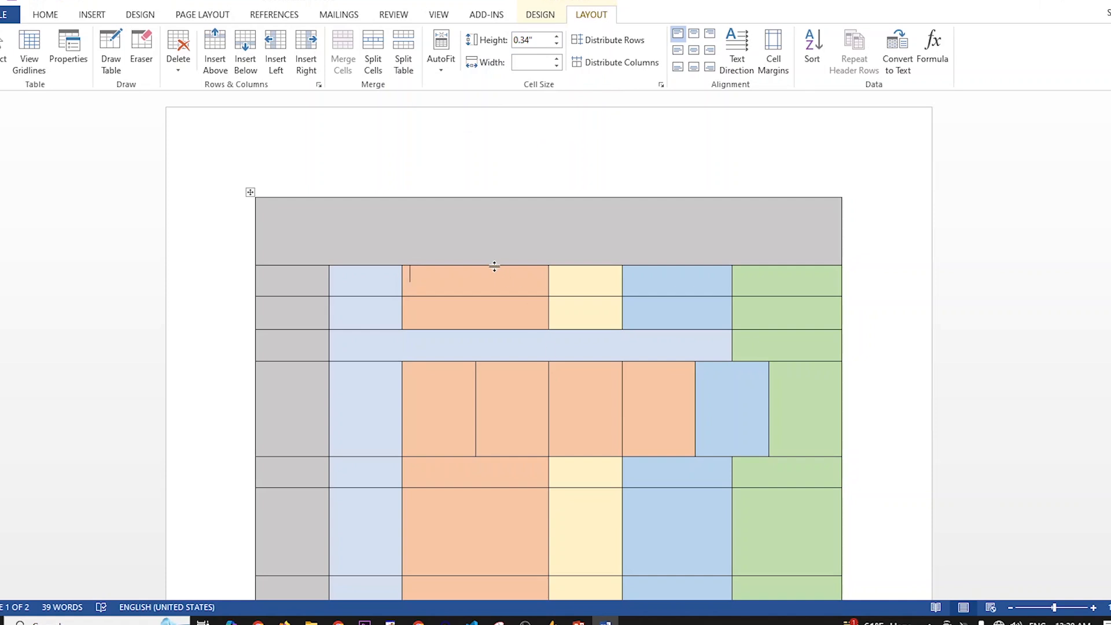
left_click(607, 41)
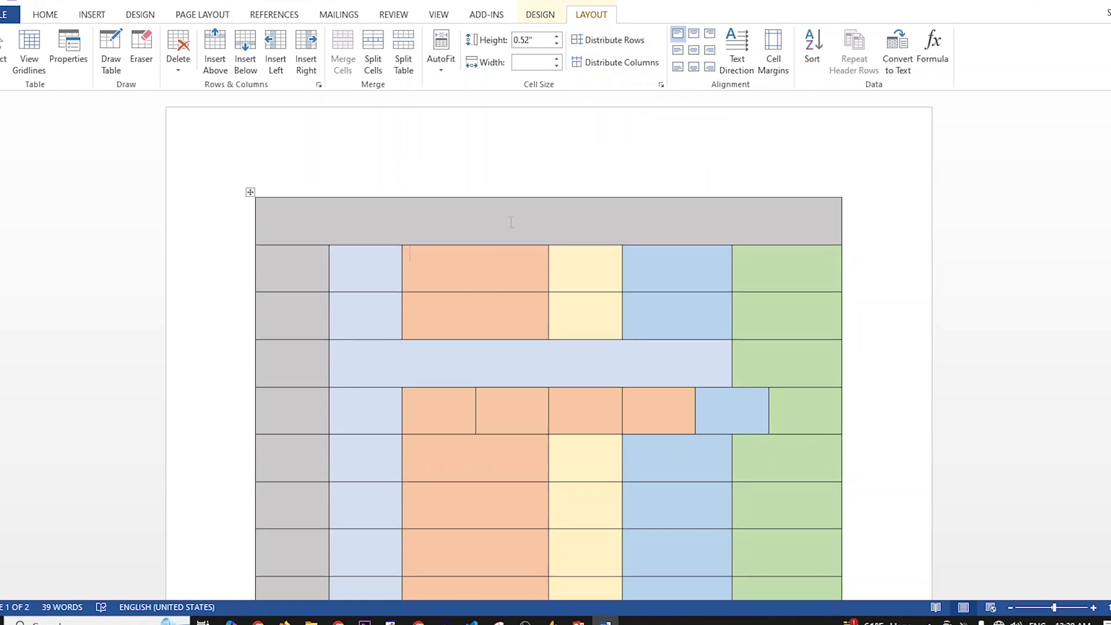
left_click(615, 62)
scroll(633, 471, "down", 1)
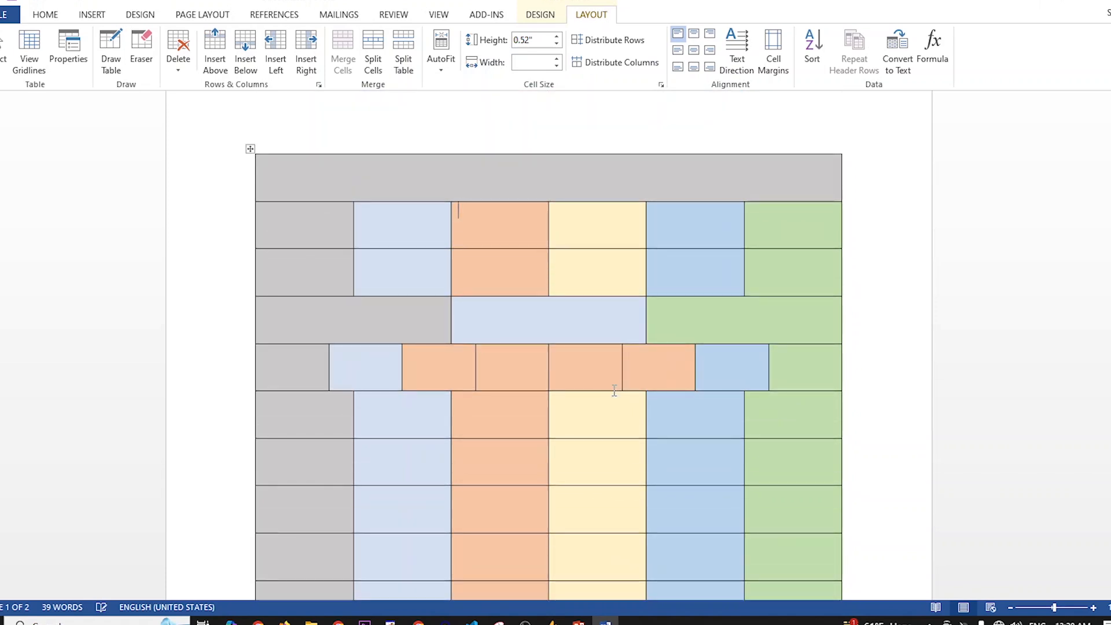
key("ctrl+z")
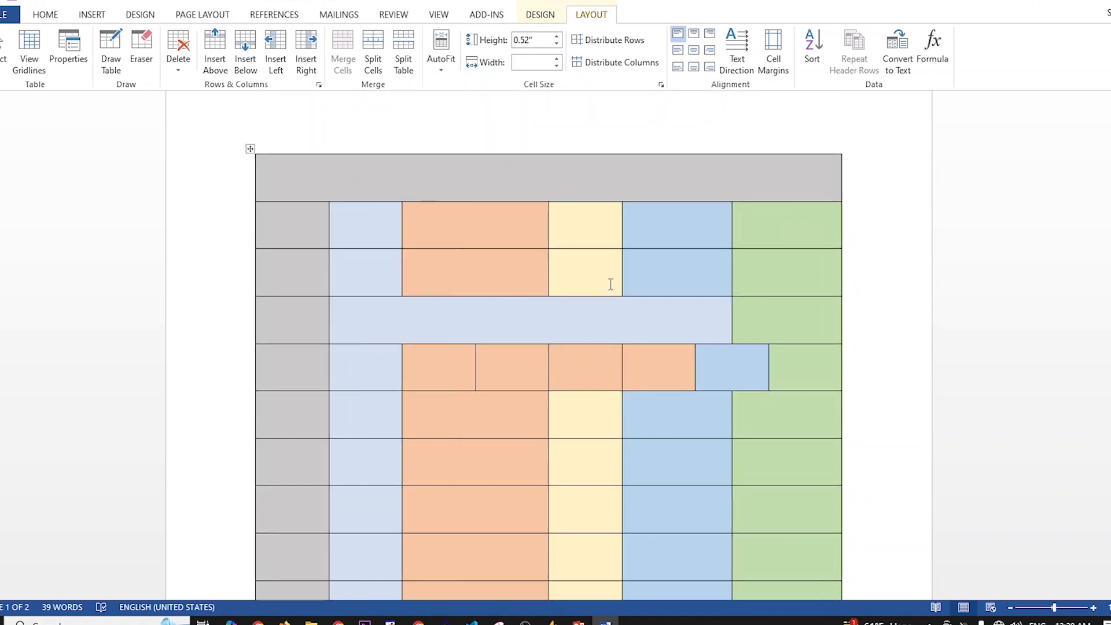
key("ctrl+z")
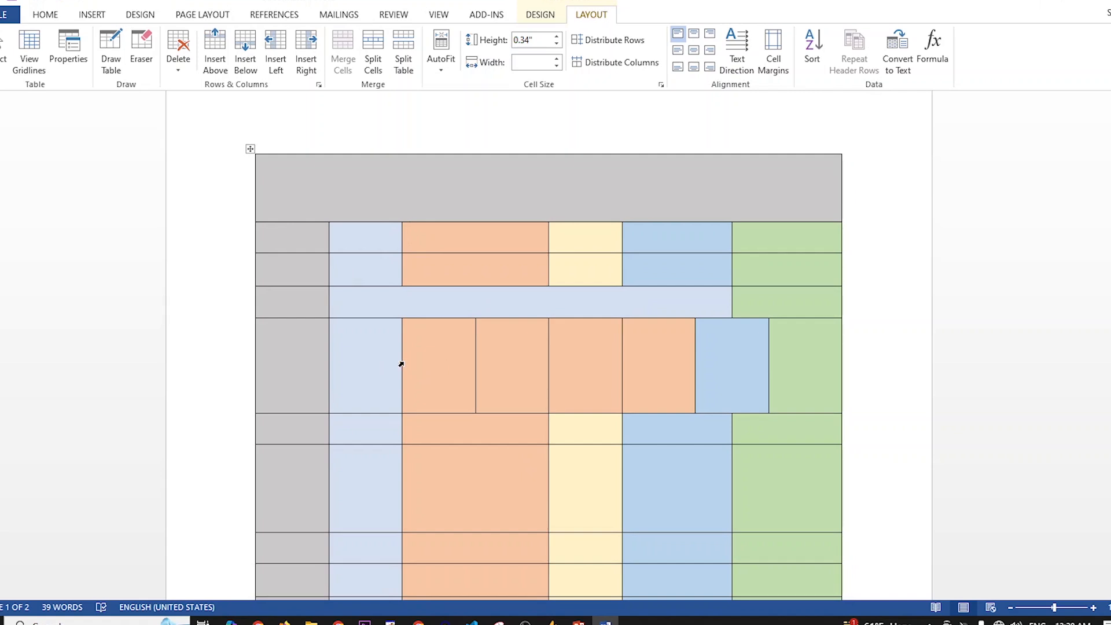
Distribute the table's rows evenly to equal heights and check the result down to the last row.
scroll(401, 364, "down", 3)
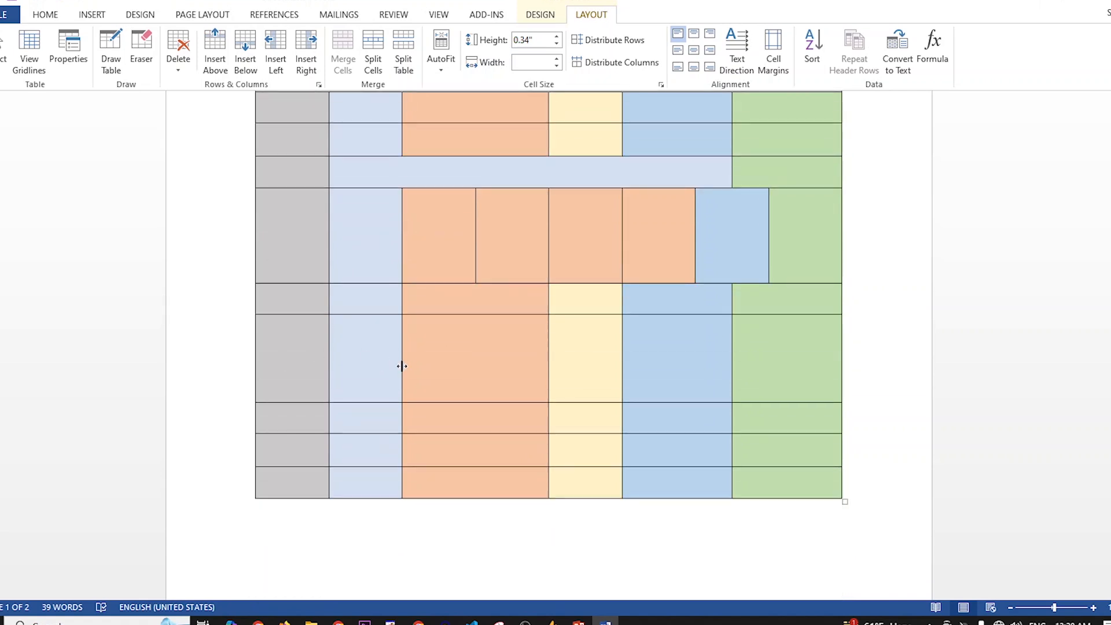
scroll(411, 387, "up", 4)
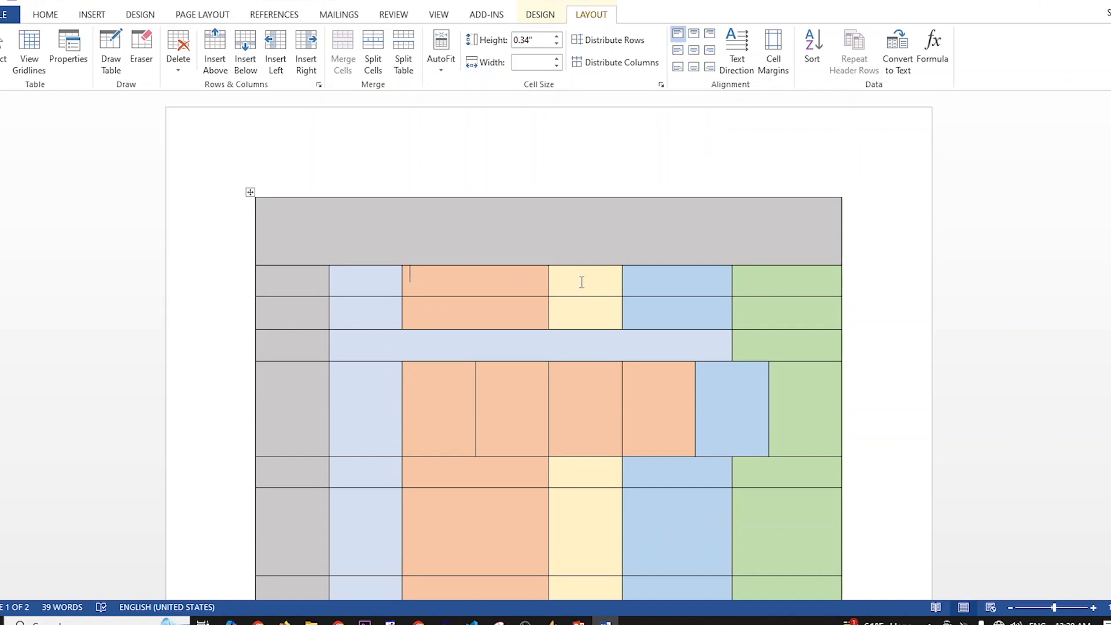
left_click(613, 47)
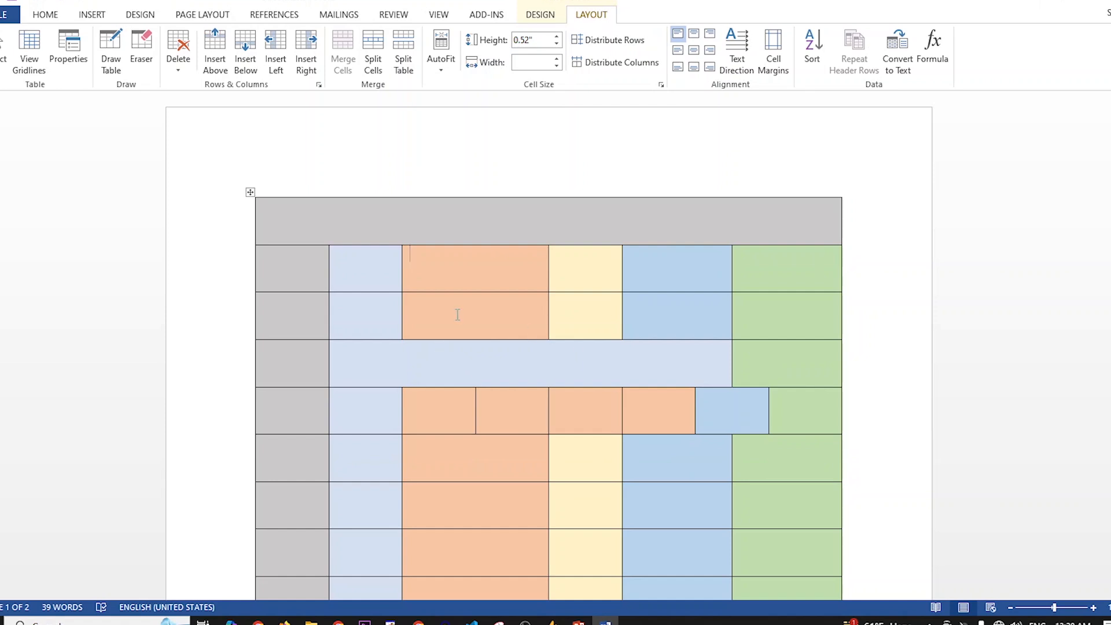
scroll(461, 325, "down", 3)
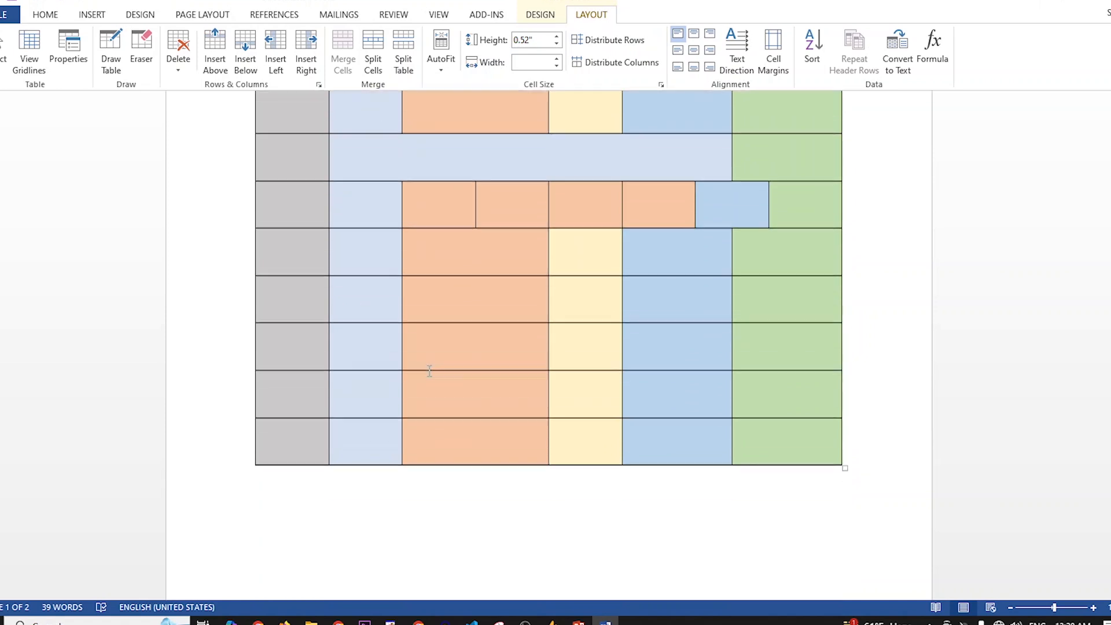
Distribute the table's columns evenly to equal widths and check the result down to the last row.
scroll(473, 378, "up", 2)
scroll(473, 378, "up", 2)
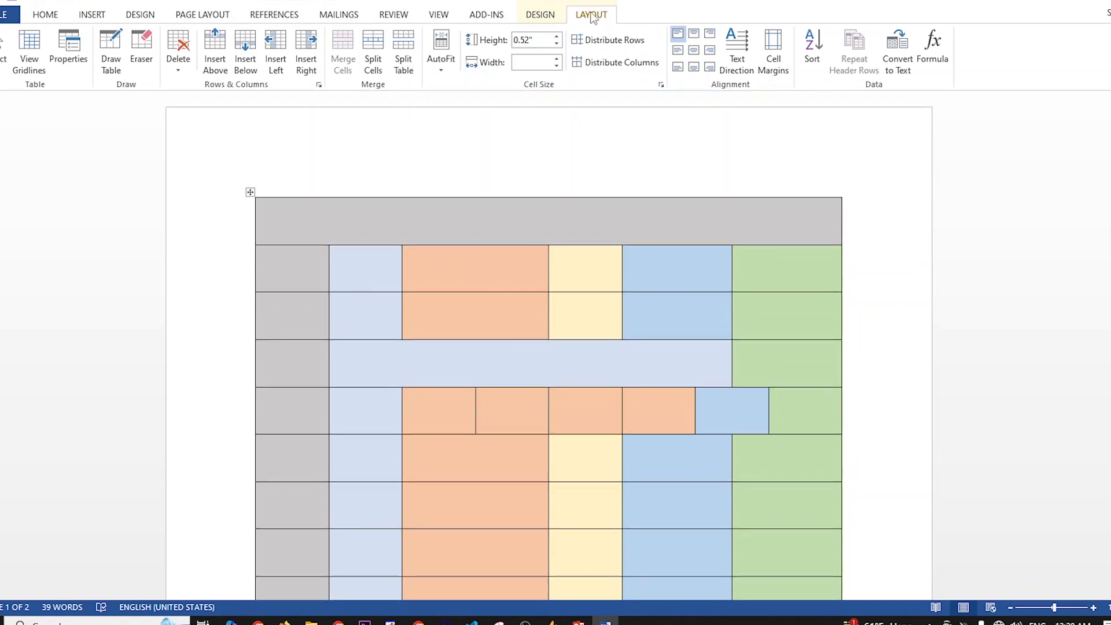
left_click(610, 65)
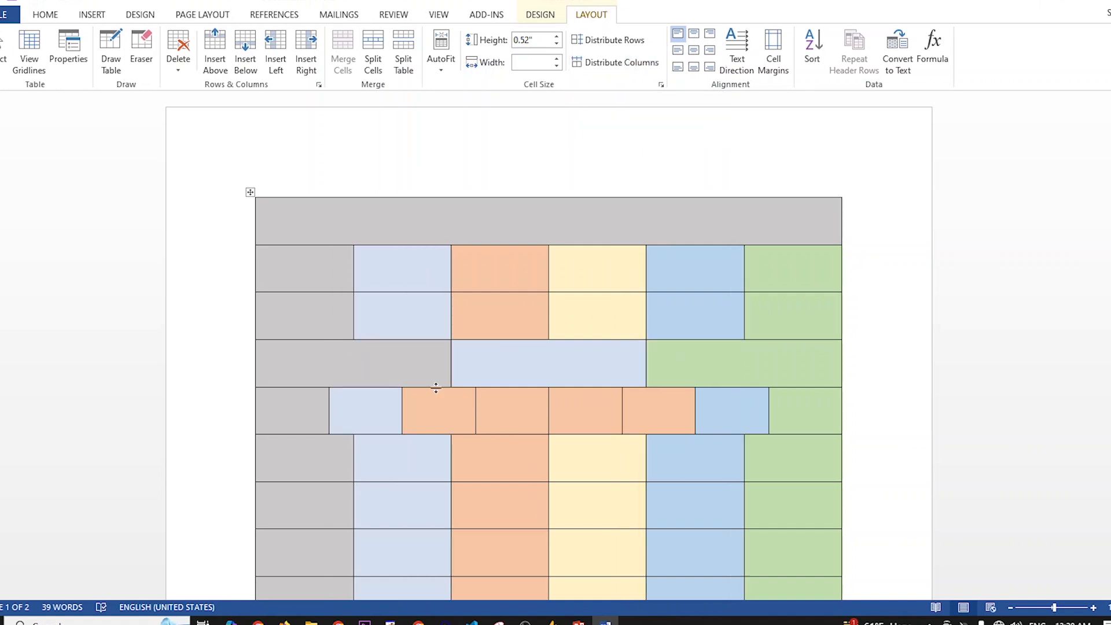
scroll(436, 388, "down", 3)
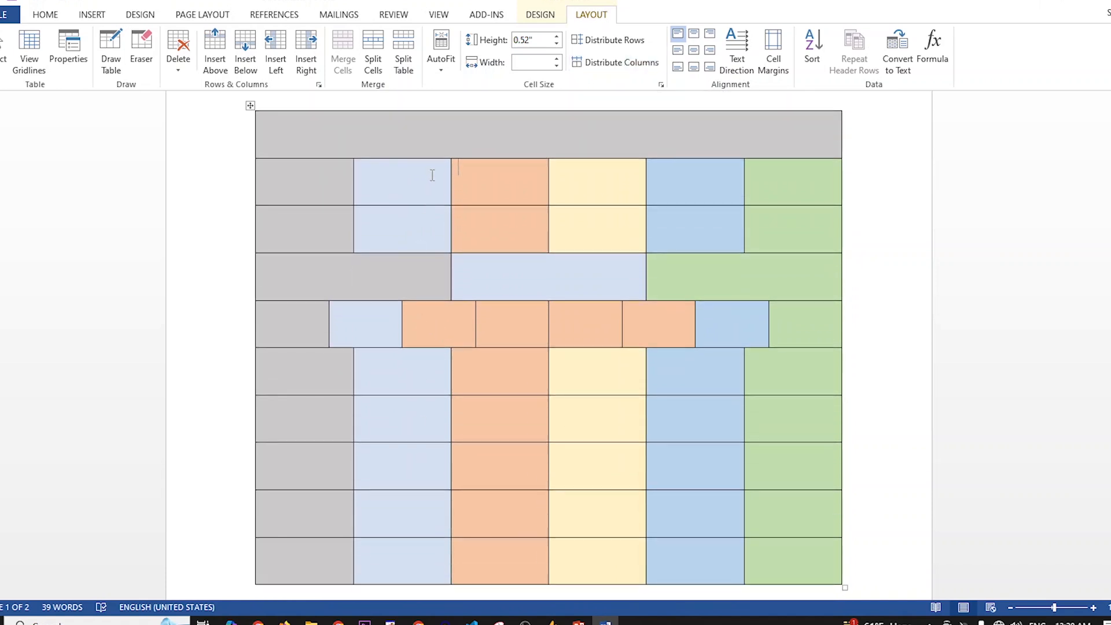
scroll(416, 437, "up", 3)
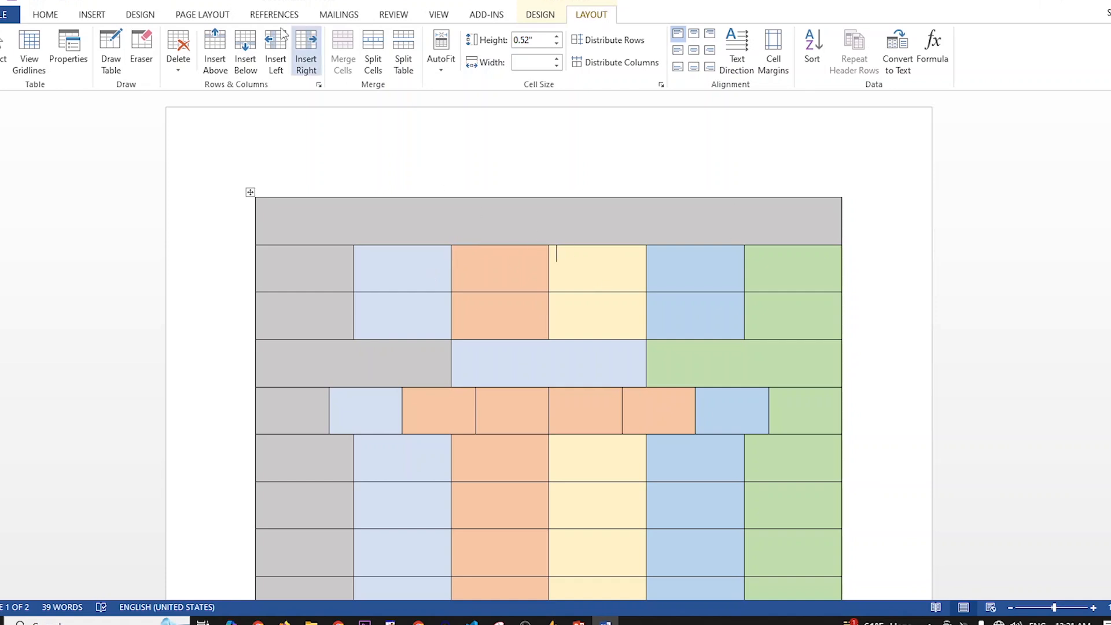
Enter 55 in the light blue cell of the table's second row.
left_click(96, 16)
left_click(46, 15)
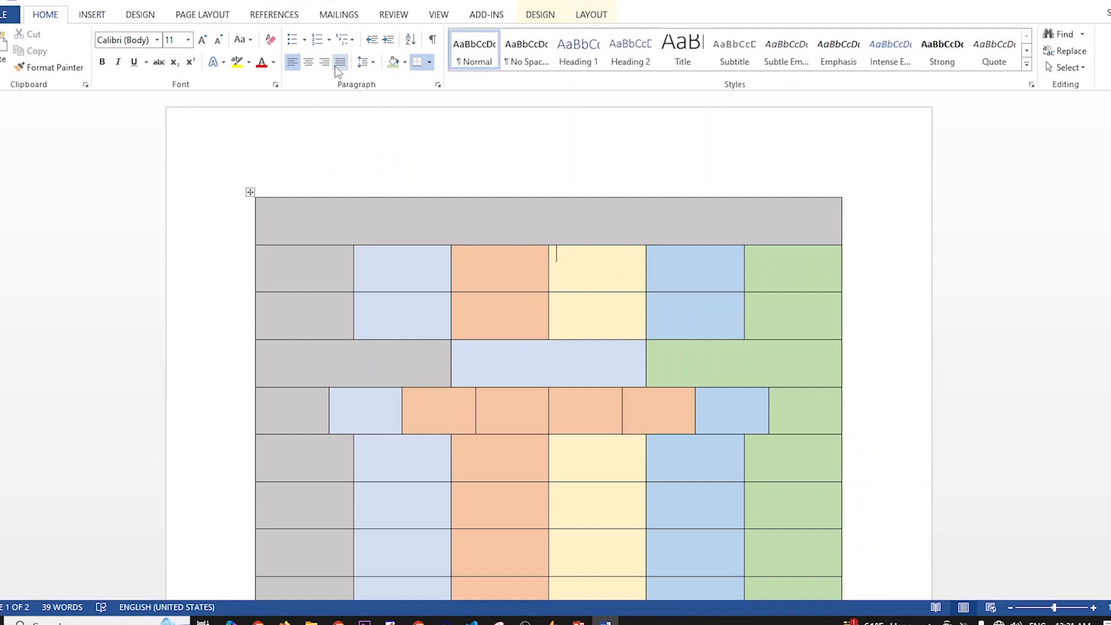
left_click(415, 280)
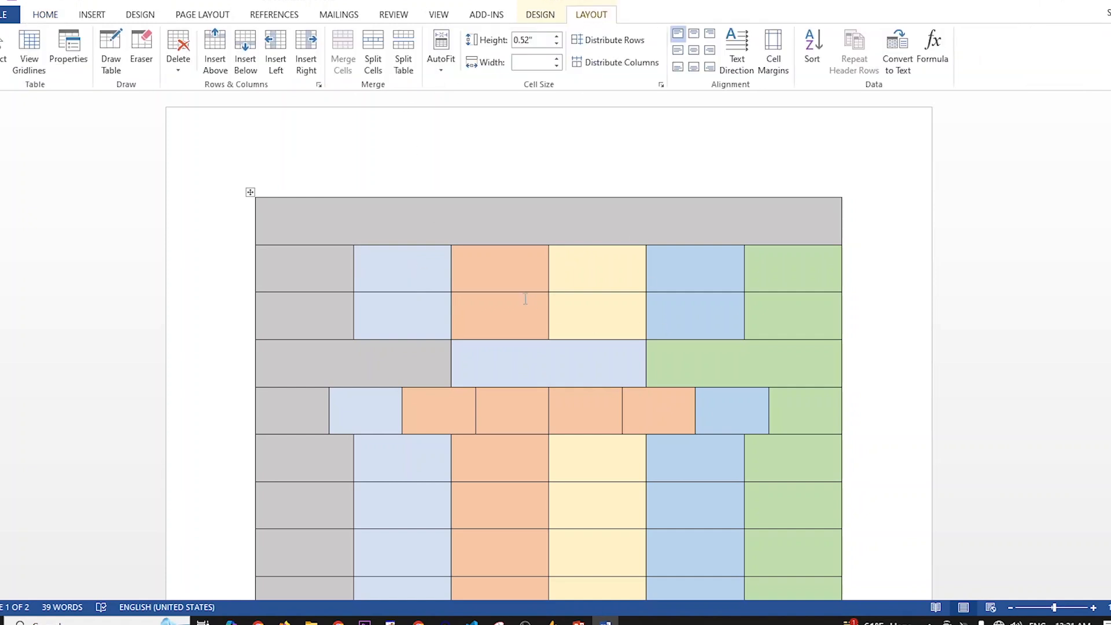
type("55")
Center the 55 horizontally in its cell, and align it to the cell's middle centre.
left_click_drag(390, 256, 361, 258)
left_click(376, 254)
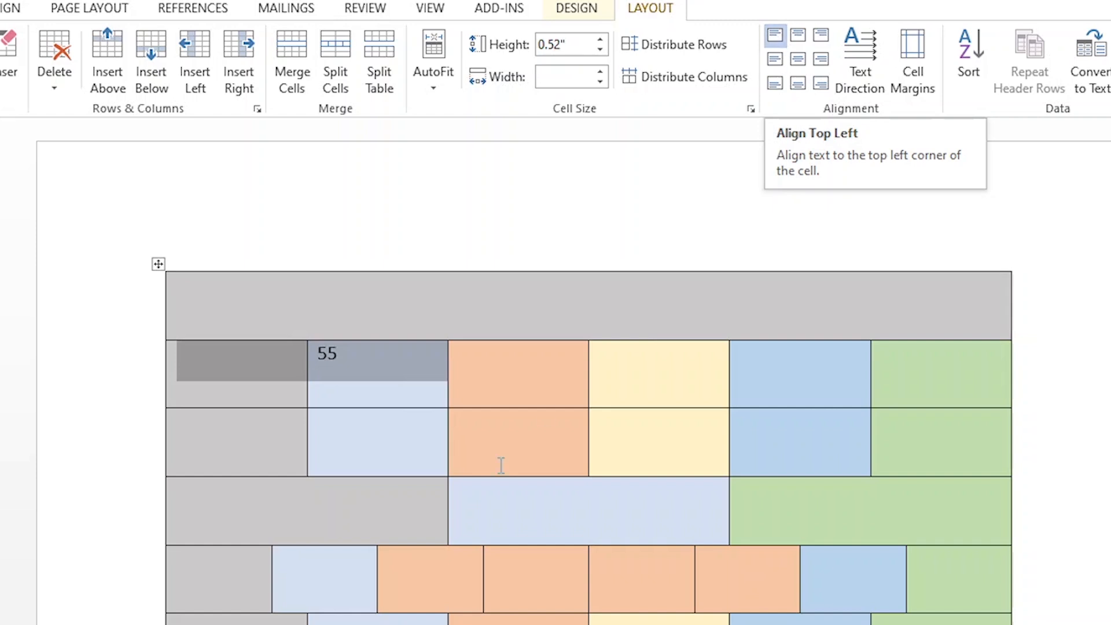
left_click(334, 356)
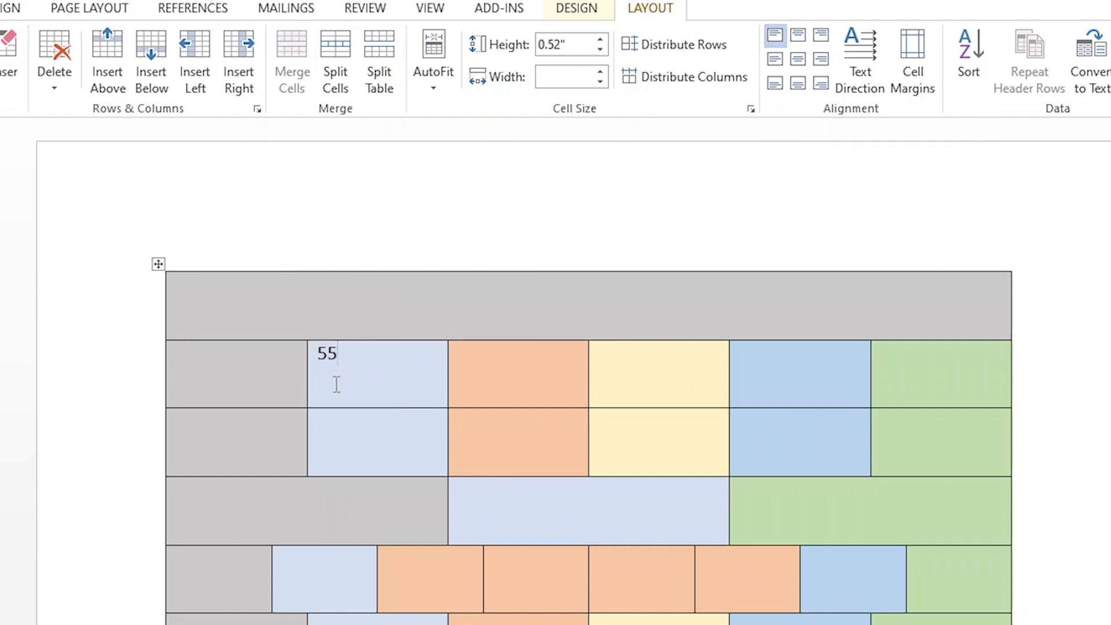
left_click_drag(334, 351, 321, 350)
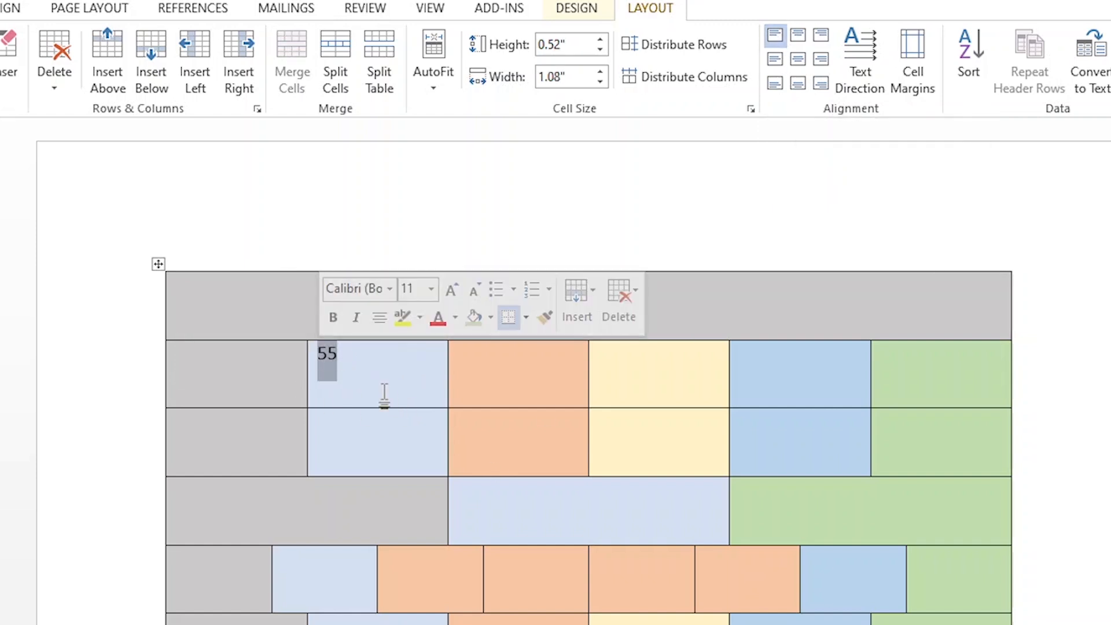
left_click(0, 8)
left_click(0, 8)
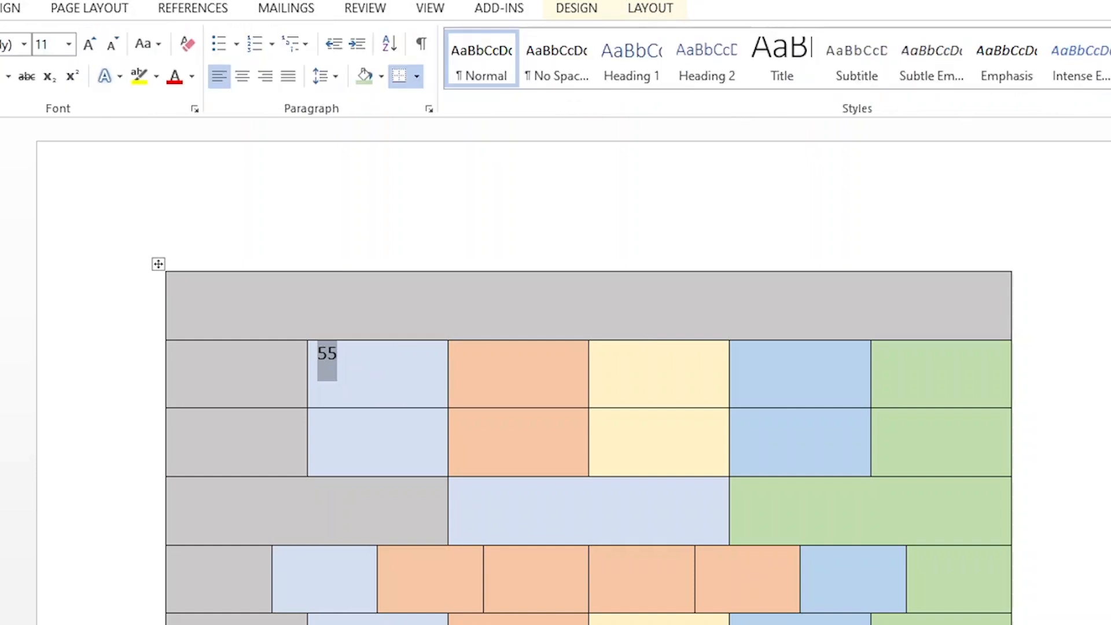
left_click(243, 77)
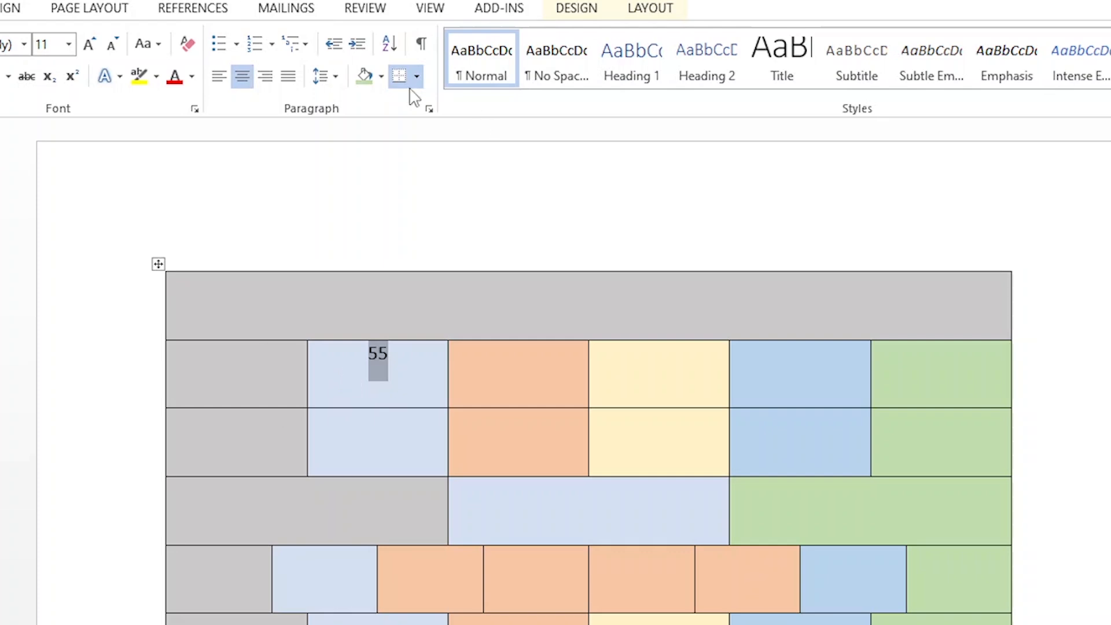
left_click(649, 8)
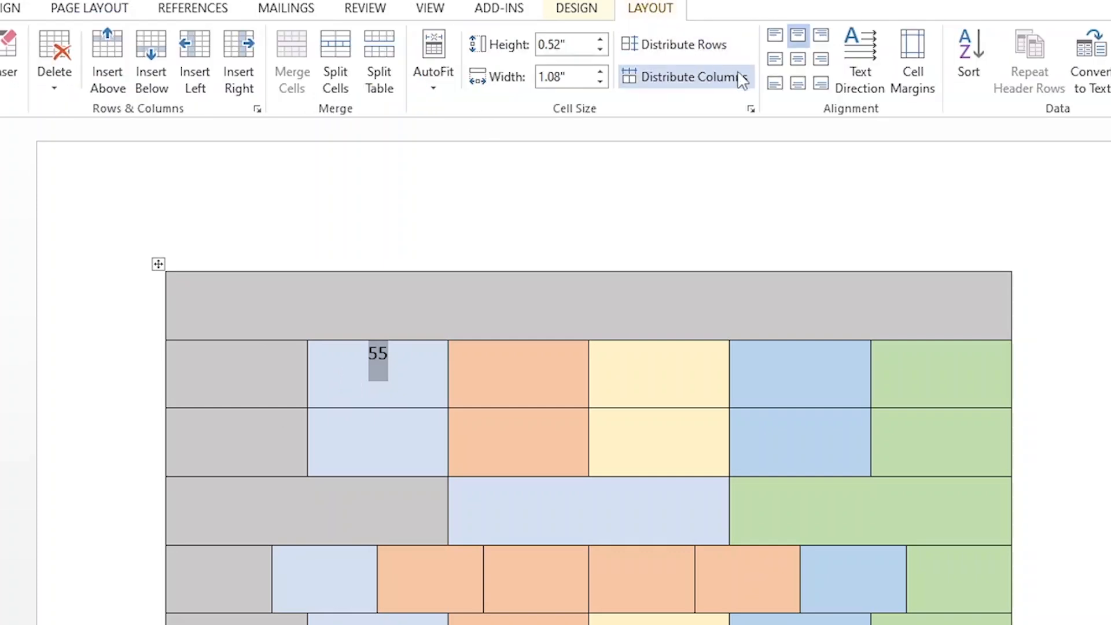
left_click(798, 58)
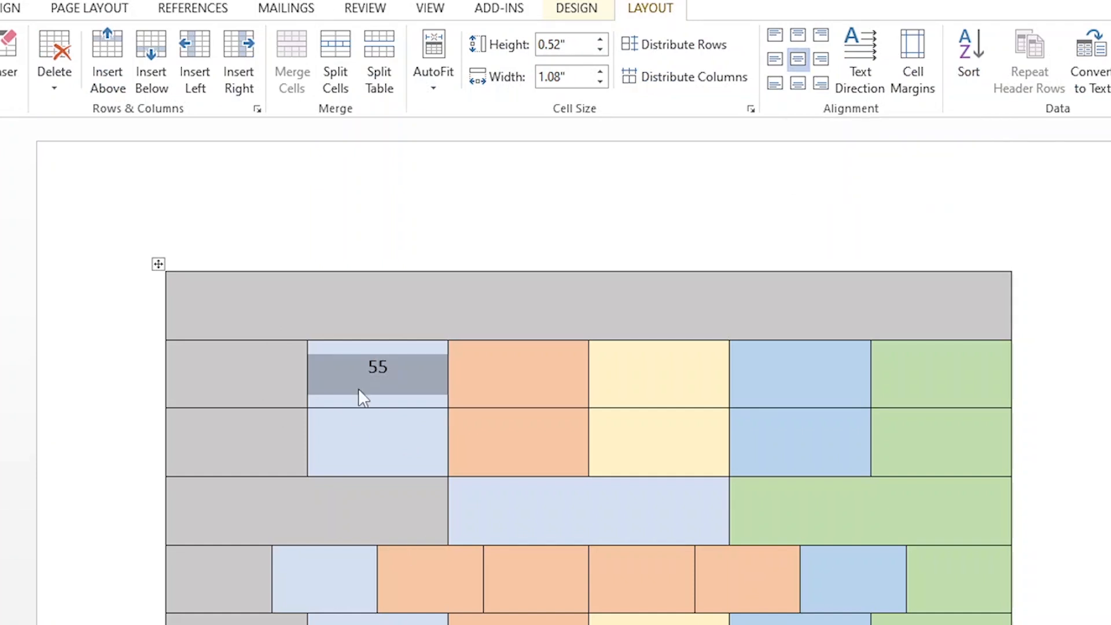
Try the bottom centre, bottom right and centre left cell alignments on the 55, and return it to Align Center.
left_click_drag(405, 366, 369, 371)
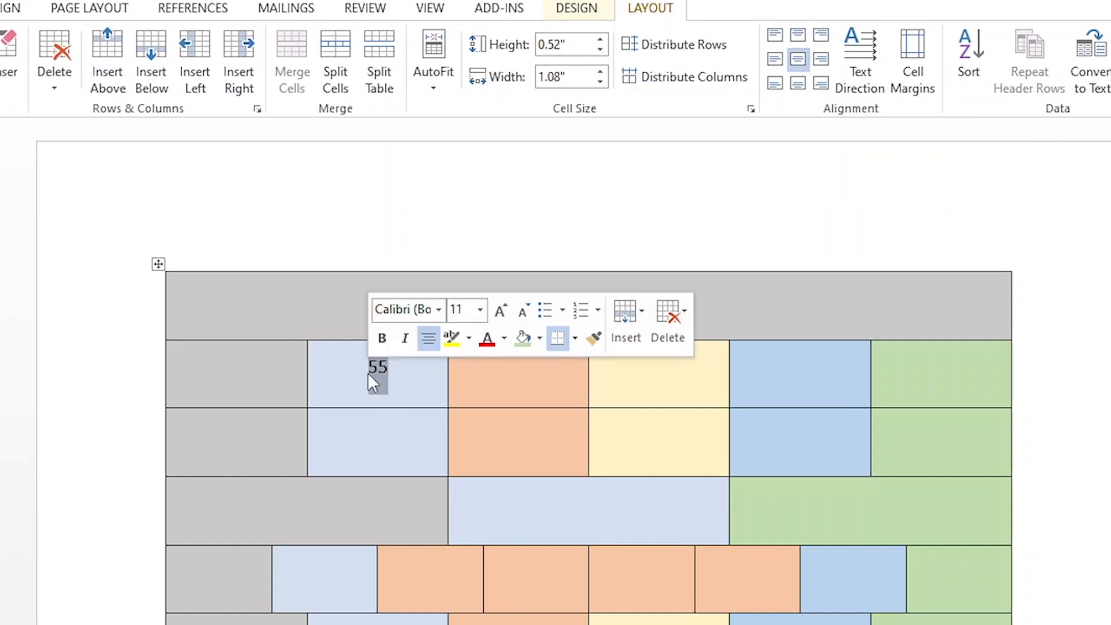
left_click(801, 87)
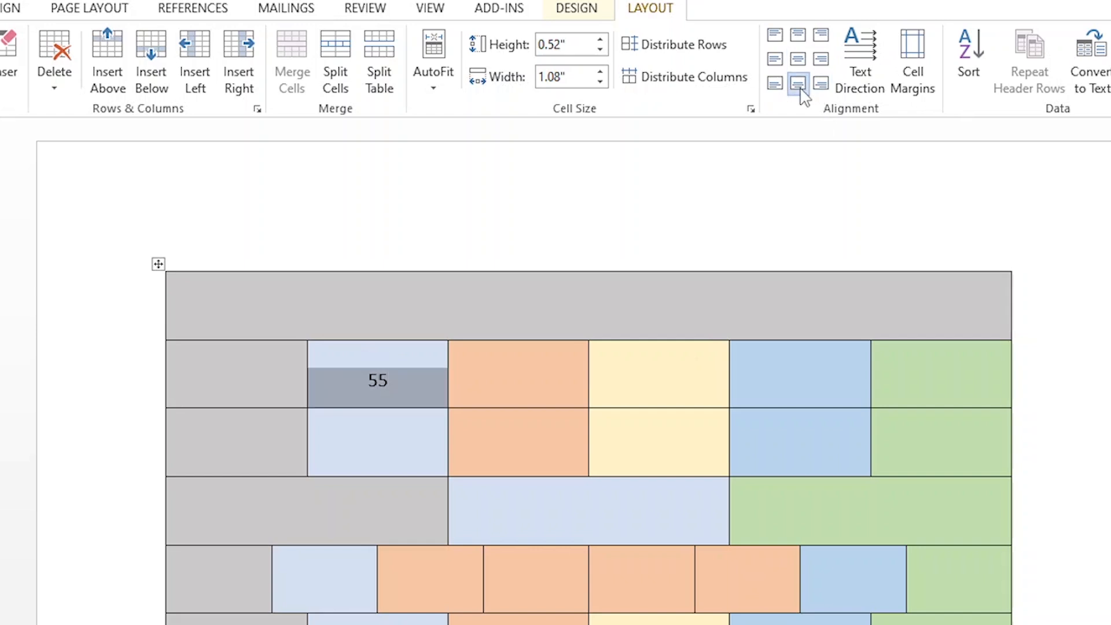
left_click(824, 88)
left_click(801, 87)
left_click(774, 60)
left_click(798, 59)
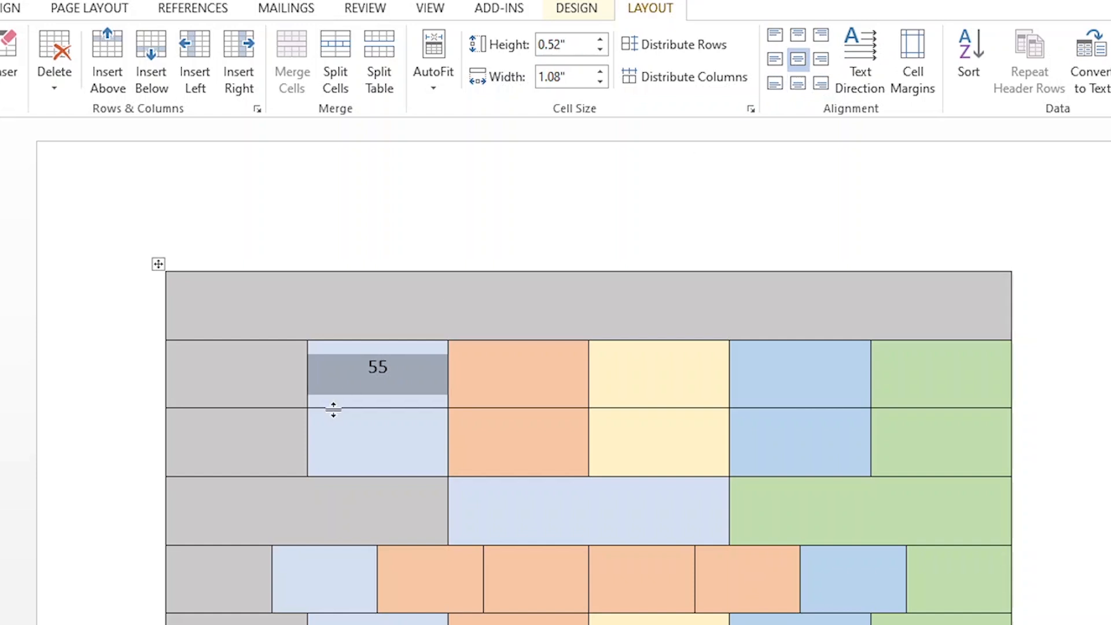
left_click(414, 392)
left_click(472, 380)
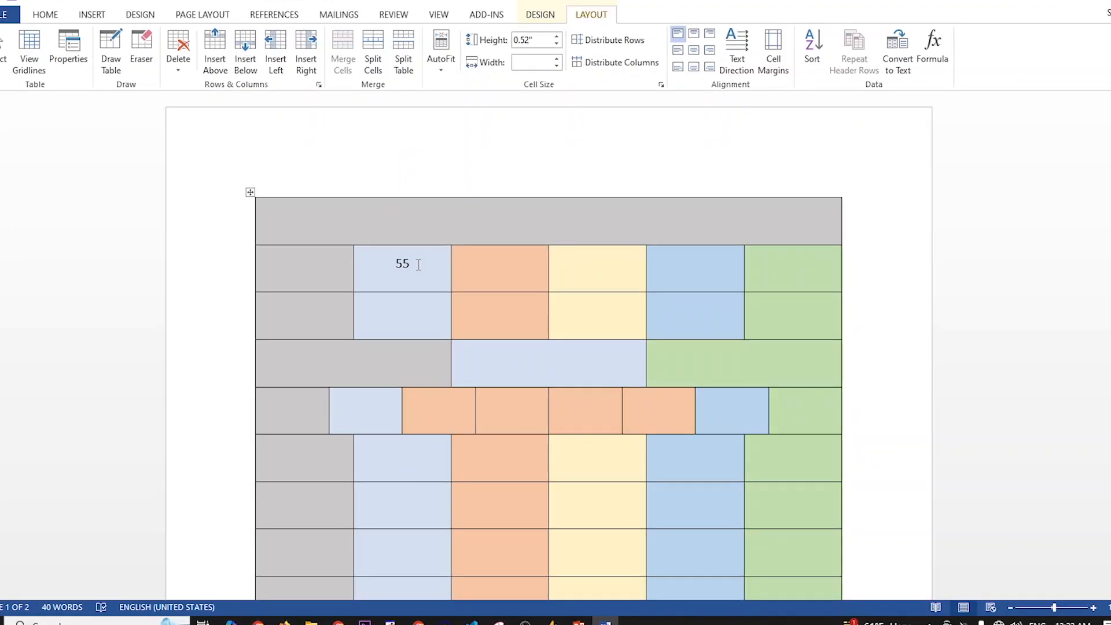
Replace the 55 in the second row's light blue cell with "The tech vai".
left_click_drag(394, 369, 355, 370)
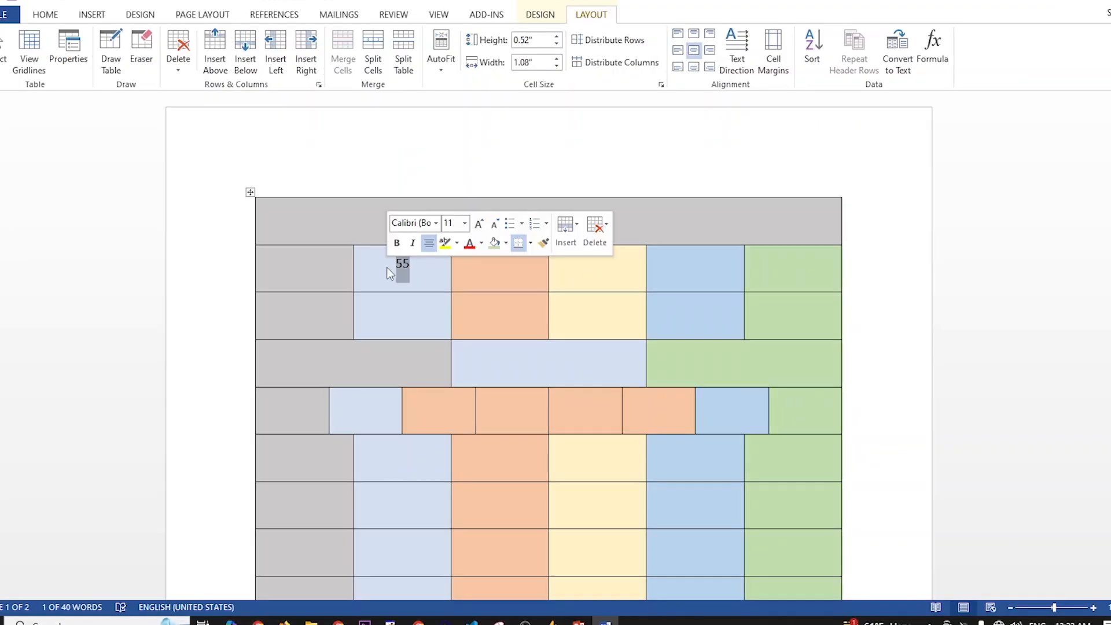
type("The te")
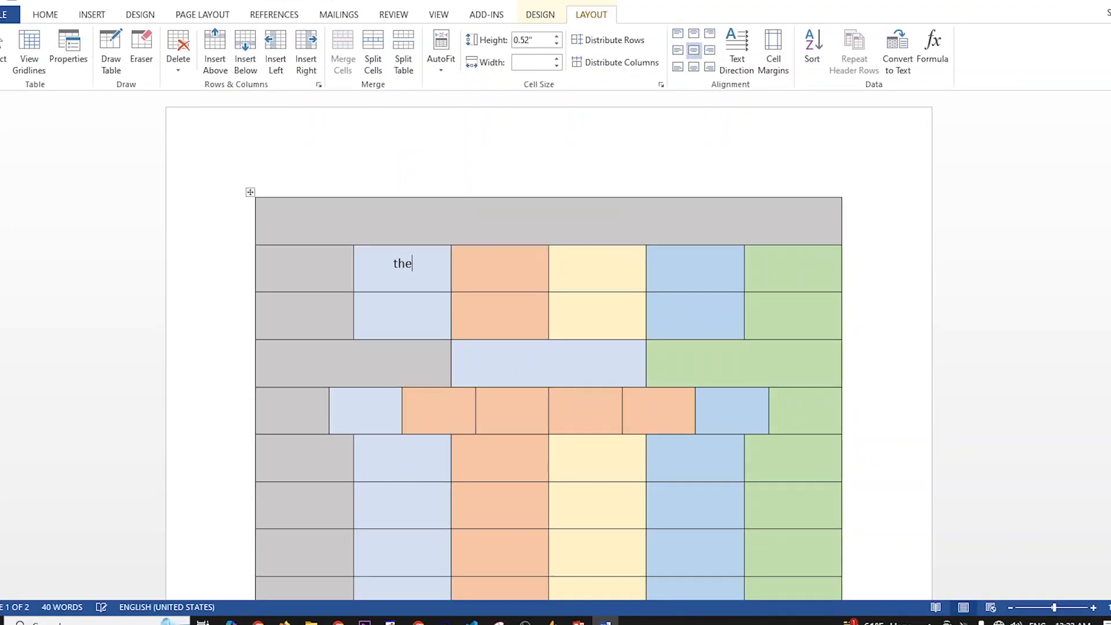
type("ch vai")
Rotate the cell's text through both vertical directions and back to horizontal, enlarging the row's height to 1.03" for the rotated text.
left_click_drag(438, 265, 372, 276)
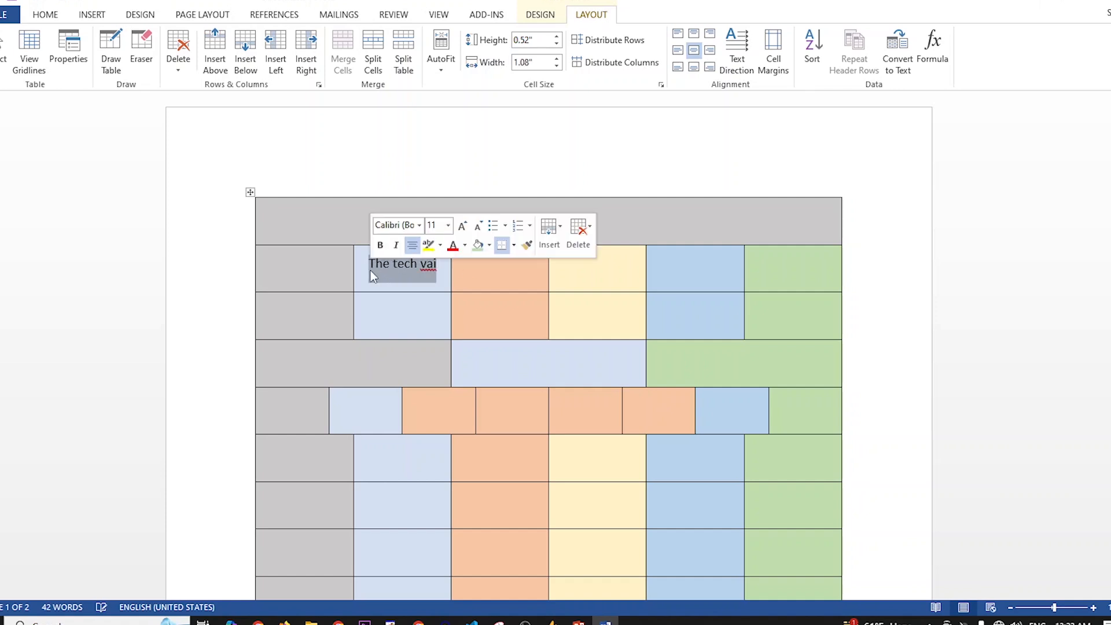
left_click(748, 65)
left_click_drag(430, 317, 432, 340)
left_click(738, 44)
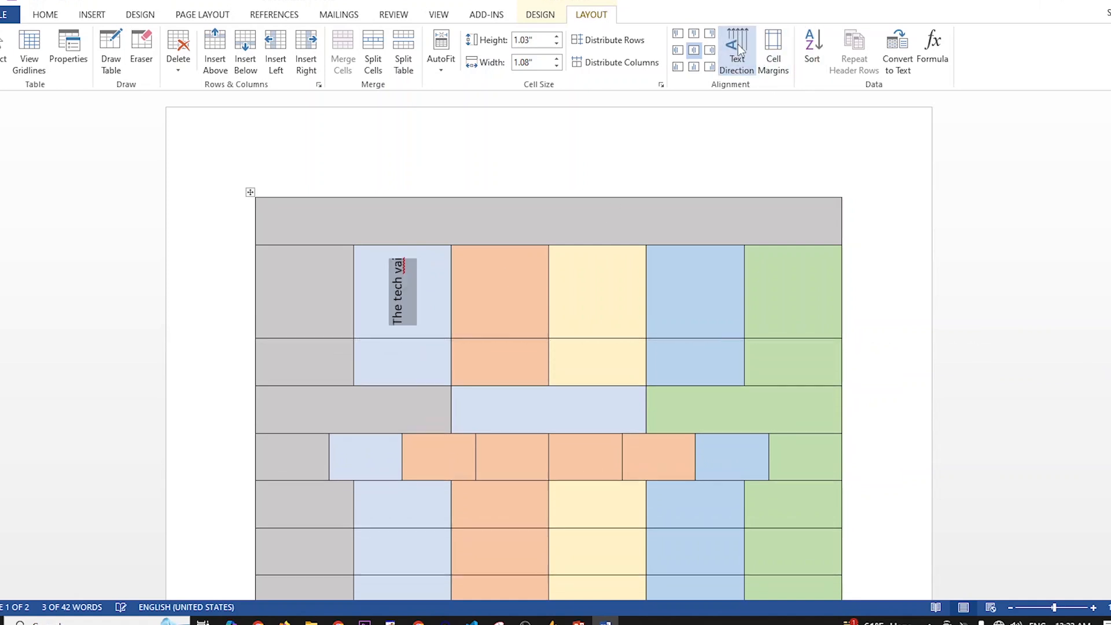
left_click(738, 44)
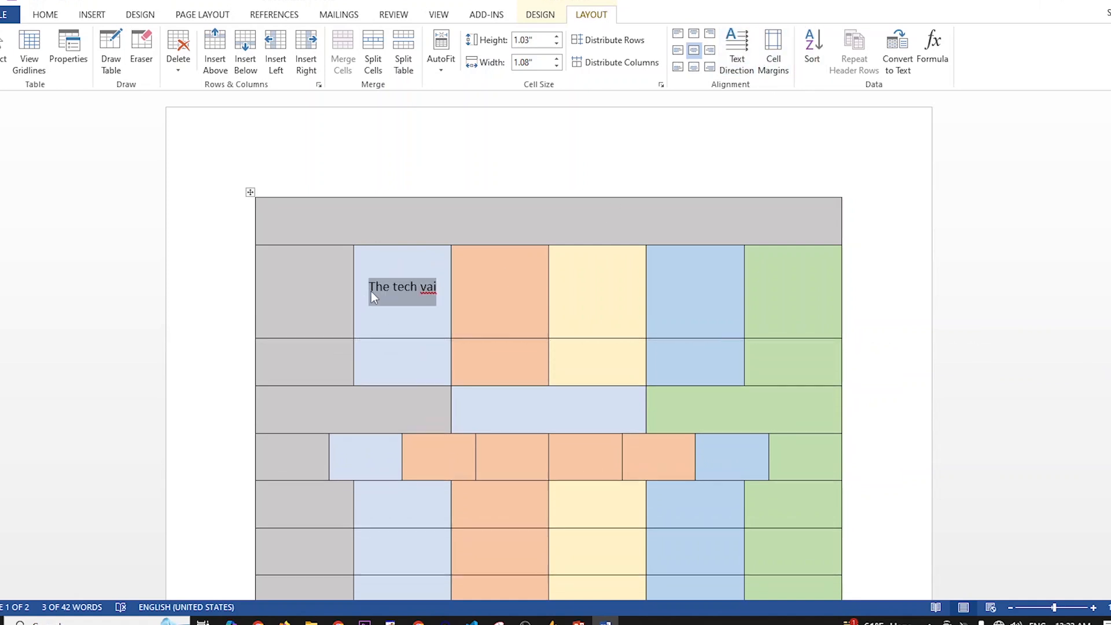
Cycle the direction of "The tech vai" through the vertical orientations twice more, ending with horizontal text.
left_click(733, 55)
left_click(734, 58)
left_click(735, 59)
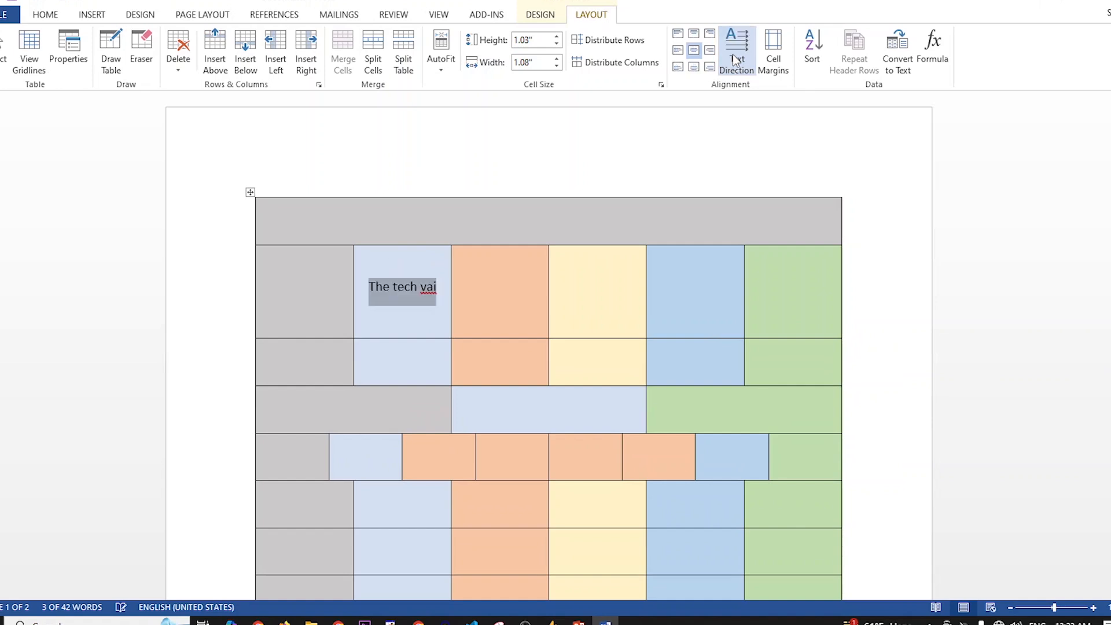
left_click(735, 59)
left_click(734, 59)
left_click(735, 59)
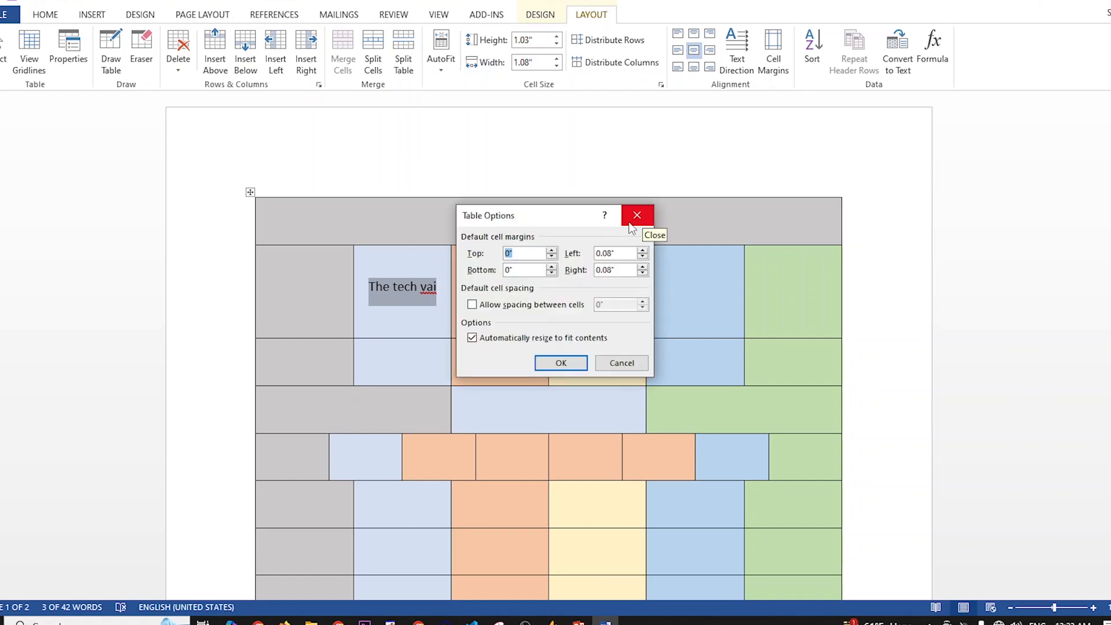
Examine the default cell margins and spacing in the Table Options, and leave them without applying changes.
left_click(638, 217)
left_click(588, 297)
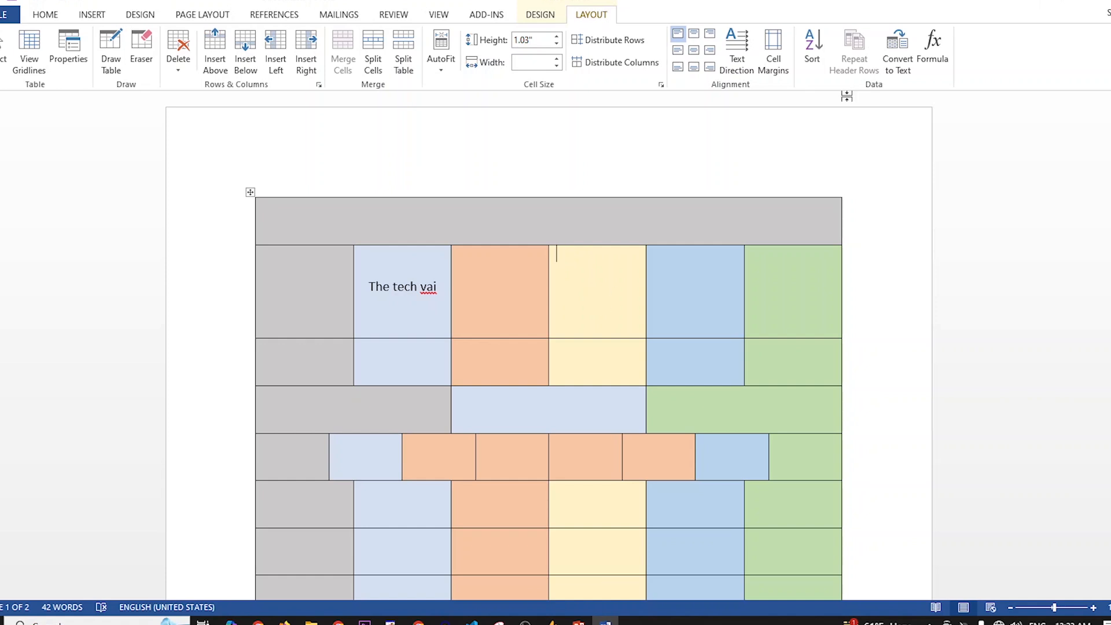
left_click(775, 73)
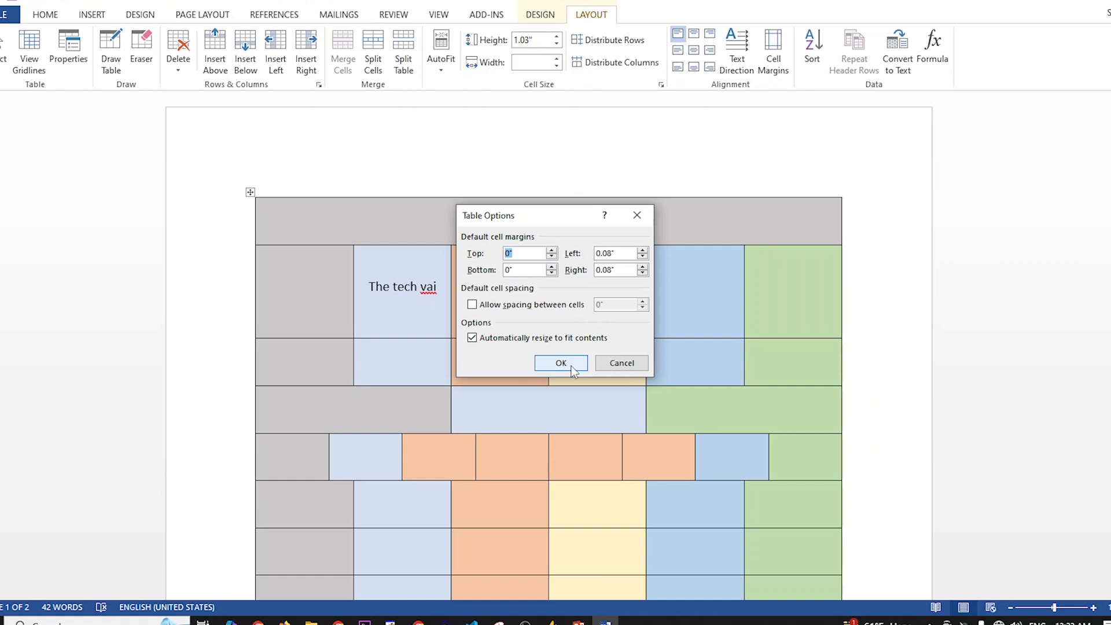
left_click(631, 363)
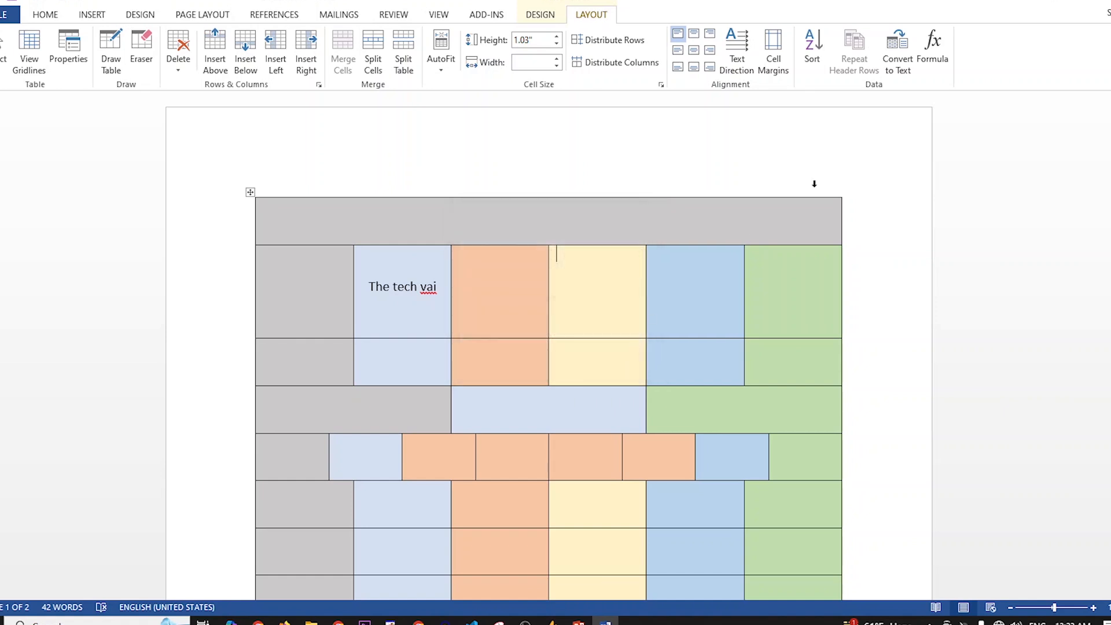
Try converting the table to text separated with tabs, and undo the conversion.
left_click(901, 69)
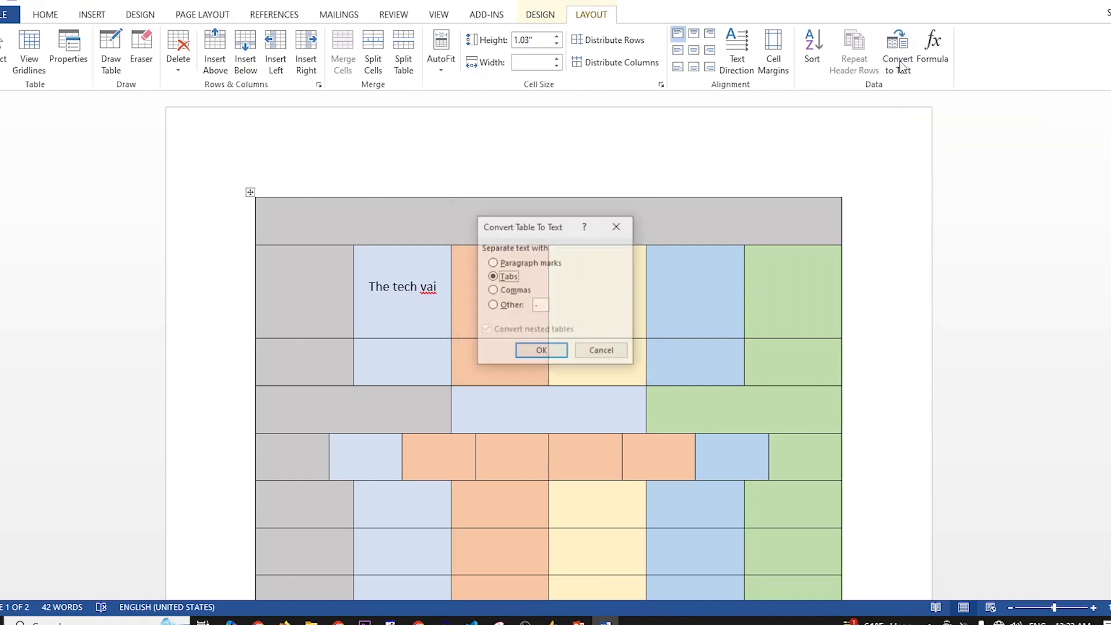
left_click(531, 350)
left_click(583, 278)
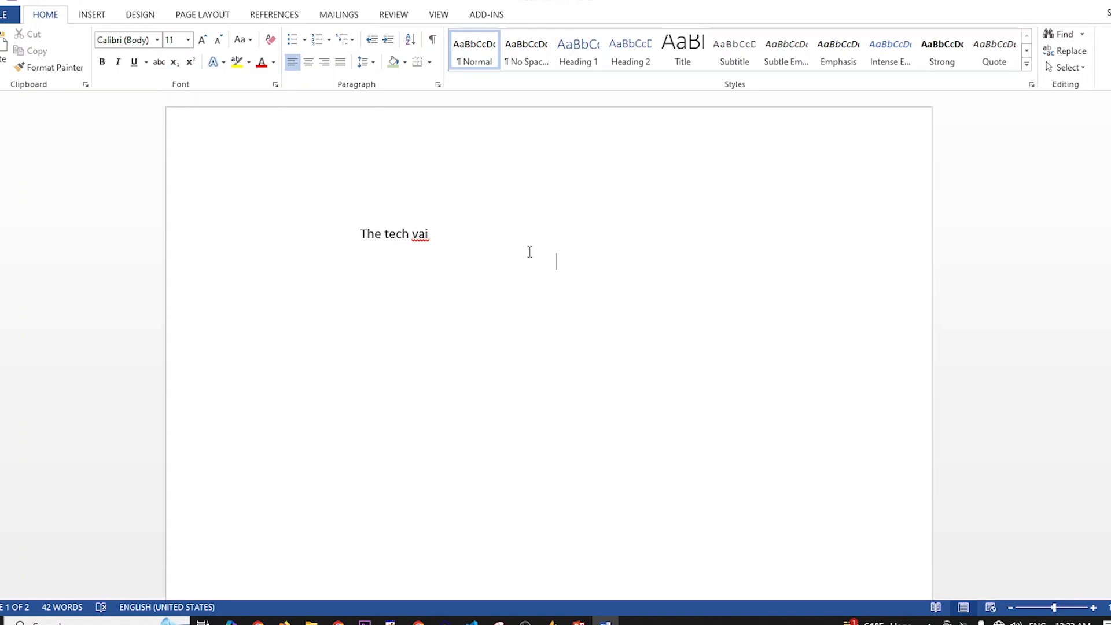
key("ctrl+z")
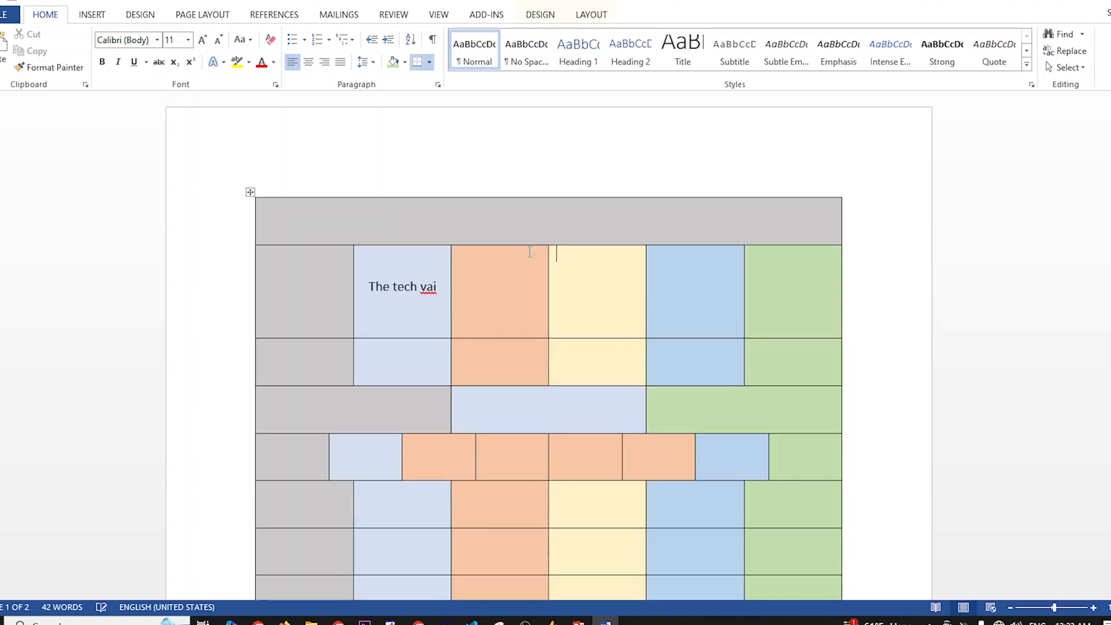
Enter 5465456 in the second row's orange cell and 6546546 in the fifth cell of the fifth row.
left_click(477, 295)
type("5465456")
left_click(599, 290)
left_click(592, 465)
type("6546546")
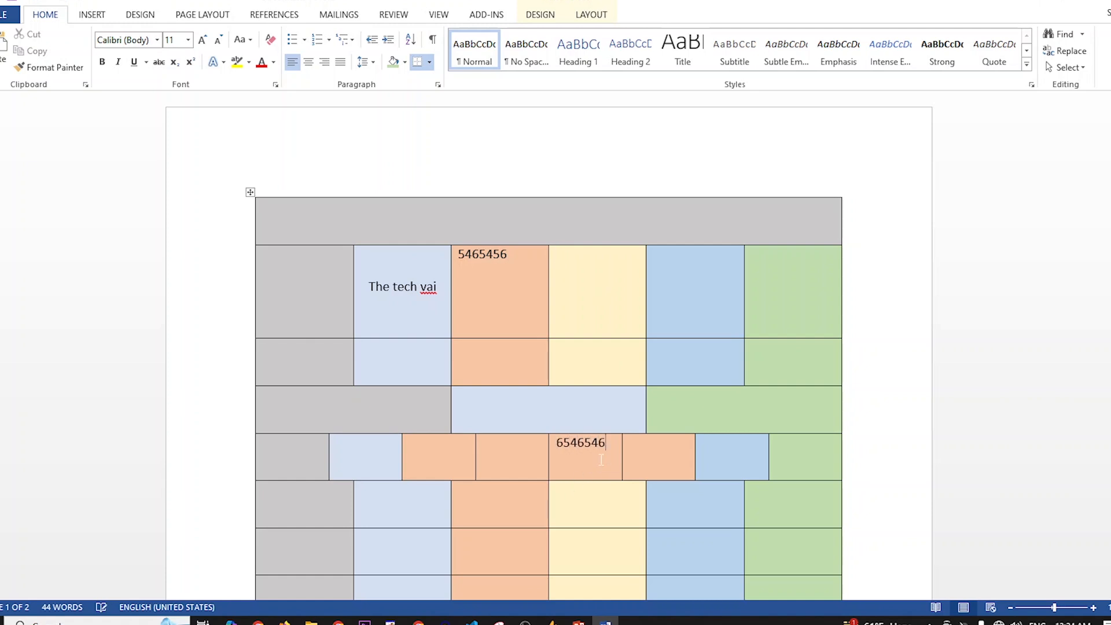
Enter 44 in the sixth row's light blue cell and 44444 in the last row's orange cell.
scroll(415, 483, "down", 1)
left_click(414, 484)
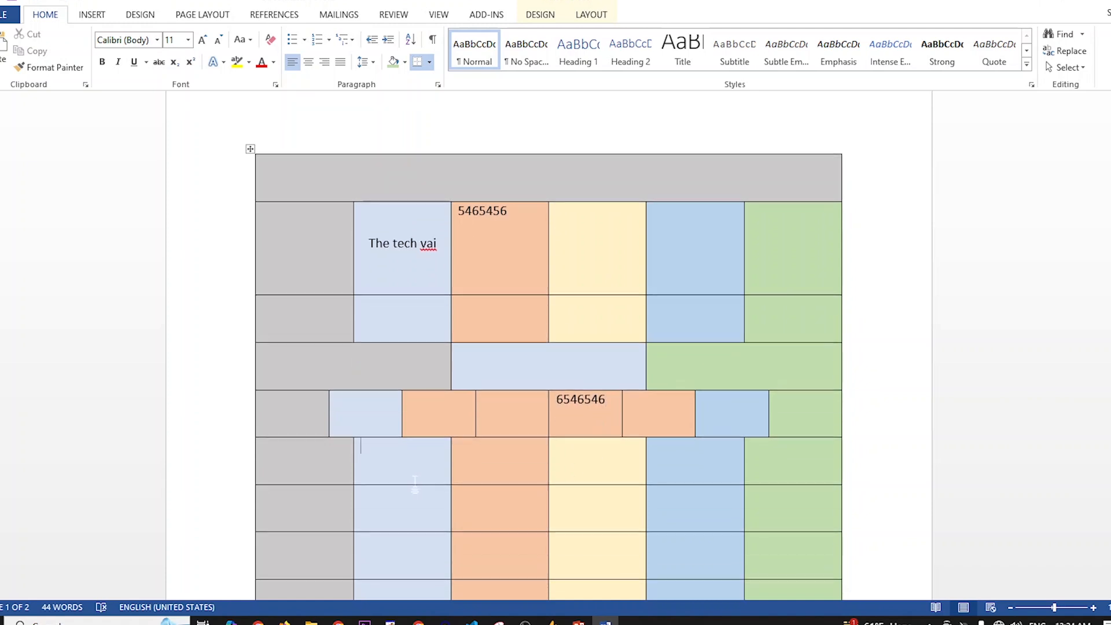
type("44")
scroll(414, 484, "down", 4)
left_click(474, 466)
type("44444")
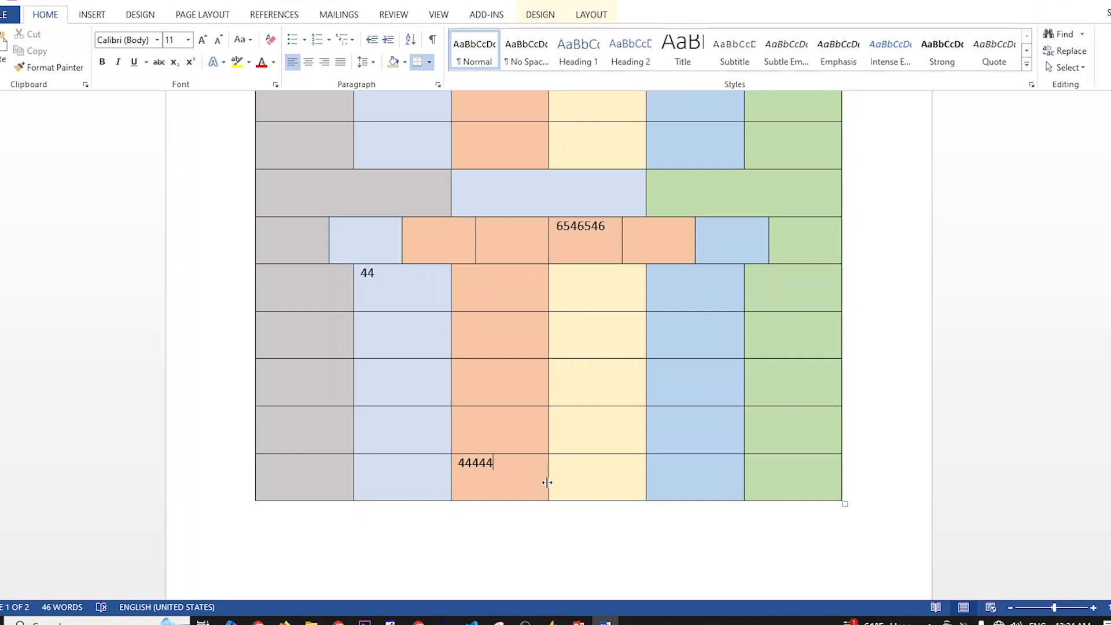
scroll(547, 482, "up", 3)
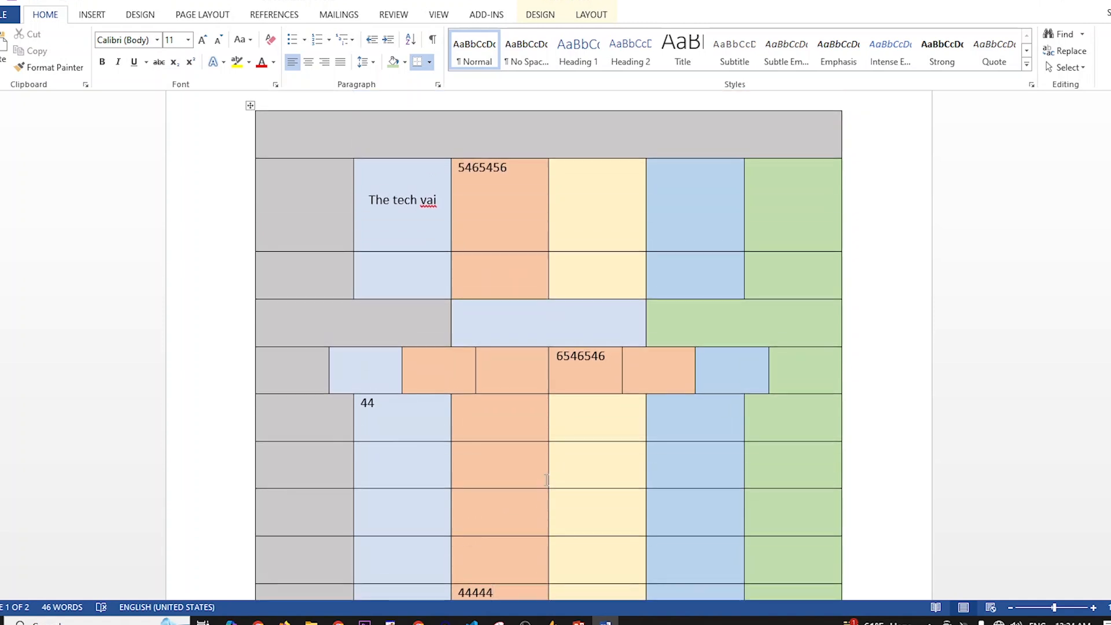
scroll(546, 479, "down", 3)
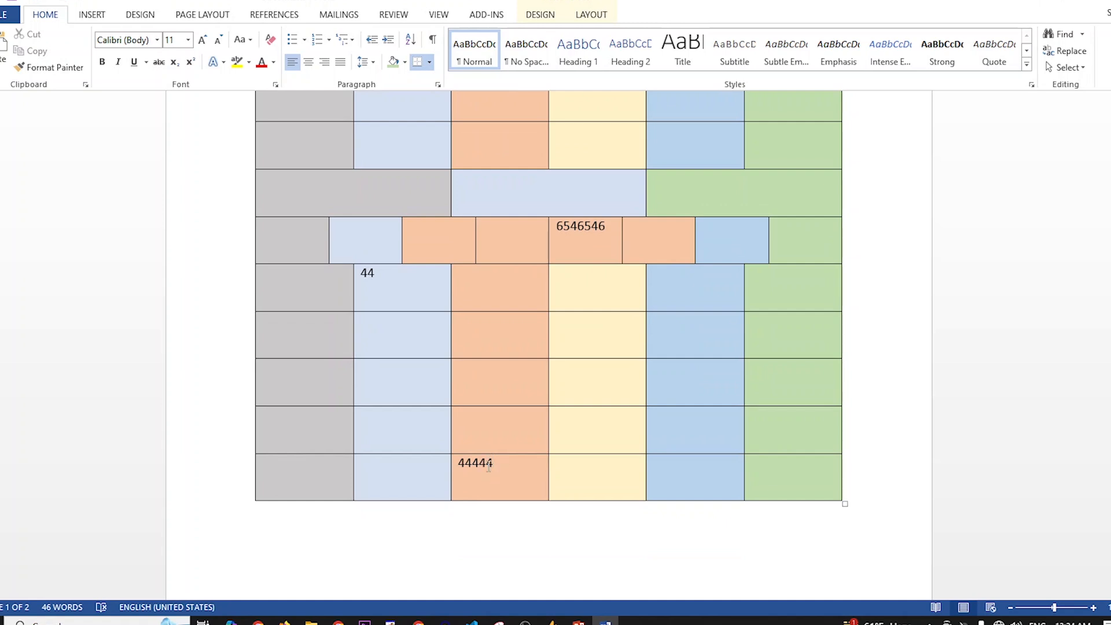
Try converting the whole table to plain text with tabs as the separator.
scroll(613, 283, "up", 4)
left_click(596, 16)
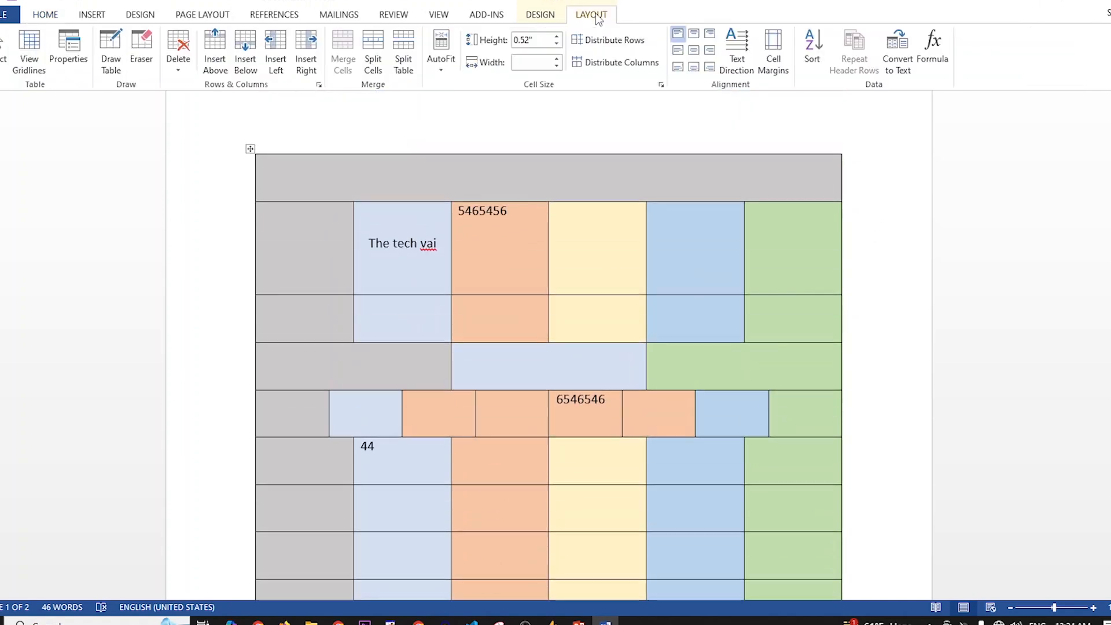
left_click(904, 65)
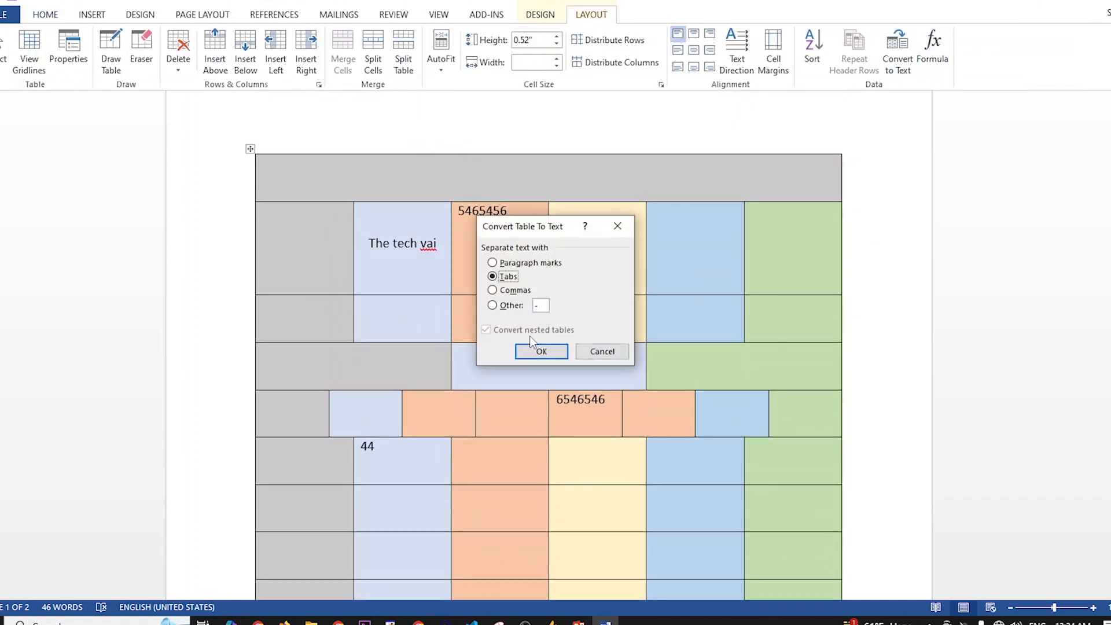
left_click(541, 351)
left_click(552, 358)
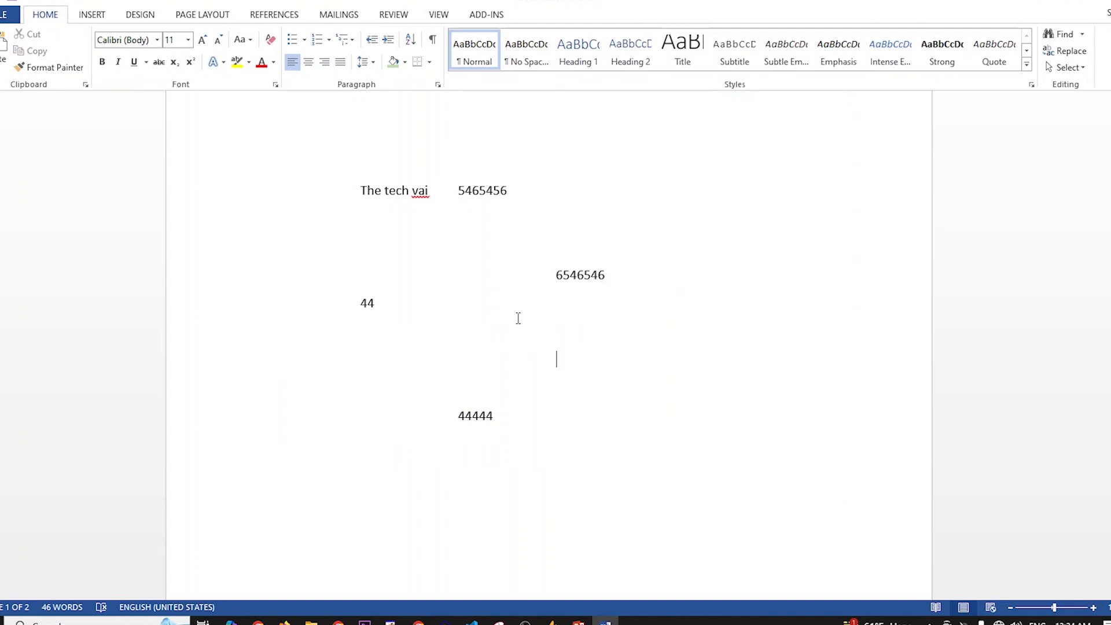
Check the converted text in the print preview, and undo the table conversion.
key("ctrl+p")
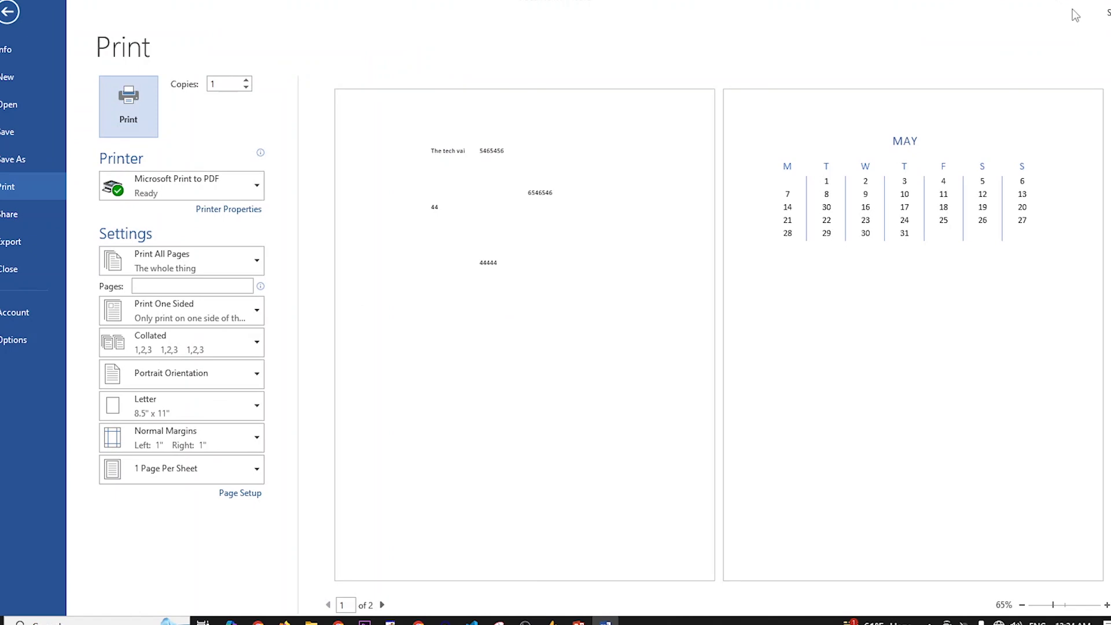
key("Escape")
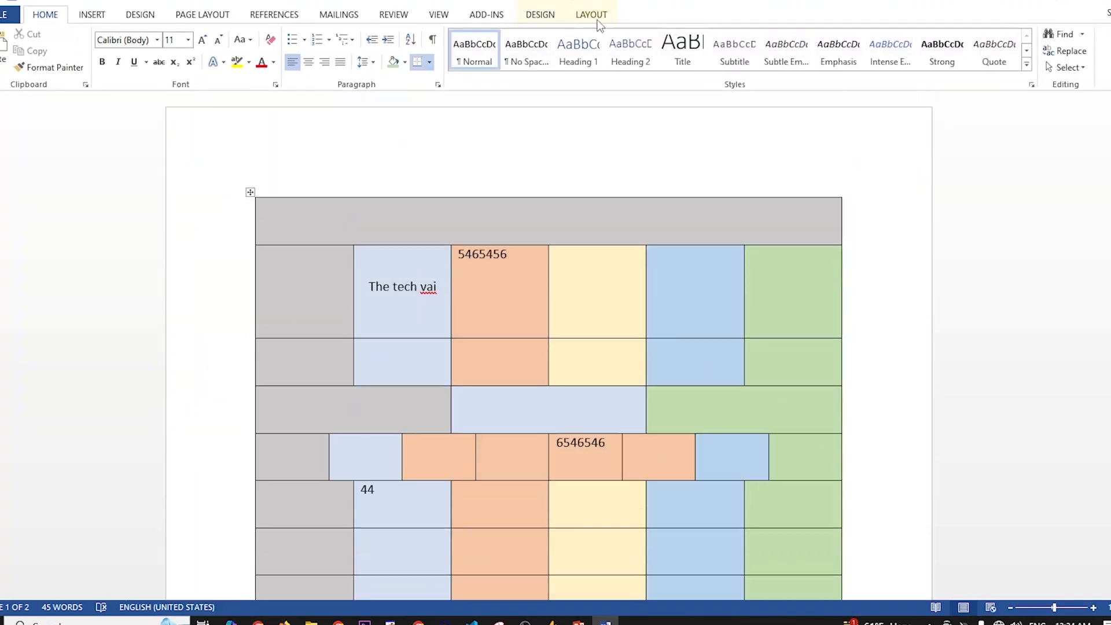
Examine the table Formula options, and leave them without inserting a formula.
left_click(595, 19)
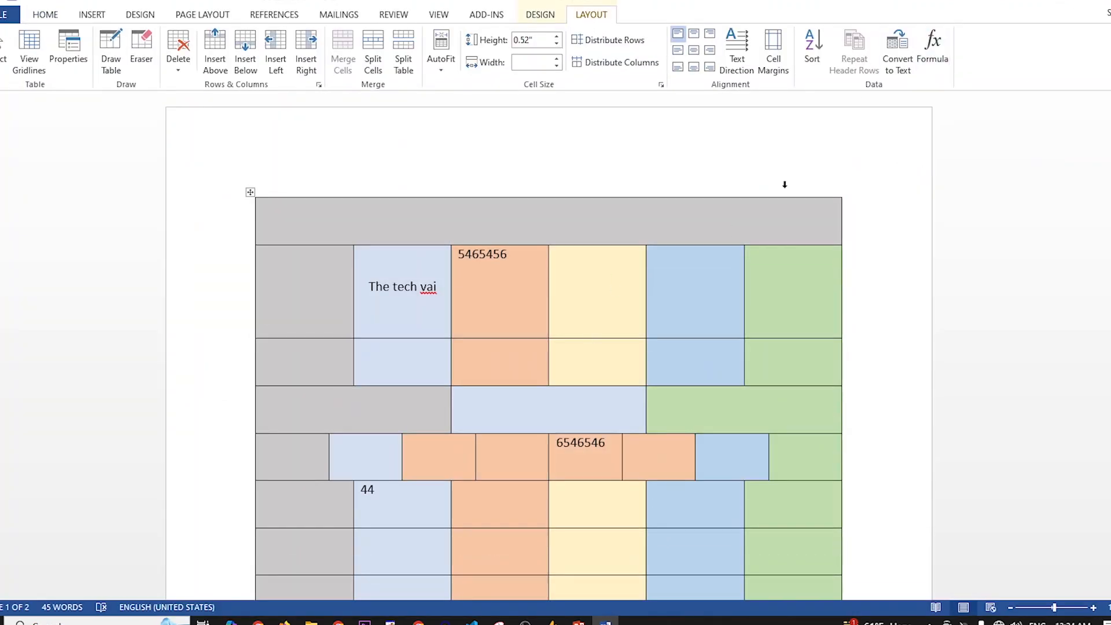
left_click(933, 72)
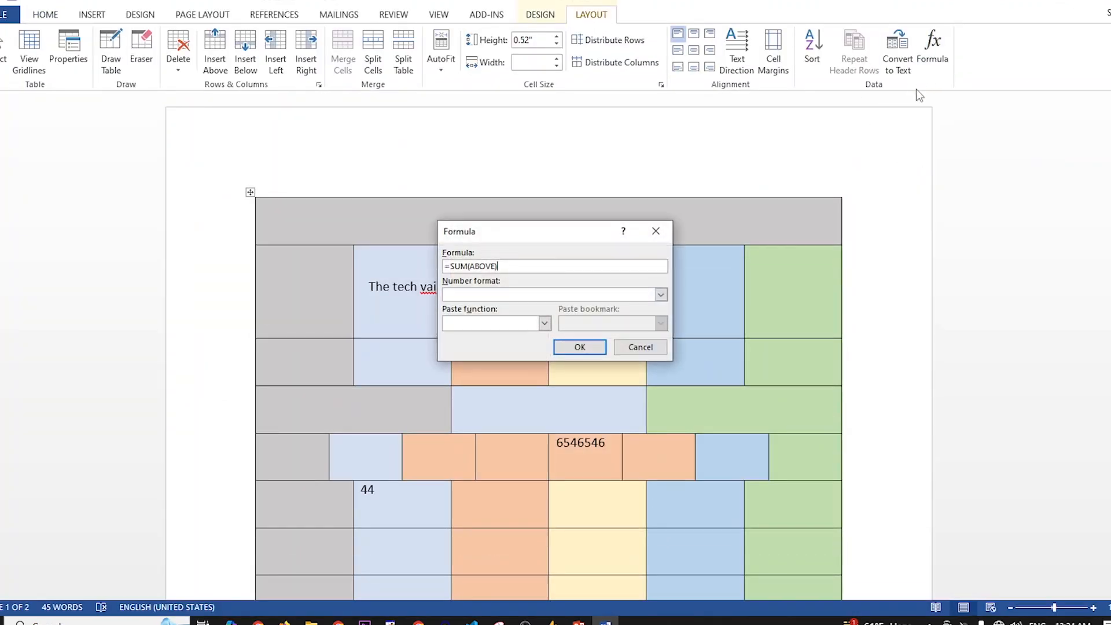
left_click(655, 231)
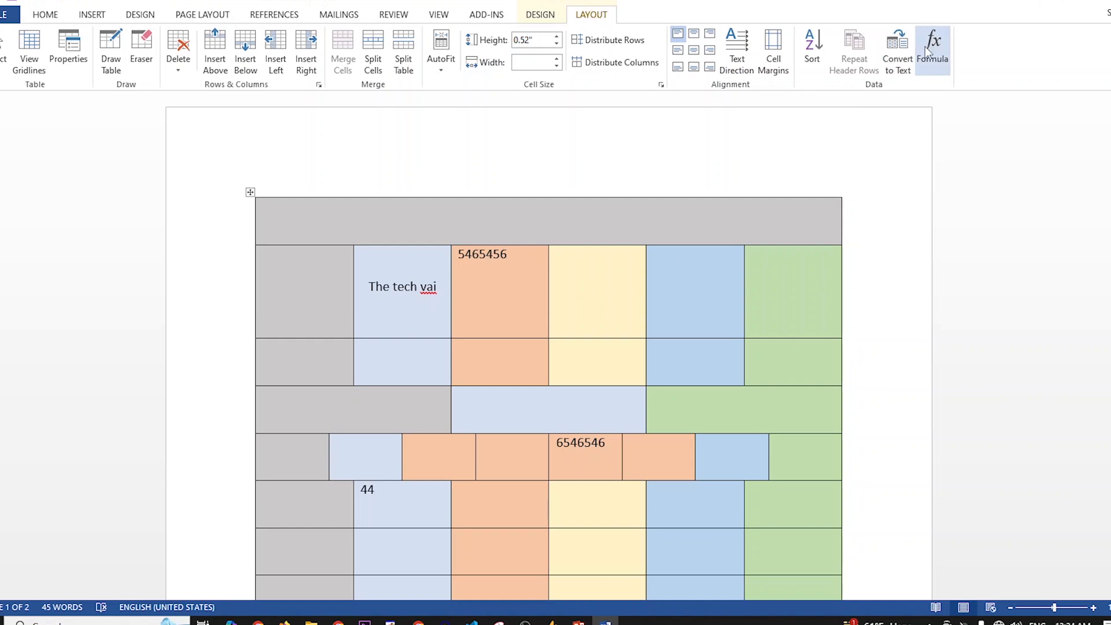
left_click(92, 14)
left_click(532, 17)
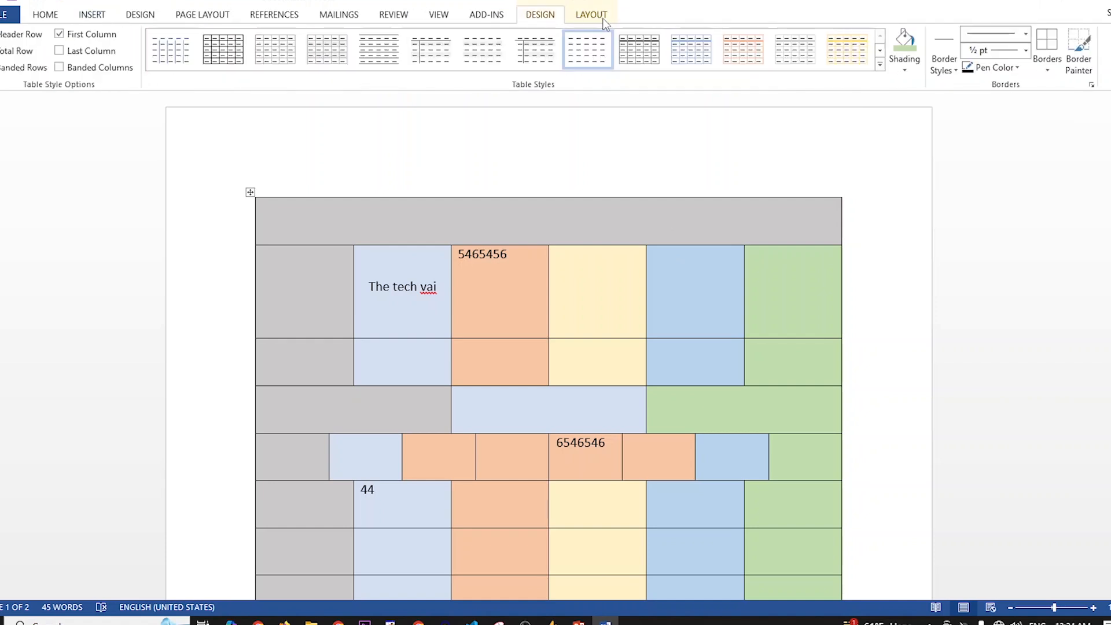
left_click(601, 19)
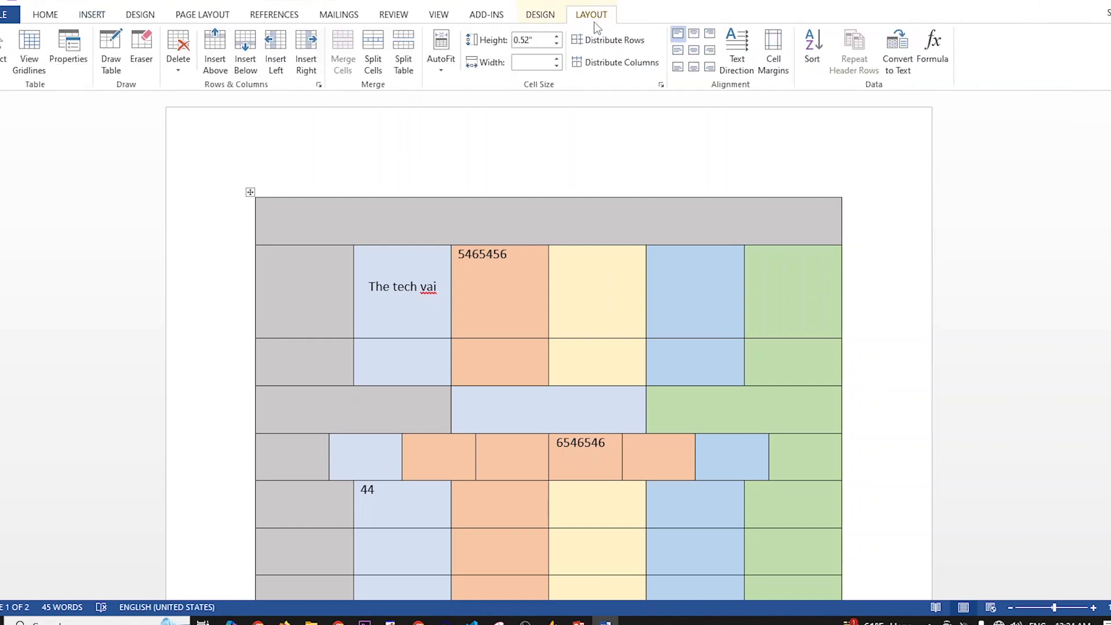
left_click(539, 17)
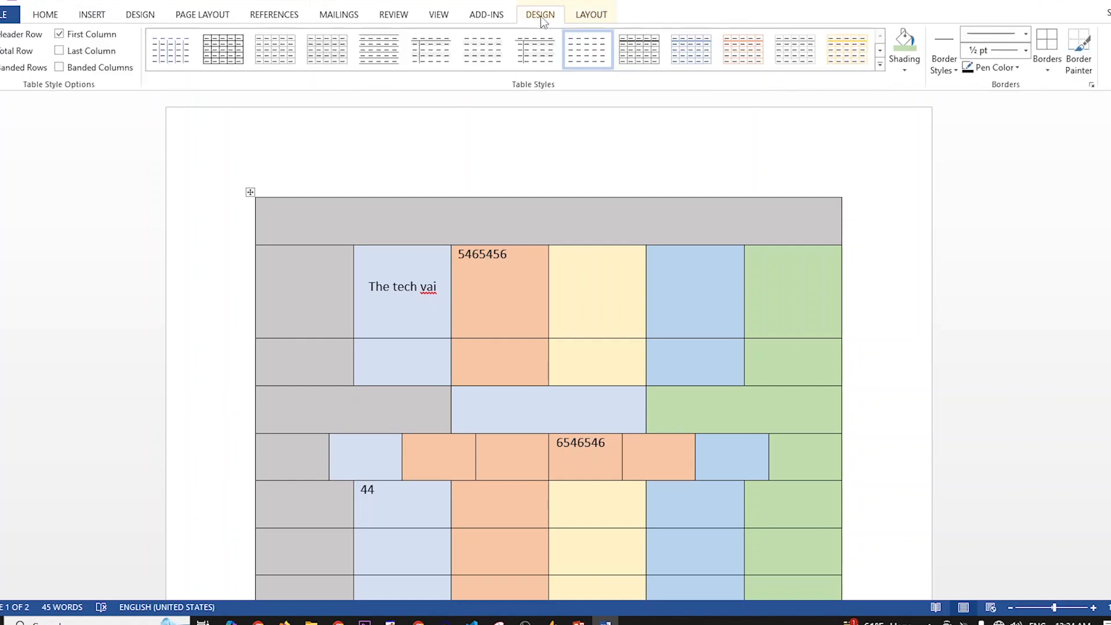